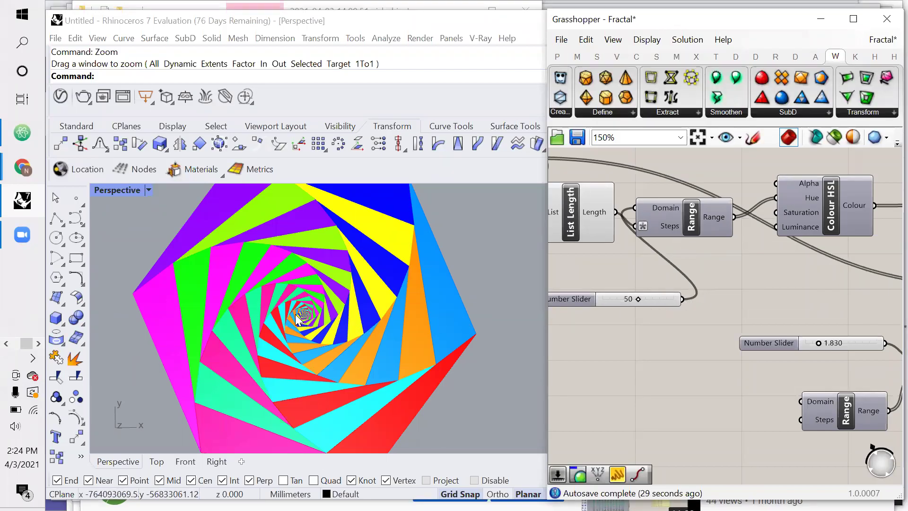
# - Window-select the lower fractal component group and disable it, clearing the spiral from Rhino
pyautogui.scroll(10, 308, 320)
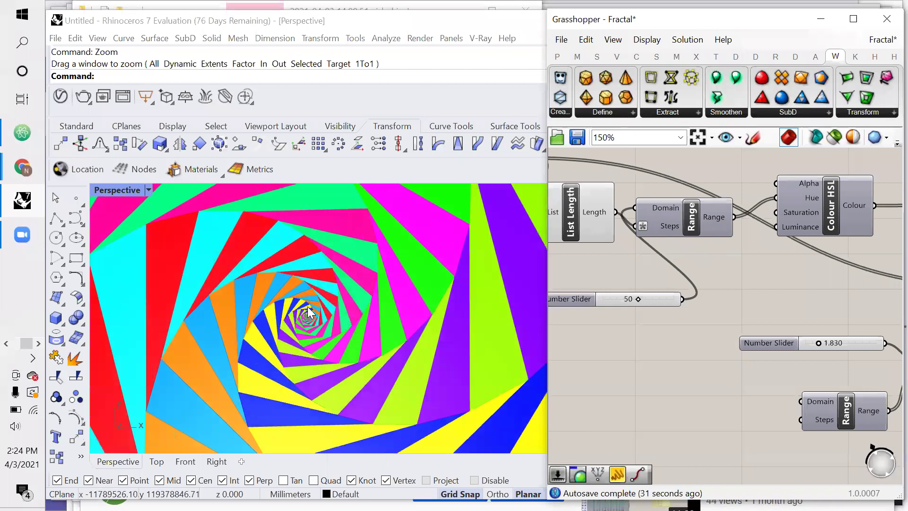
pyautogui.scroll(10, 307, 326)
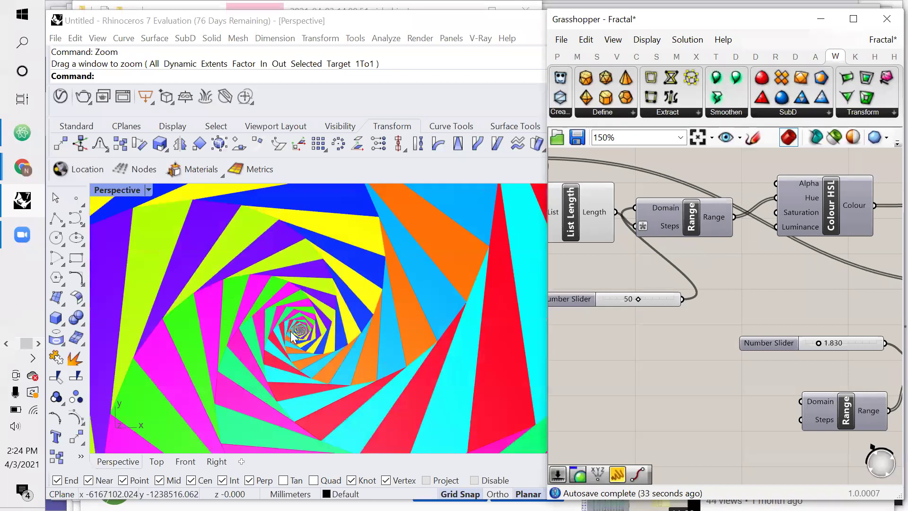
pyautogui.scroll(10, 305, 333)
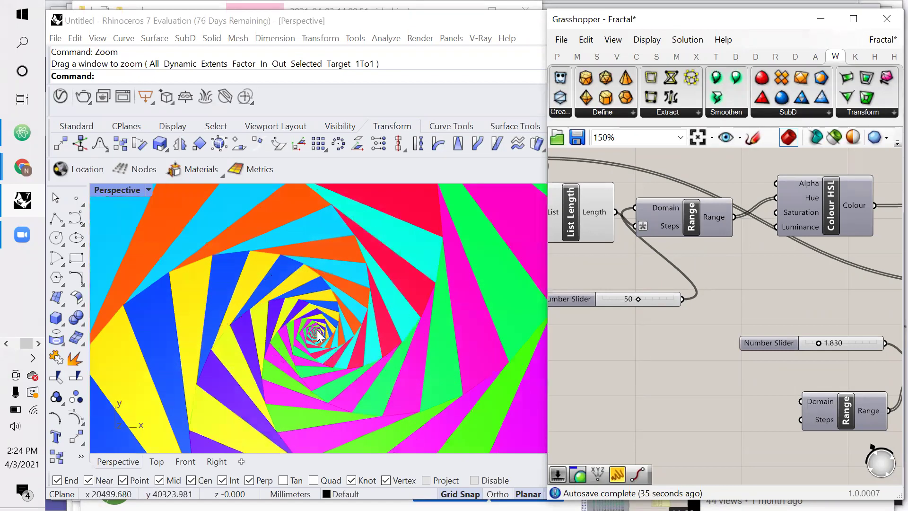
pyautogui.scroll(10, 312, 336)
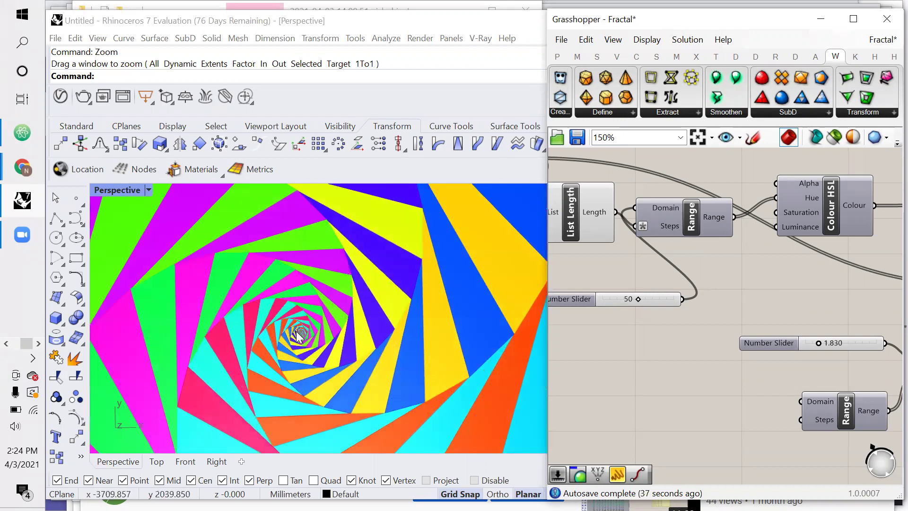
pyautogui.scroll(4, 305, 336)
pyautogui.scroll(-8, 633, 294)
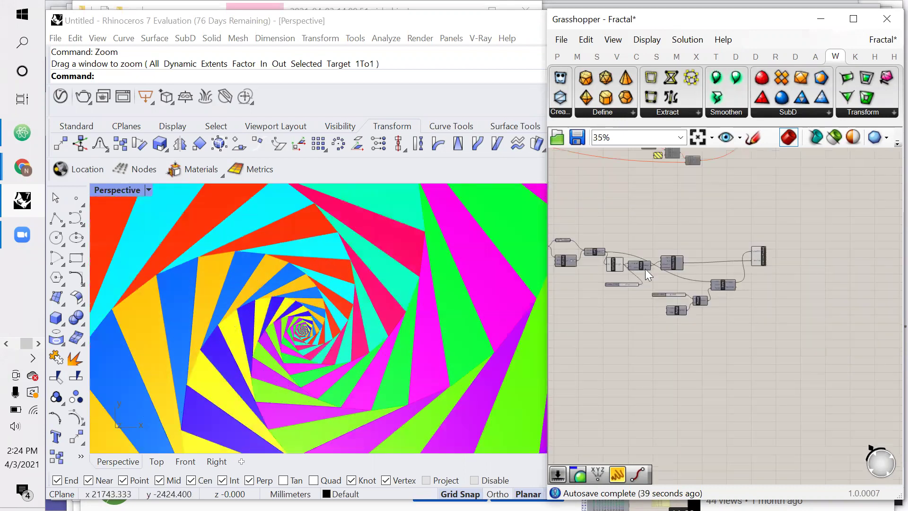
pyautogui.scroll(-3, 775, 261)
pyautogui.moveTo(764, 249); pyautogui.dragTo(597, 301)
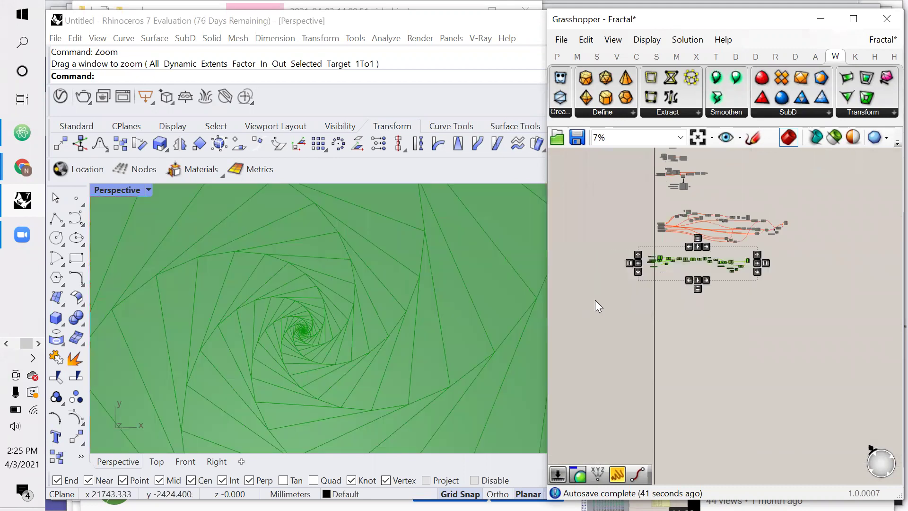
pyautogui.rightClick(597, 301)
pyautogui.click(622, 350)
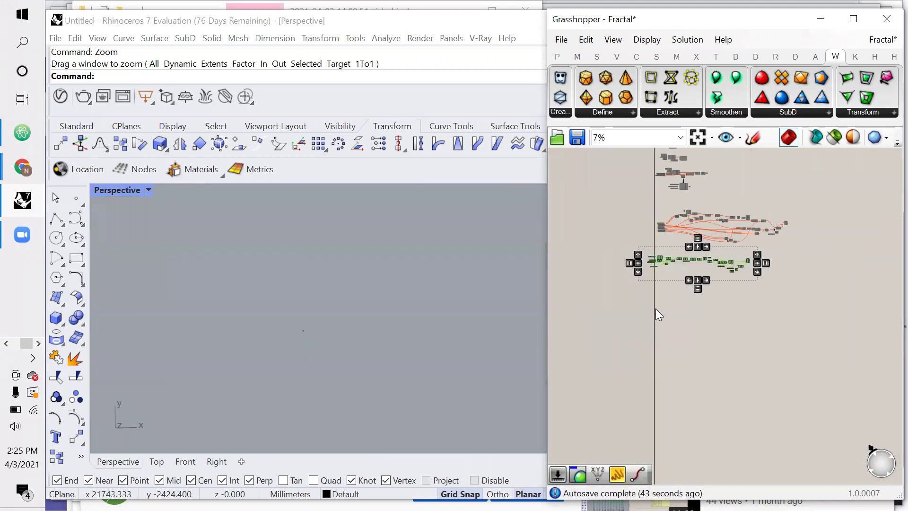
pyautogui.scroll(3, 670, 316)
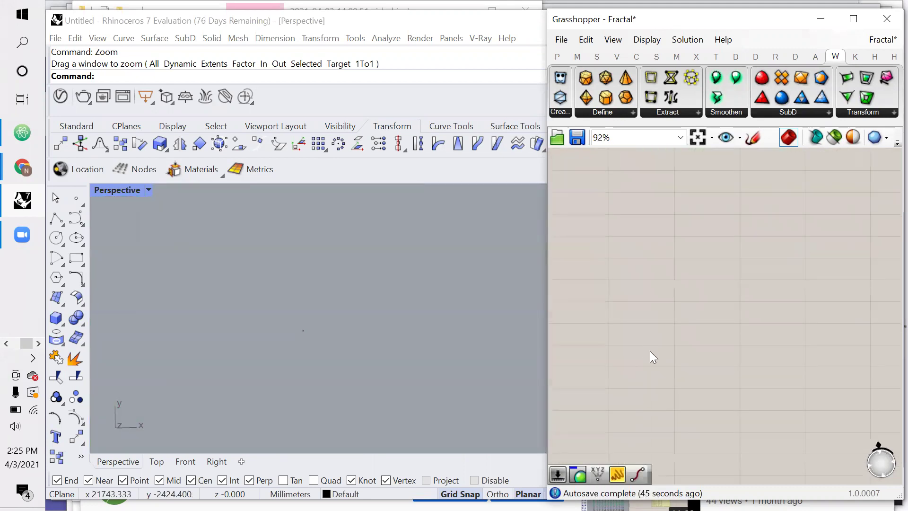
# - Place a Construct Point component on the canvas
pyautogui.scroll(4, 685, 306)
pyautogui.doubleClick(697, 302)
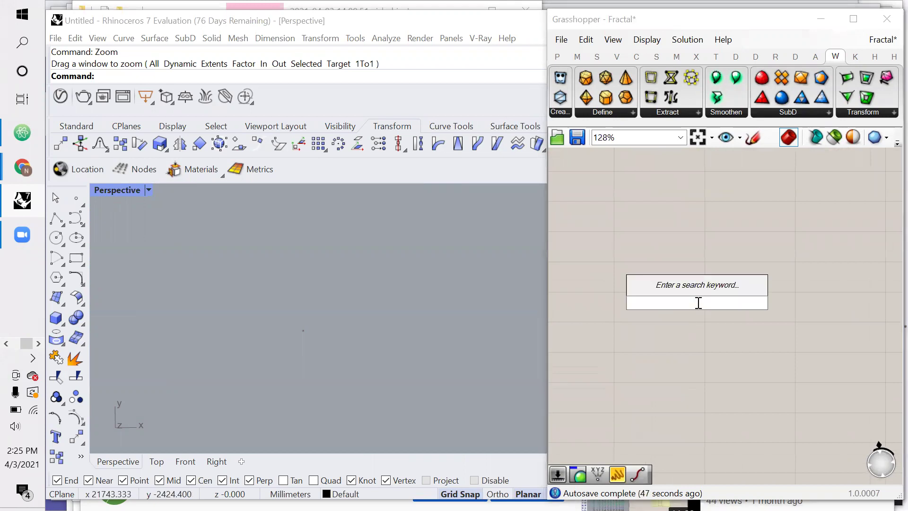
pyautogui.write('construct poiny')
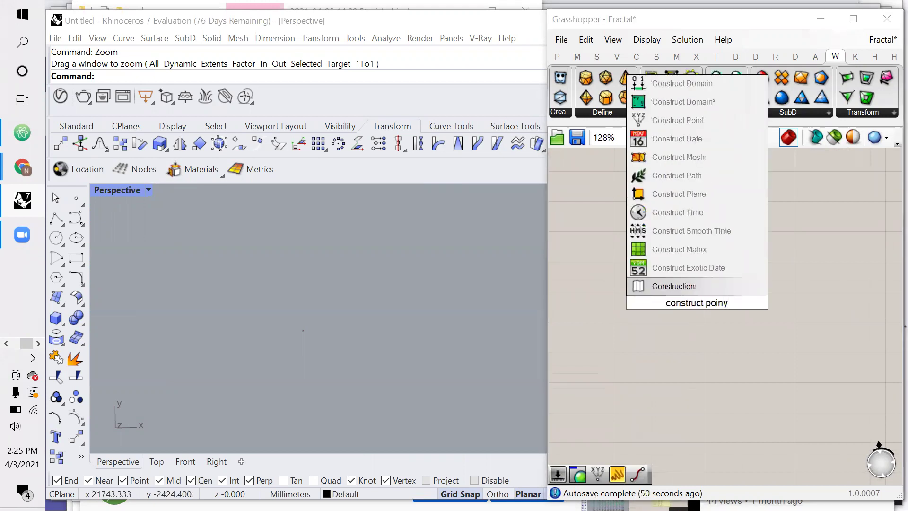
pyautogui.press('BackSpace')
pyautogui.press('Return')
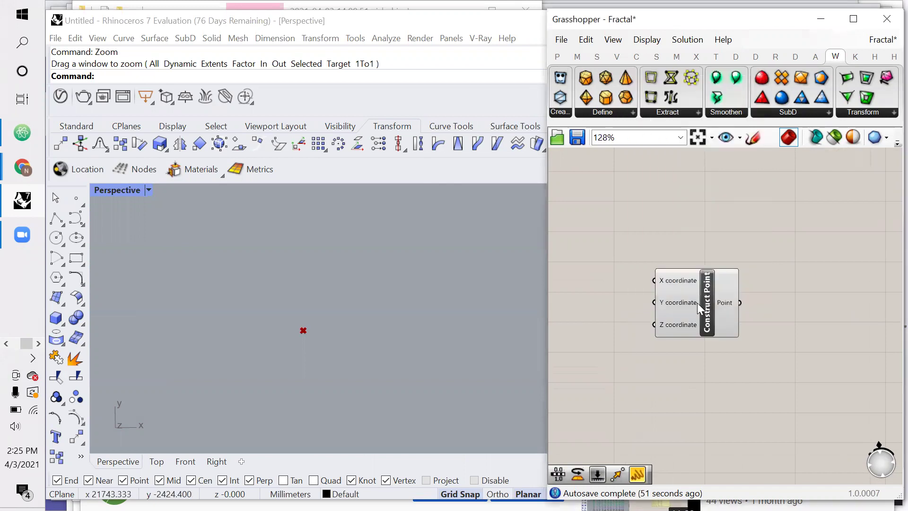
pyautogui.scroll(10, 303, 331)
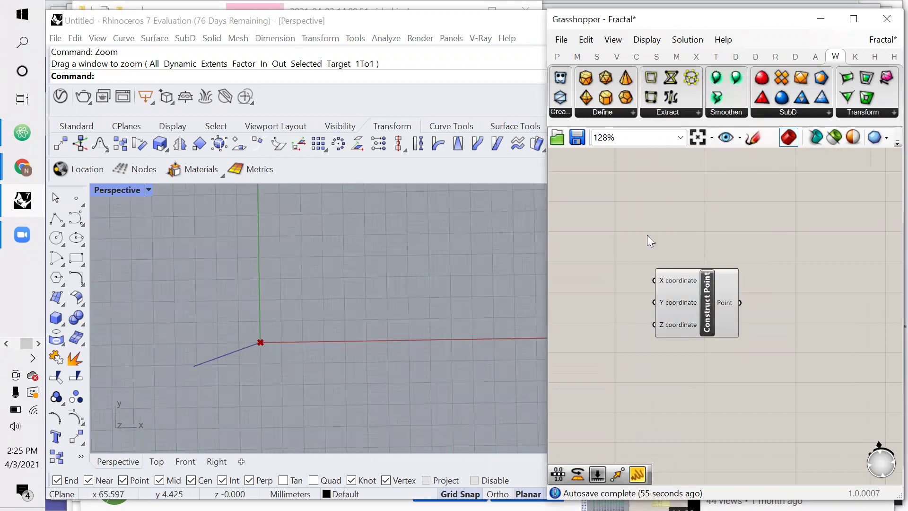
pyautogui.moveTo(700, 222); pyautogui.dragTo(589, 328)
# - Create a panel holding 100 and wire it into Construct Point's X input
pyautogui.doubleClick(616, 271)
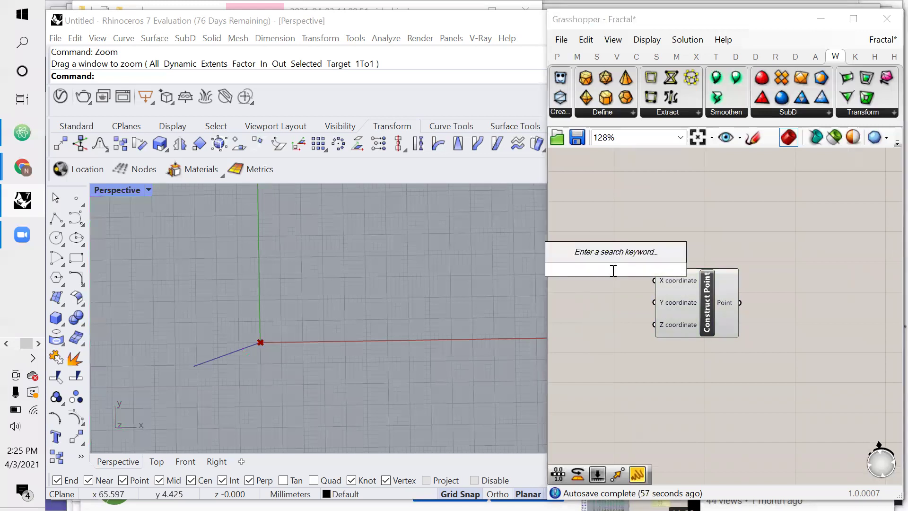
pyautogui.write('//')
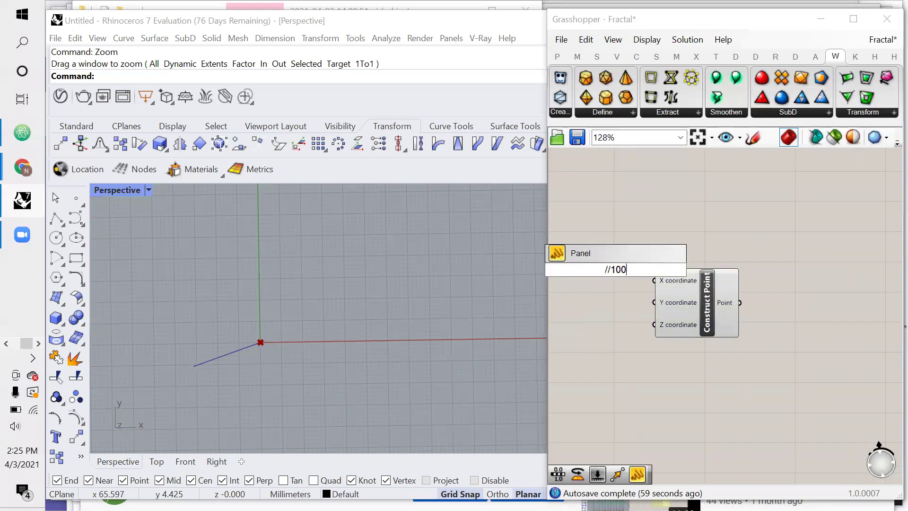
pyautogui.write('100')
pyautogui.press('Return')
pyautogui.moveTo(630, 269); pyautogui.dragTo(654, 280)
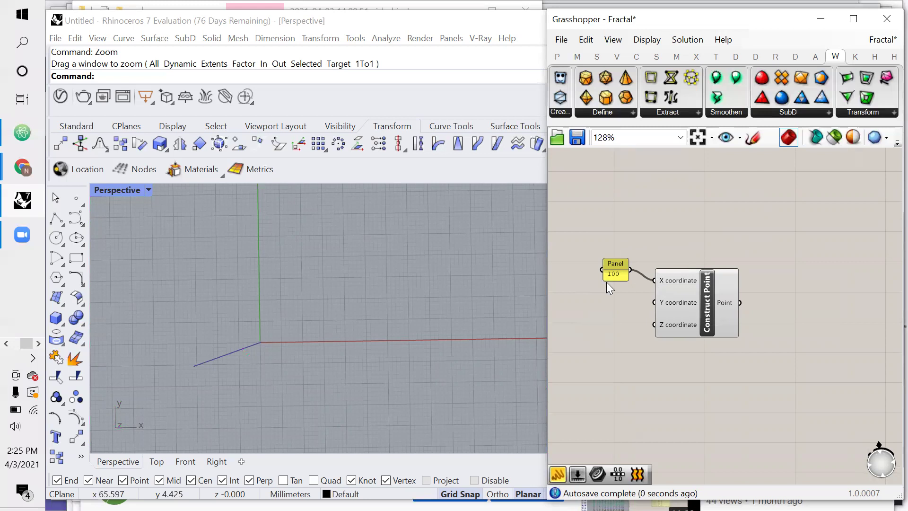
pyautogui.scroll(-5, 233, 320)
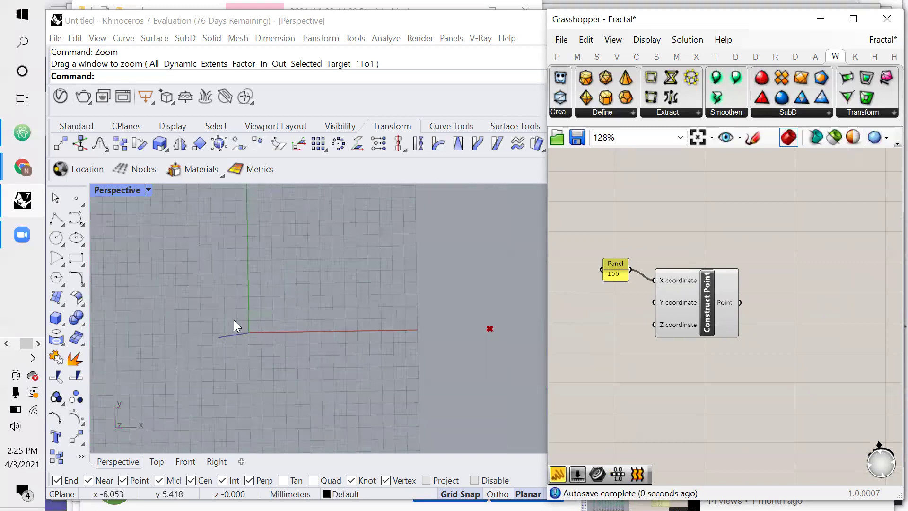
# - Add a Scale component with the constructed point feeding its Geometry input
pyautogui.doubleClick(800, 298)
pyautogui.write('scale')
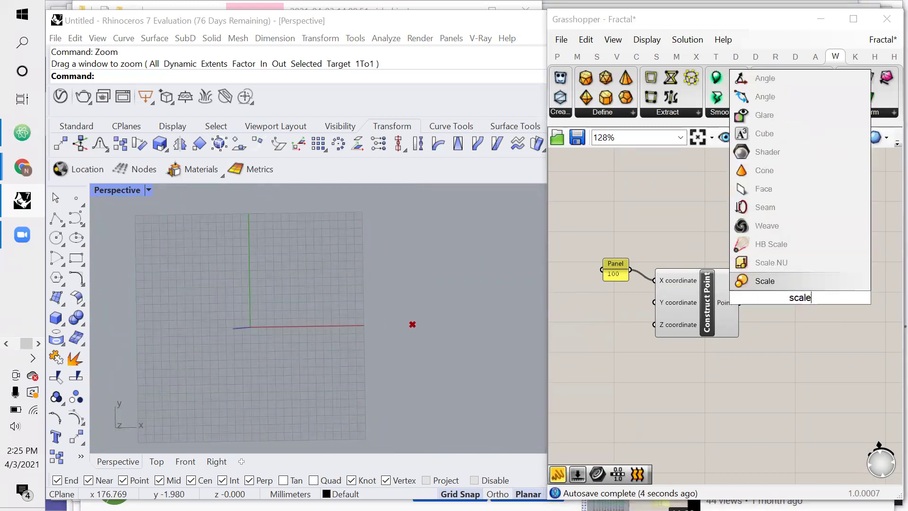
pyautogui.press('Return')
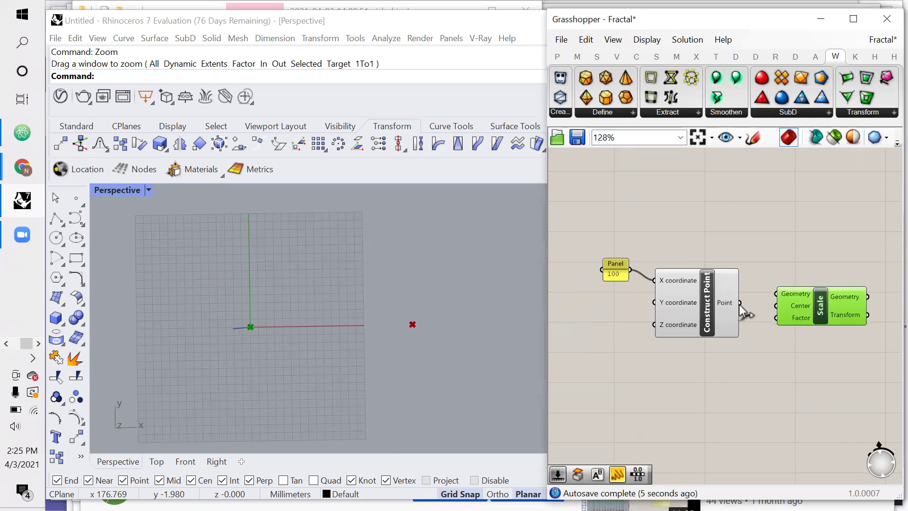
pyautogui.moveTo(783, 290); pyautogui.dragTo(787, 296)
pyautogui.click(798, 267)
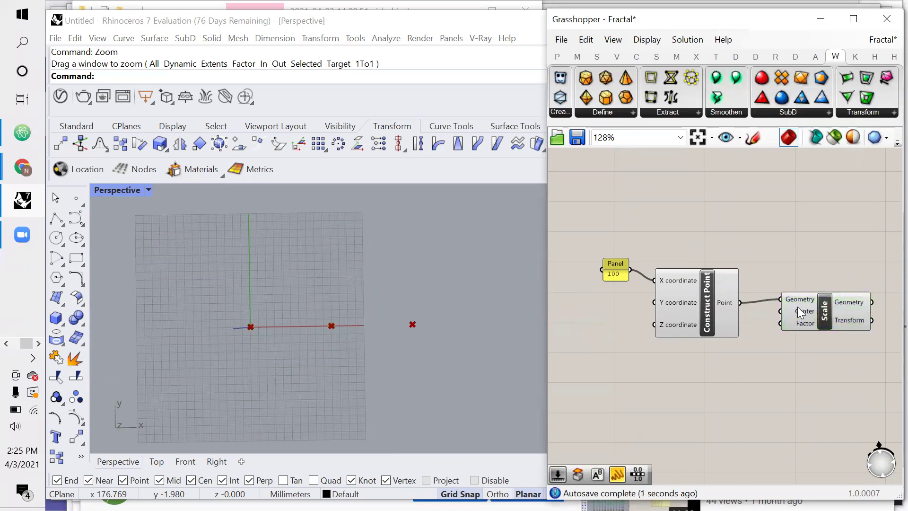
pyautogui.scroll(1, 809, 299)
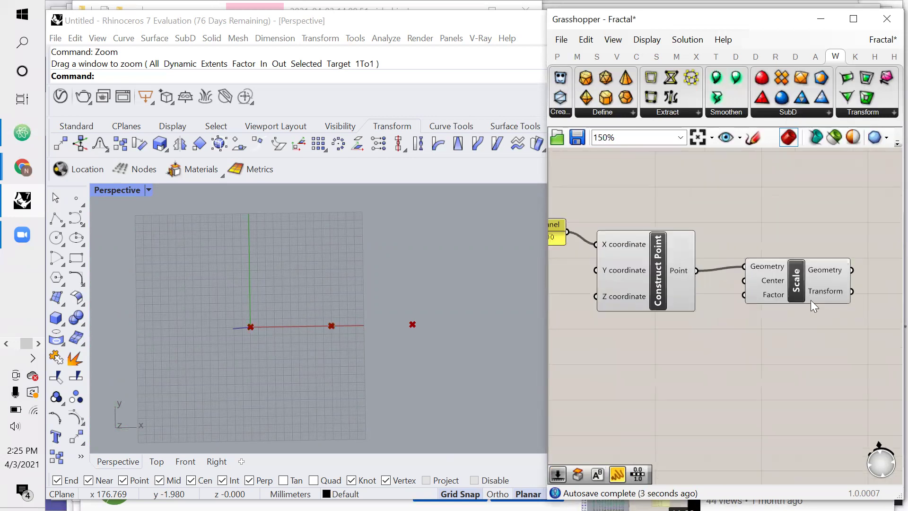
pyautogui.click(805, 285)
pyautogui.moveTo(807, 283); pyautogui.dragTo(808, 284)
pyautogui.click(393, 299)
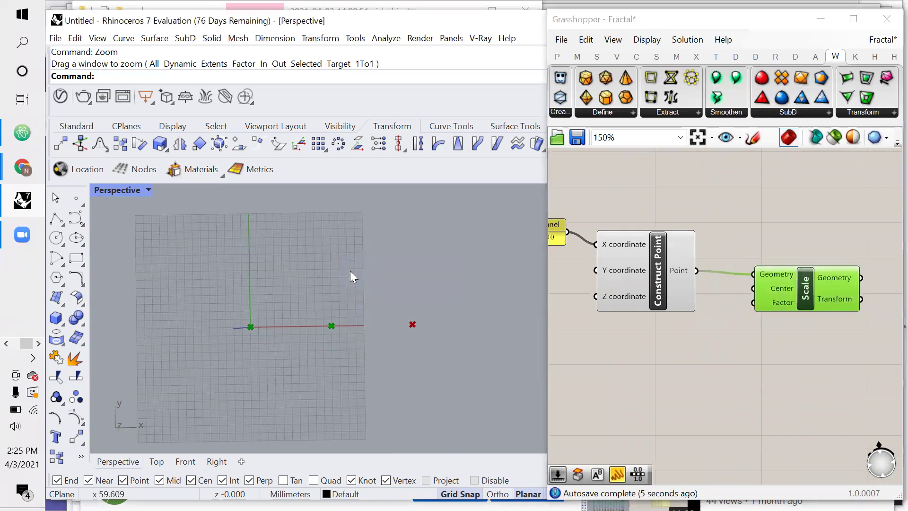
pyautogui.moveTo(299, 349); pyautogui.dragTo(293, 359)
pyautogui.click(715, 358)
# - Copy and paste the two Scale components to extend the chain
pyautogui.moveTo(779, 303)
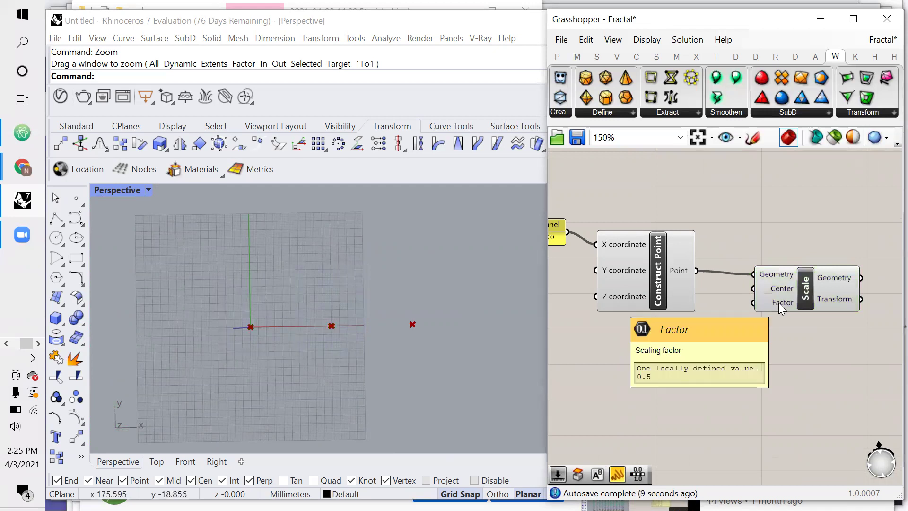
pyautogui.scroll(-3, 768, 301)
pyautogui.scroll(3, 784, 291)
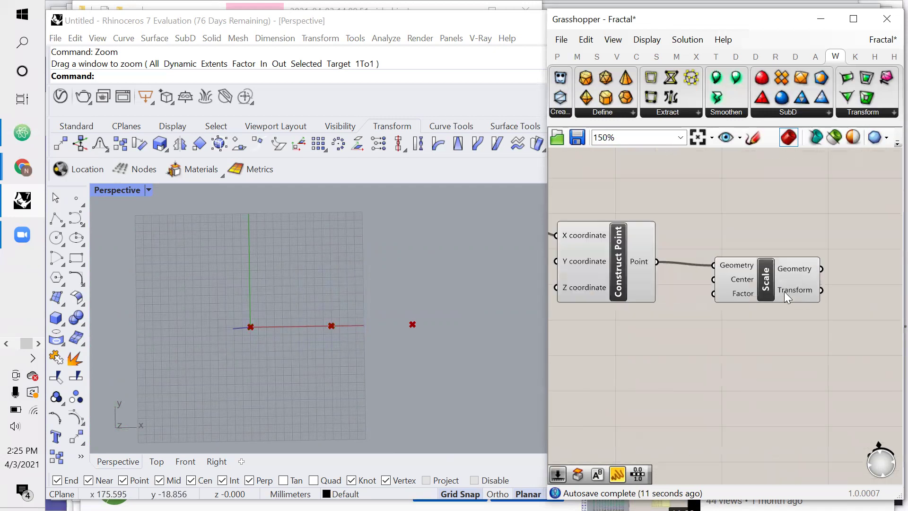
pyautogui.click(784, 291)
pyautogui.click(764, 243)
pyautogui.scroll(-1, 738, 284)
pyautogui.moveTo(837, 213); pyautogui.dragTo(782, 291)
pyautogui.scroll(-2, 724, 300)
pyautogui.scroll(3, 782, 293)
pyautogui.scroll(-2, 778, 285)
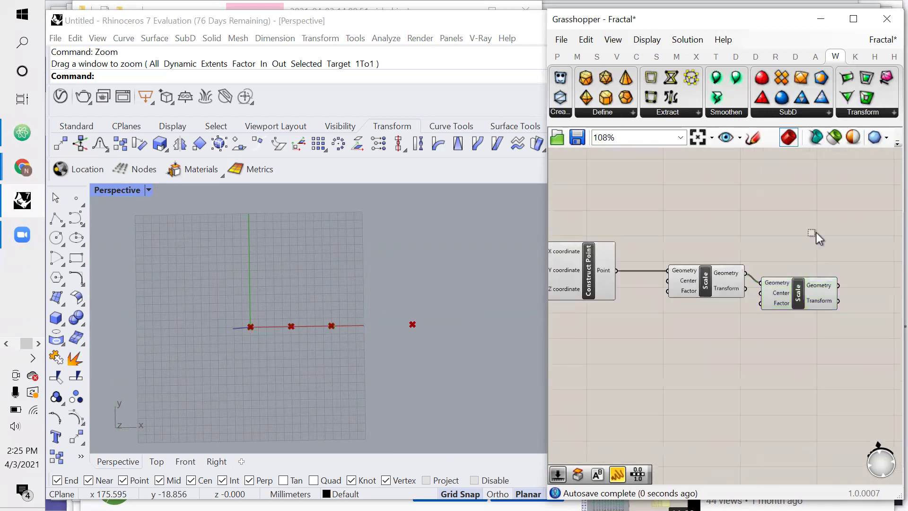
pyautogui.moveTo(816, 232); pyautogui.dragTo(817, 300)
pyautogui.hotkey('ctrl', 'c')
pyautogui.hotkey('ctrl', 'v')
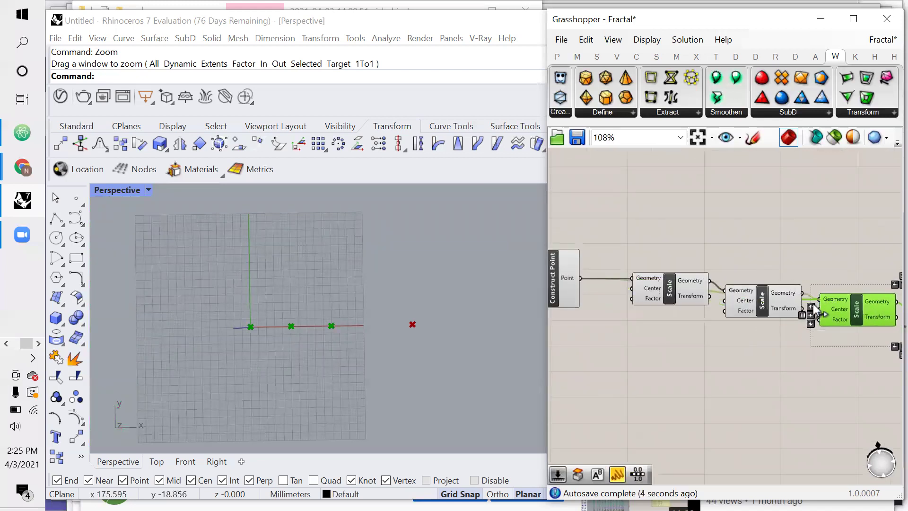
pyautogui.click(814, 245)
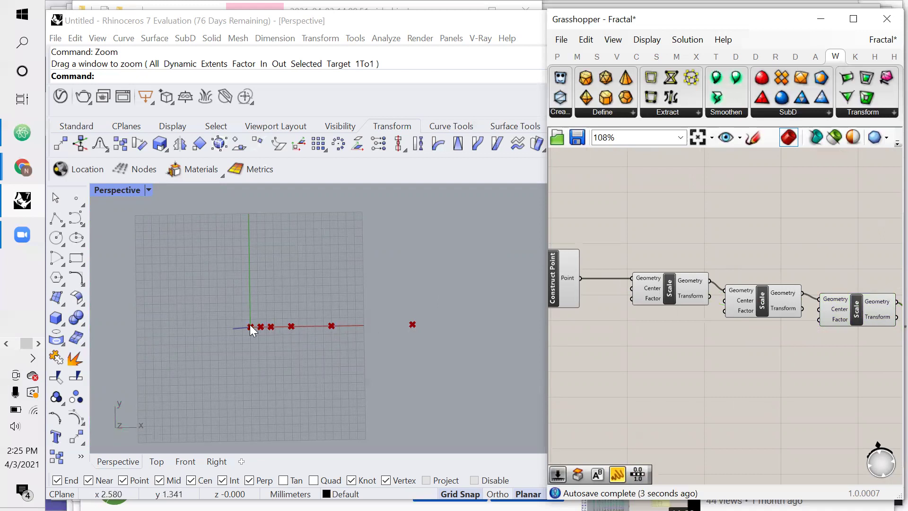
# - Select the last four chained Scale components to check the halving points
pyautogui.scroll(5, 250, 326)
pyautogui.scroll(-4, 269, 330)
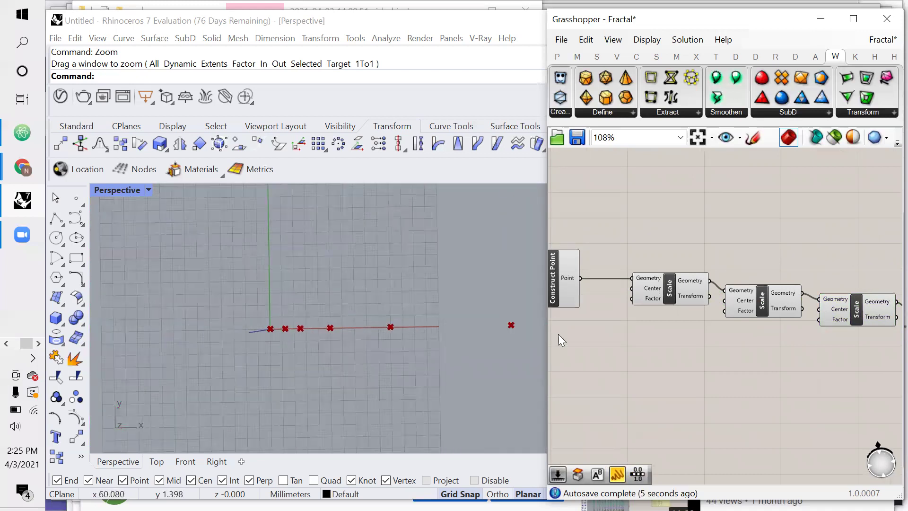
pyautogui.scroll(-3, 674, 325)
pyautogui.moveTo(854, 277); pyautogui.dragTo(798, 334)
pyautogui.scroll(-2, 656, 347)
pyautogui.scroll(2, 785, 345)
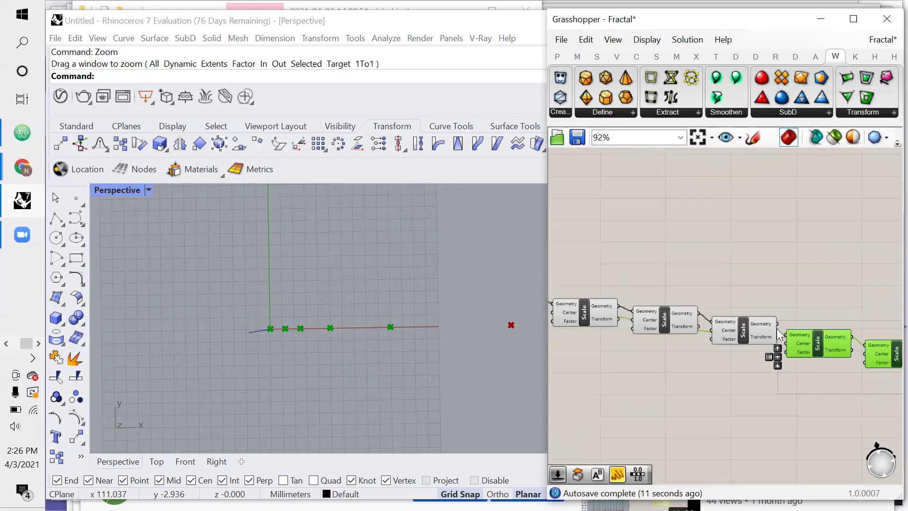
pyautogui.scroll(5, 776, 320)
pyautogui.click(788, 317)
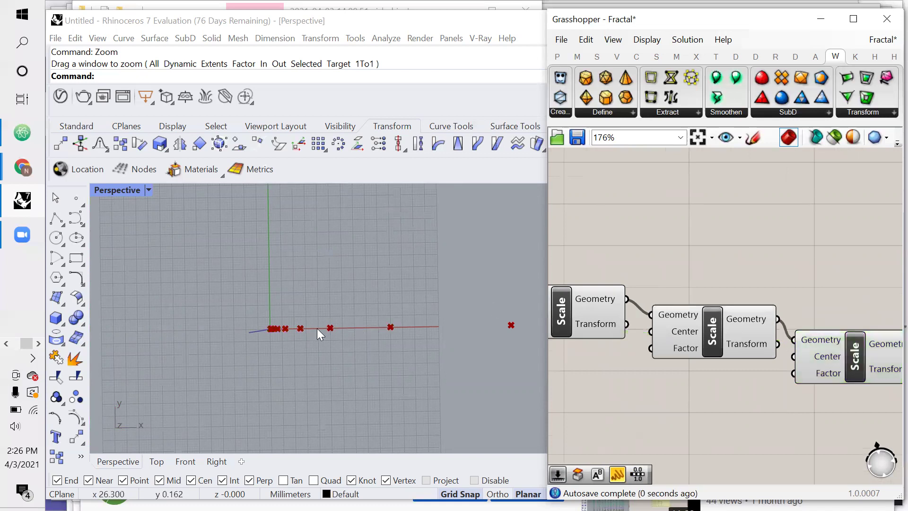
pyautogui.scroll(3, 271, 329)
pyautogui.scroll(-3, 257, 330)
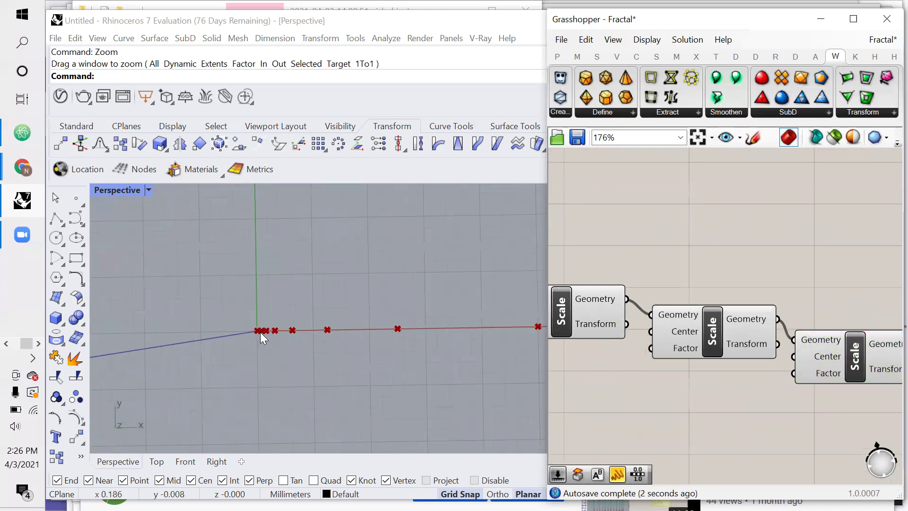
# - Select the Scale components to inspect the chain
pyautogui.scroll(-8, 767, 247)
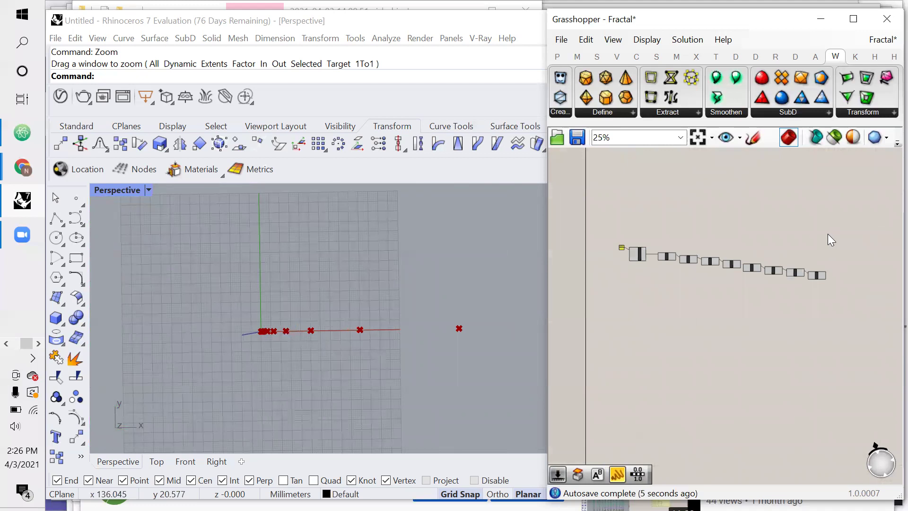
pyautogui.moveTo(828, 233); pyautogui.dragTo(691, 316)
pyautogui.click(693, 323)
pyautogui.scroll(10, 652, 259)
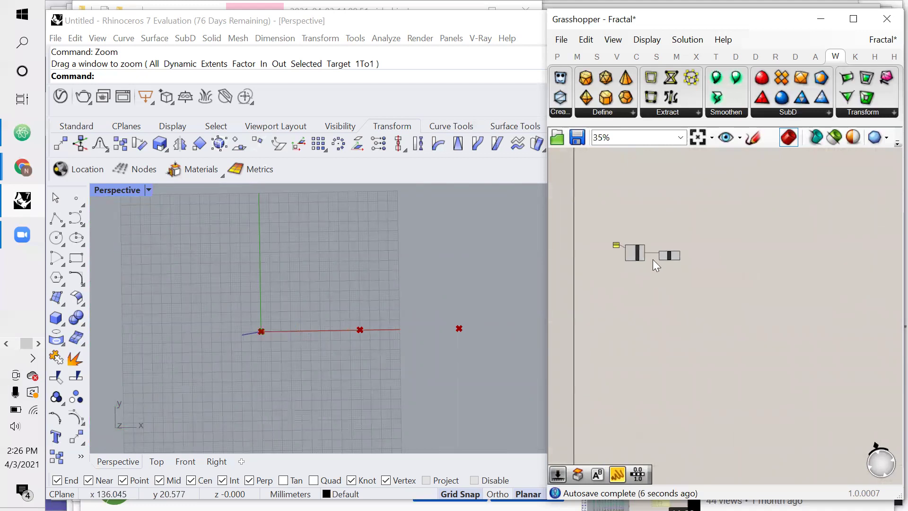
pyautogui.moveTo(761, 272); pyautogui.dragTo(697, 236)
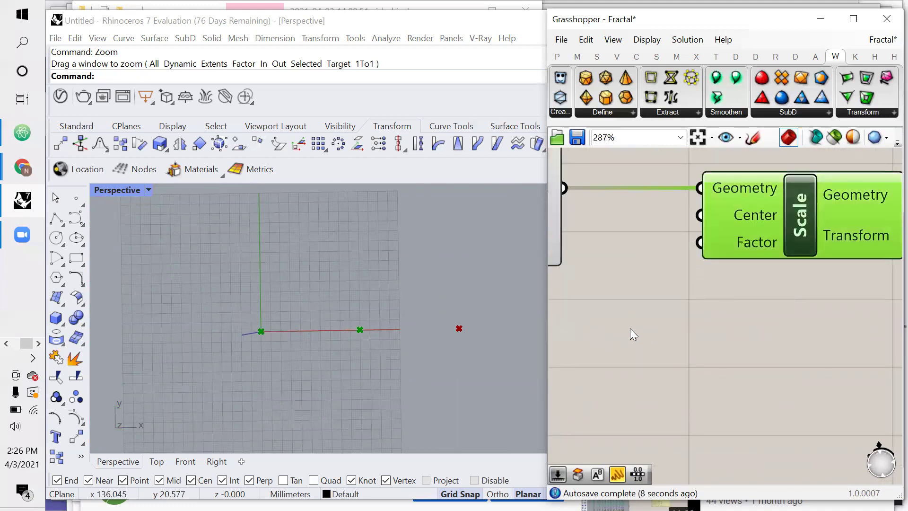
# - Place a Range component and wire its output into Scale's Factor input
pyautogui.doubleClick(611, 314)
pyautogui.write('range')
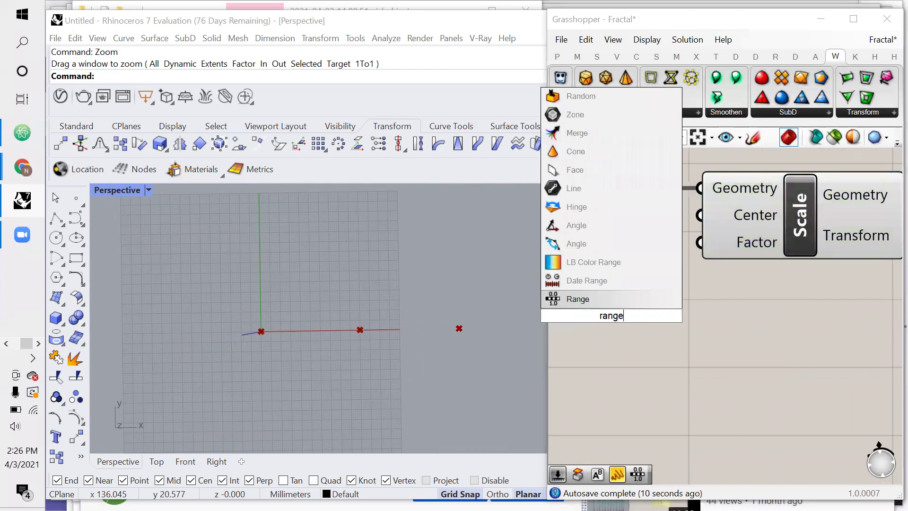
pyautogui.click(607, 297)
pyautogui.moveTo(676, 286); pyautogui.dragTo(699, 243)
pyautogui.scroll(-3, 806, 304)
pyautogui.click(807, 243)
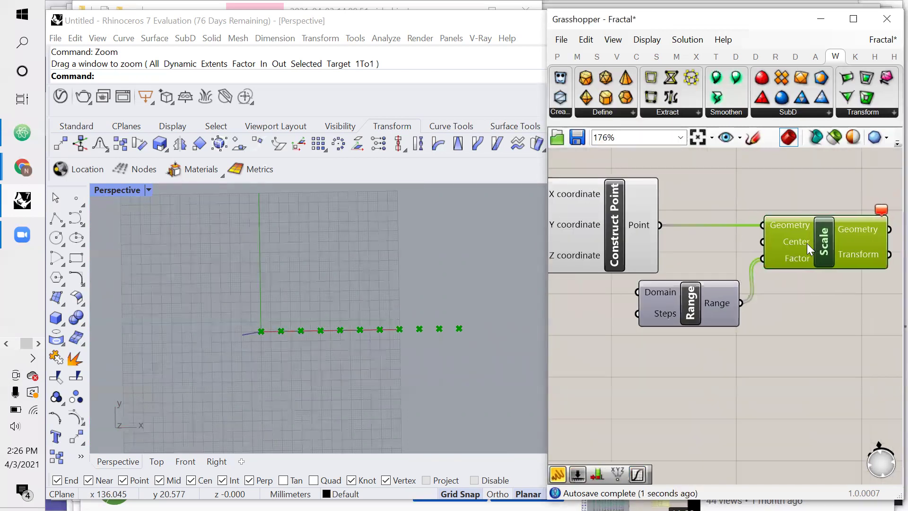
pyautogui.moveTo(879, 185); pyautogui.dragTo(838, 358)
pyautogui.click(838, 359)
pyautogui.moveTo(785, 258)
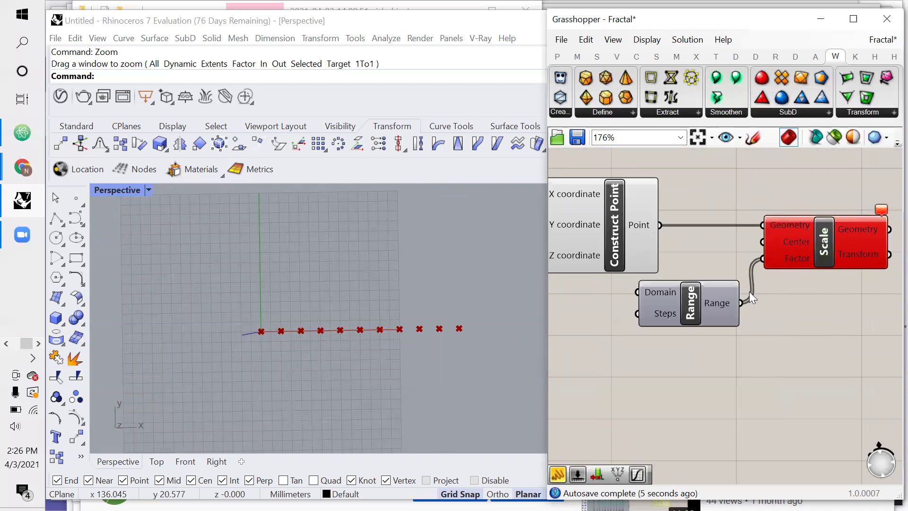
pyautogui.scroll(-2, 838, 273)
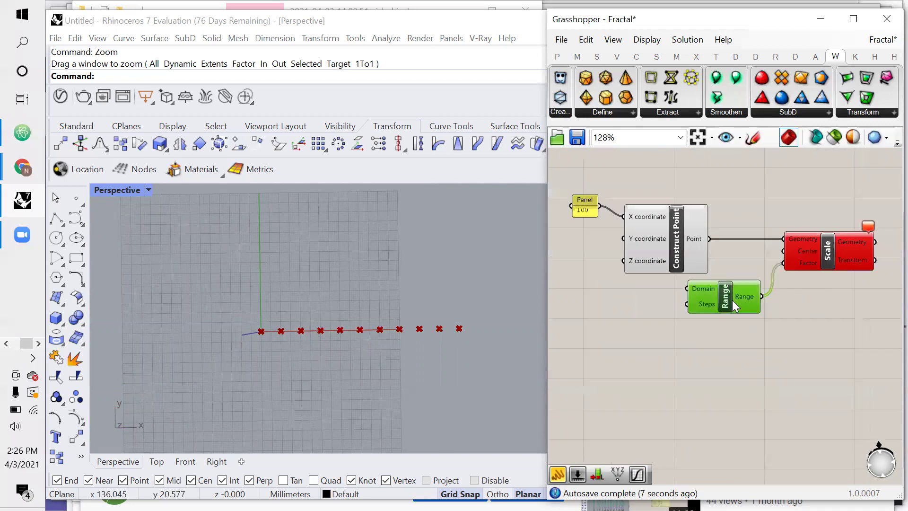
# - Add a Power component with a panel of 2 into A and Range into B
pyautogui.doubleClick(747, 323)
pyautogui.write('poinwer')
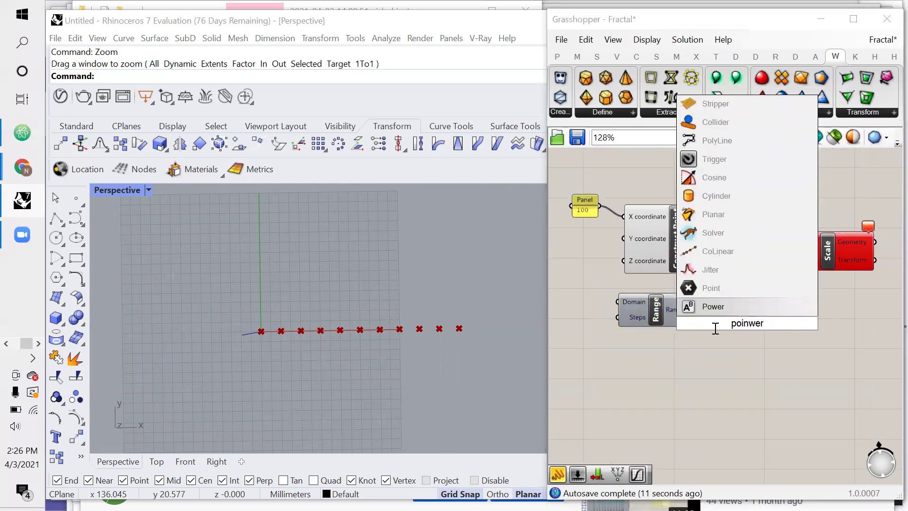
pyautogui.press('Return')
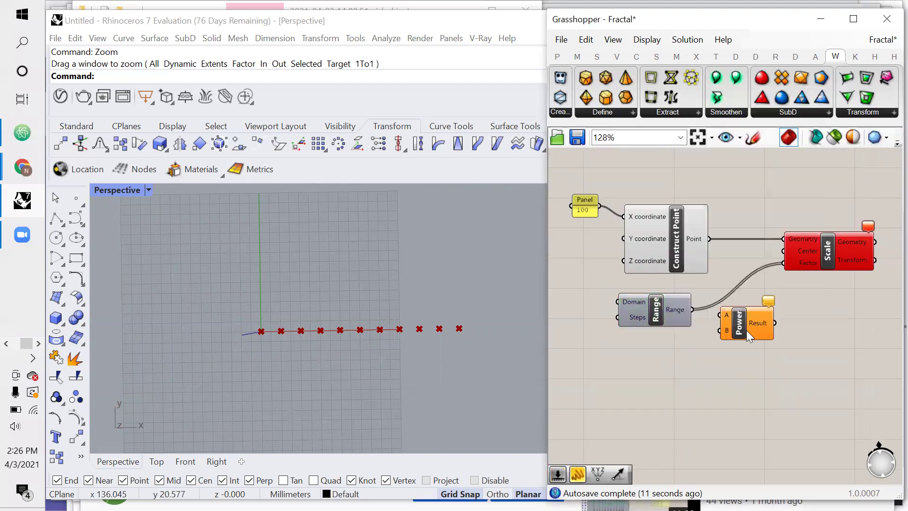
pyautogui.moveTo(746, 330); pyautogui.dragTo(803, 365)
pyautogui.doubleClick(731, 347)
pyautogui.write('2')
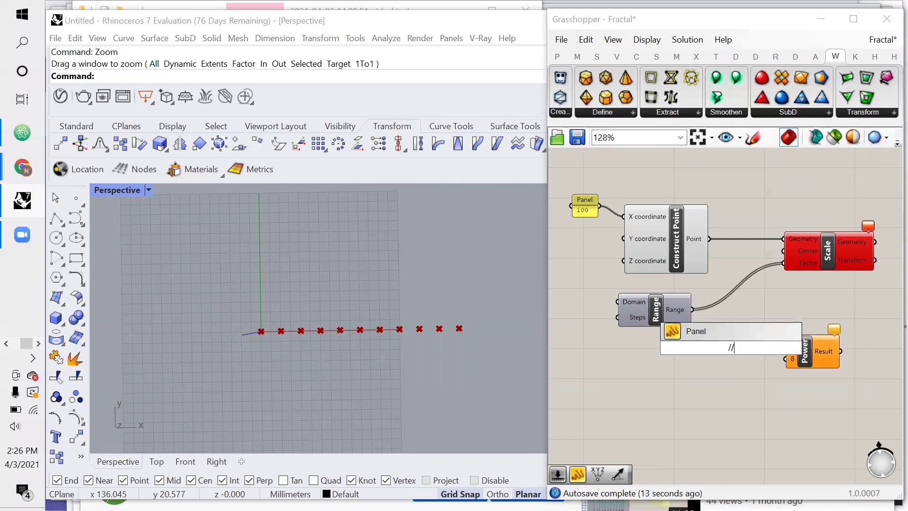
pyautogui.press('Return')
pyautogui.moveTo(741, 347); pyautogui.dragTo(787, 343)
pyautogui.moveTo(700, 406); pyautogui.dragTo(785, 359)
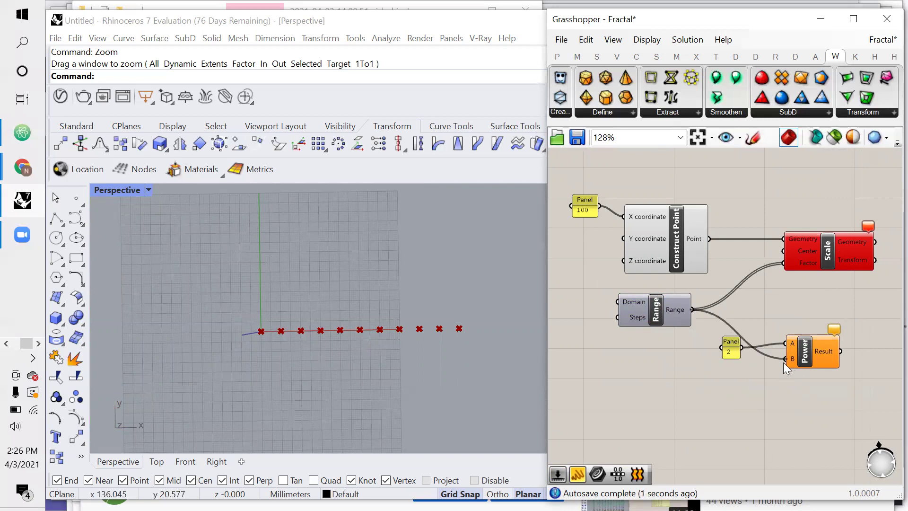
# - Paste a number slider set to 12 to drive the Range
pyautogui.scroll(-2, 747, 357)
pyautogui.scroll(2, 688, 321)
pyautogui.hotkey('ctrl', 'v')
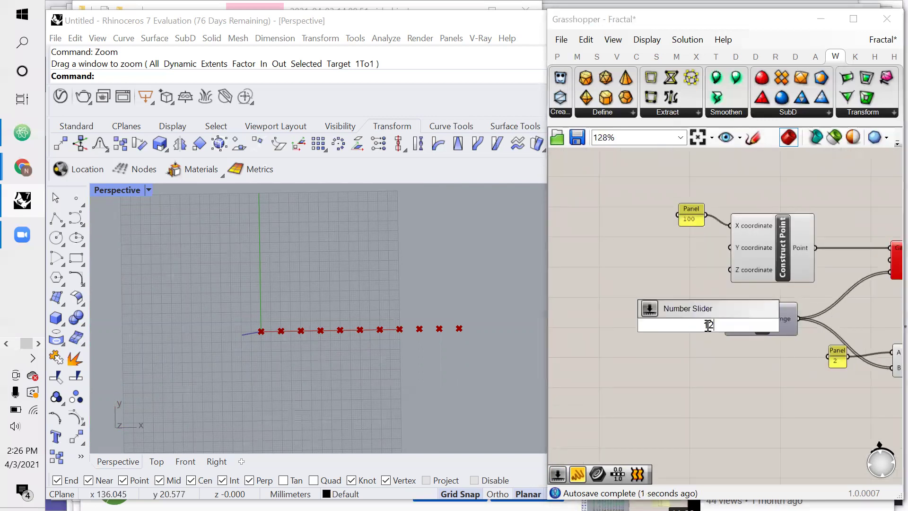
pyautogui.moveTo(749, 327); pyautogui.dragTo(678, 325)
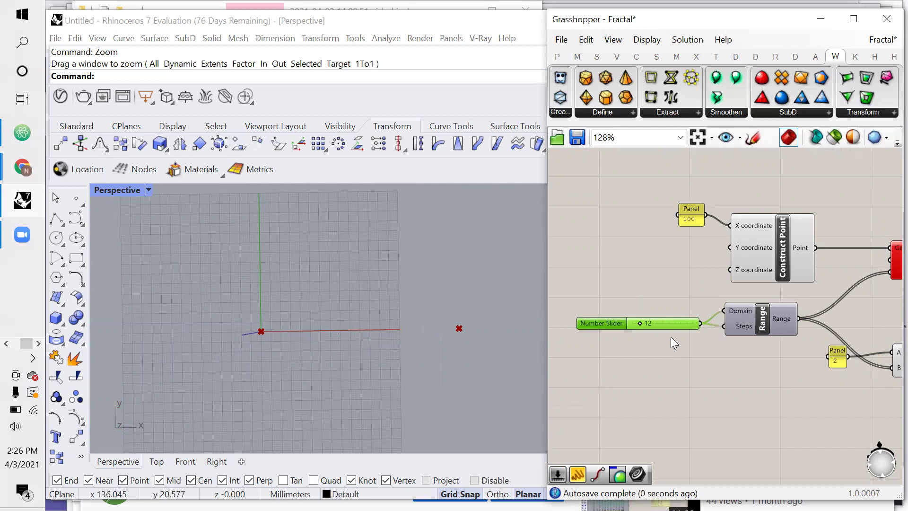
pyautogui.scroll(-3, 685, 336)
pyautogui.scroll(4, 702, 337)
pyautogui.moveTo(689, 298)
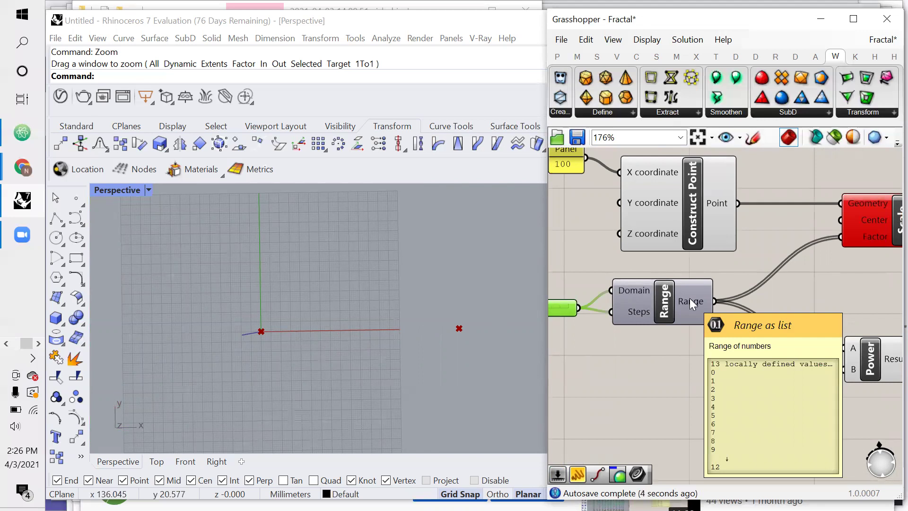
pyautogui.scroll(-3, 686, 306)
pyautogui.scroll(3, 770, 347)
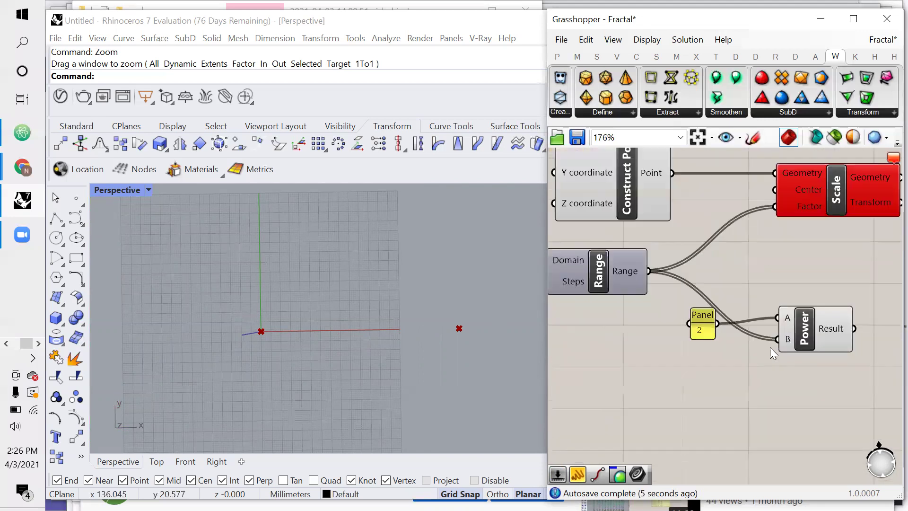
pyautogui.scroll(2, 770, 354)
# - Wire the Power result into Scale's Factor input
pyautogui.moveTo(707, 246); pyautogui.dragTo(604, 394)
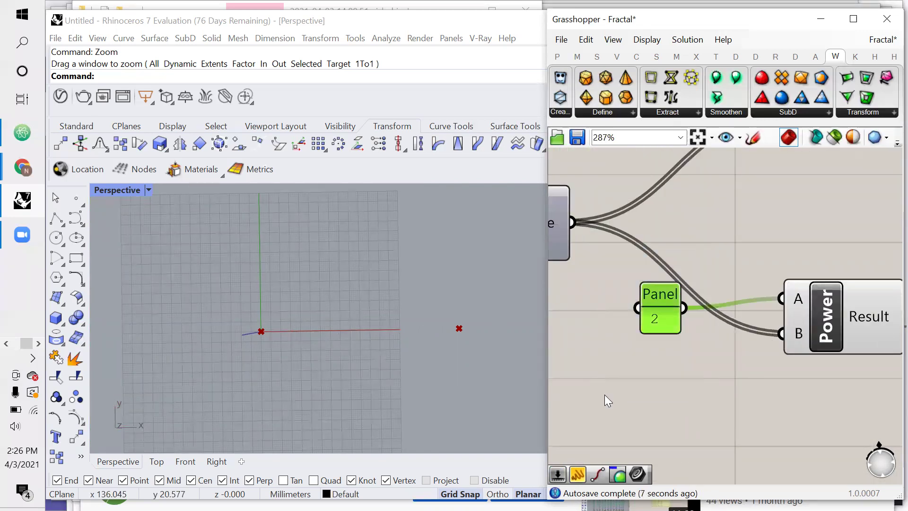
pyautogui.scroll(-3, 604, 394)
pyautogui.moveTo(739, 361); pyautogui.dragTo(824, 260)
pyautogui.click(818, 301)
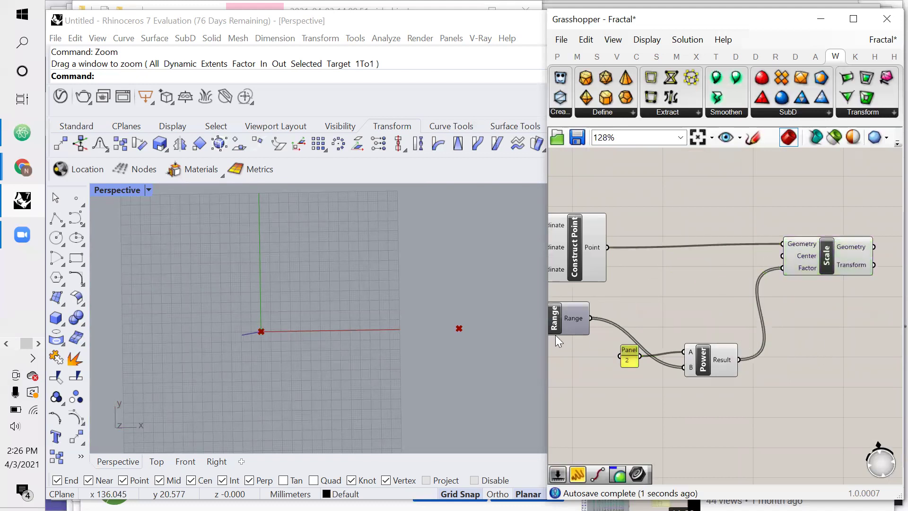
pyautogui.scroll(-4, 225, 314)
pyautogui.scroll(3, 239, 322)
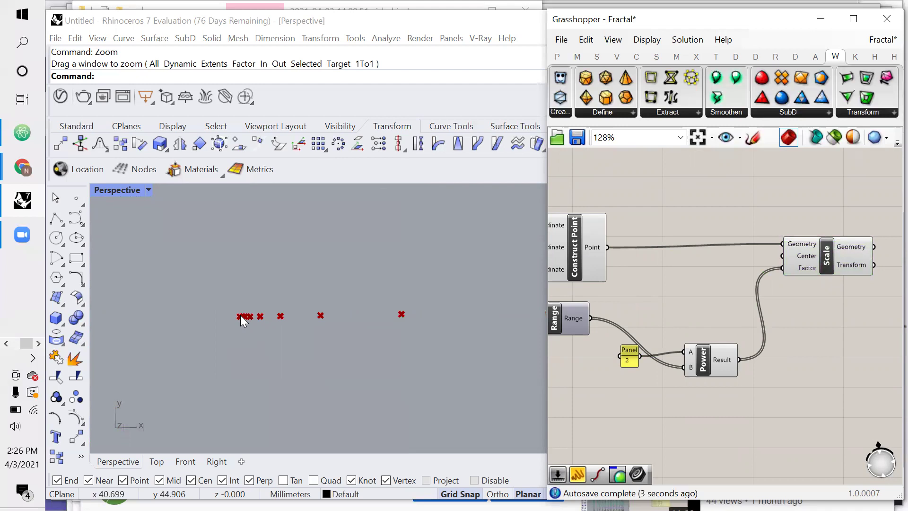
pyautogui.scroll(2, 240, 315)
pyautogui.scroll(-3, 240, 315)
pyautogui.scroll(2, 239, 315)
pyautogui.scroll(6, 246, 318)
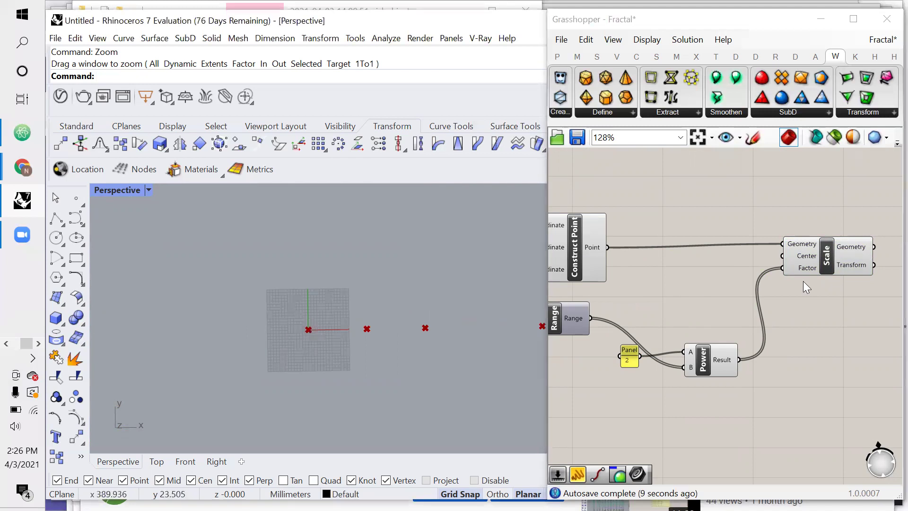
# - Select the Scale, Power and 2-panel components to review the setup
pyautogui.moveTo(862, 207); pyautogui.dragTo(685, 396)
pyautogui.click(656, 290)
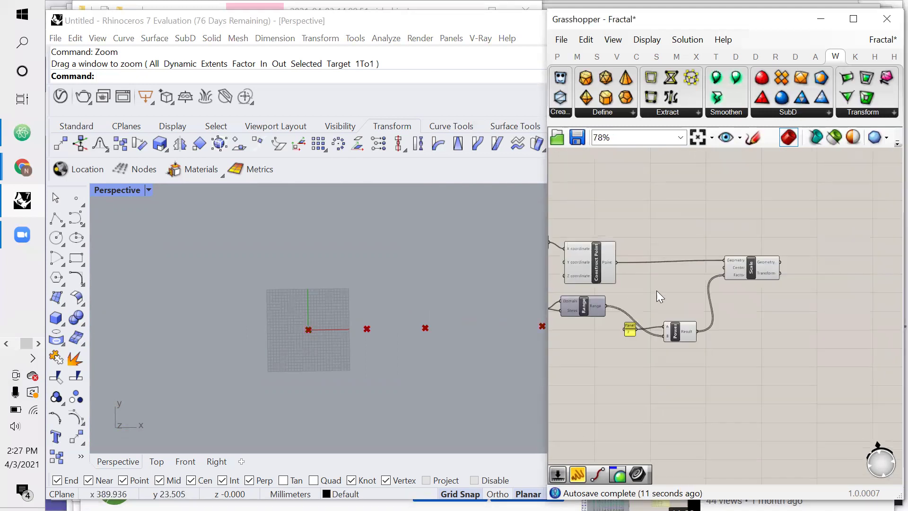
pyautogui.scroll(2, 775, 293)
pyautogui.scroll(-4, 679, 320)
pyautogui.scroll(4, 722, 304)
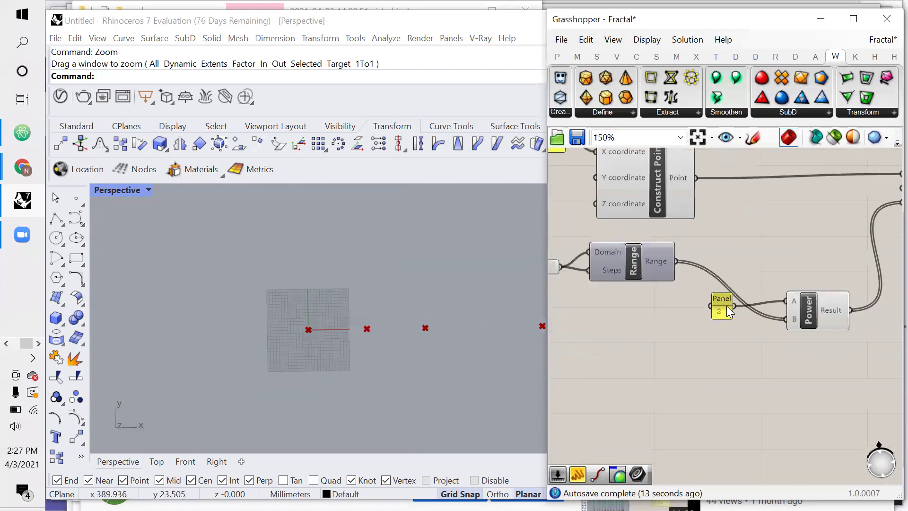
pyautogui.scroll(2, 757, 334)
pyautogui.moveTo(739, 206); pyautogui.dragTo(636, 362)
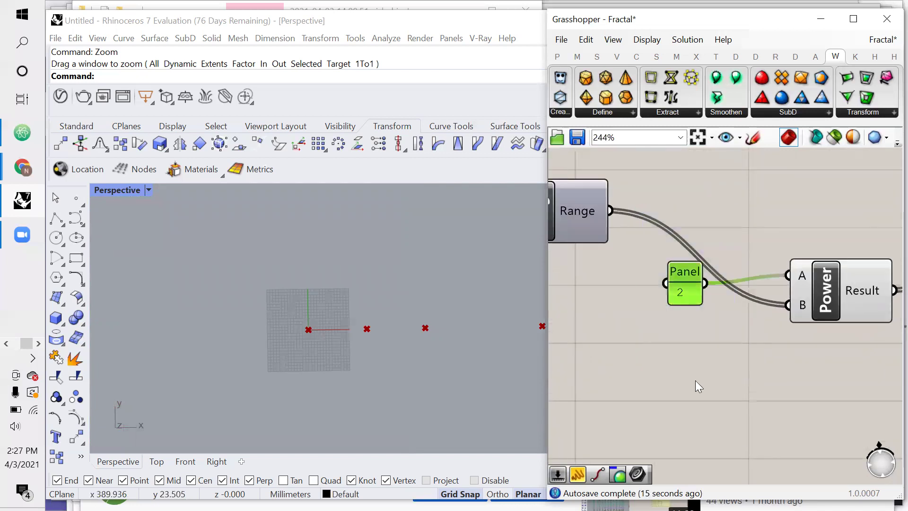
# - Create a 1.00..2 number slider, wire it into Power's A, and set it to 1.13
pyautogui.doubleClick(678, 346)
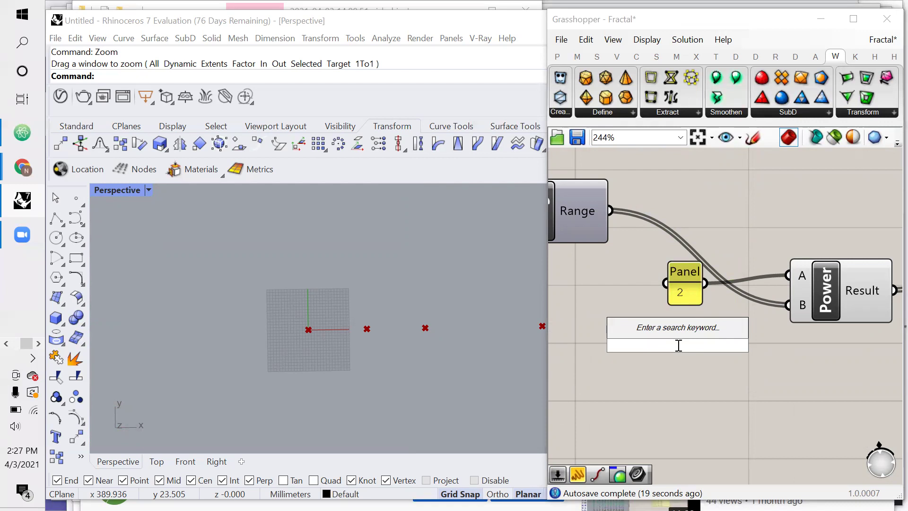
pyautogui.write('1')
pyautogui.press('BackSpace')
pyautogui.write('1.')
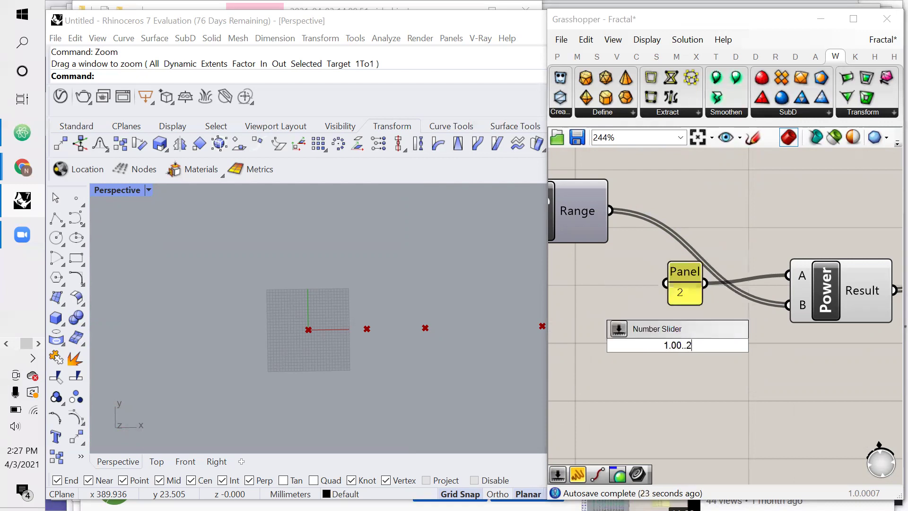
pyautogui.write('00..2')
pyautogui.press('Return')
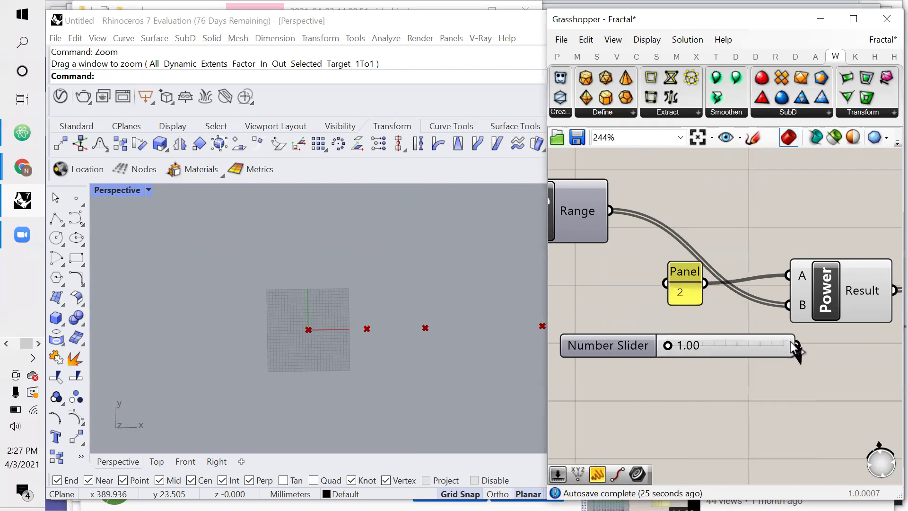
pyautogui.moveTo(796, 345); pyautogui.dragTo(788, 275)
pyautogui.moveTo(673, 347); pyautogui.dragTo(681, 349)
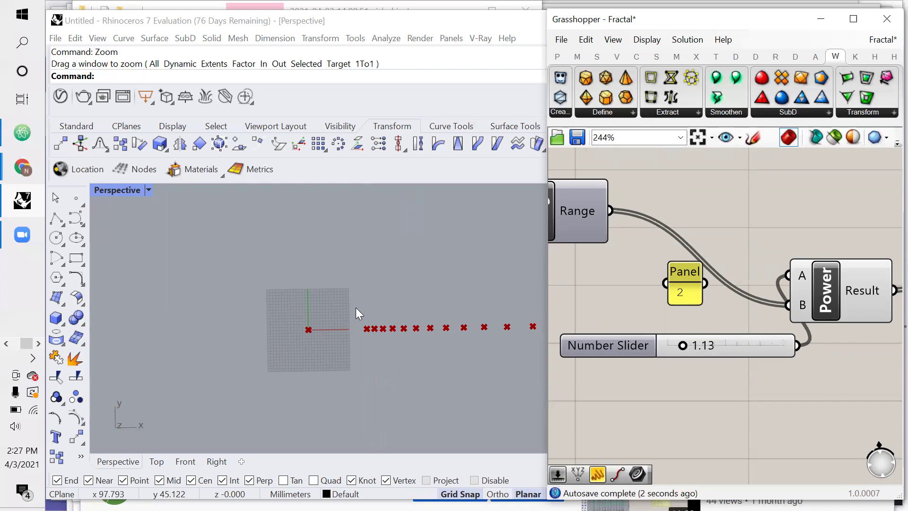
# - Delete the unused 2 panel and move the slider into its place
pyautogui.scroll(-3, 378, 315)
pyautogui.scroll(2, 419, 302)
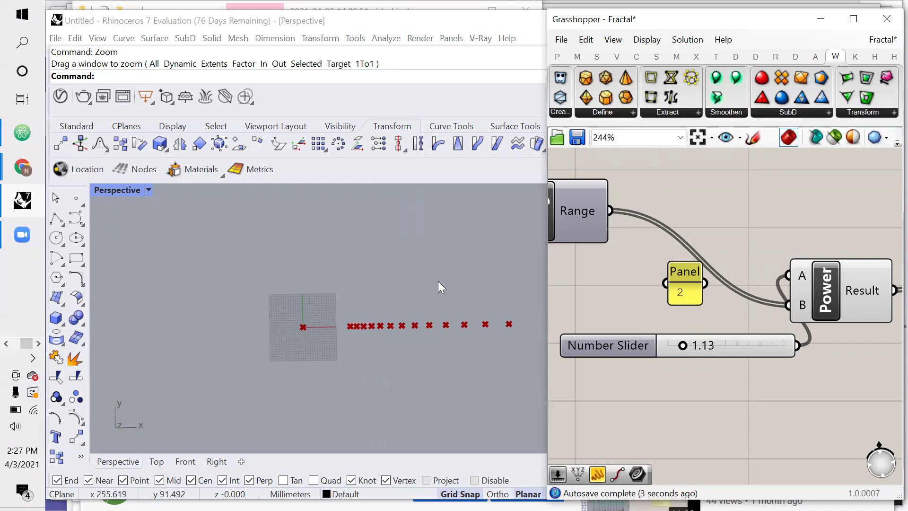
pyautogui.click(683, 275)
pyautogui.press('Delete')
pyautogui.moveTo(633, 339); pyautogui.dragTo(604, 306)
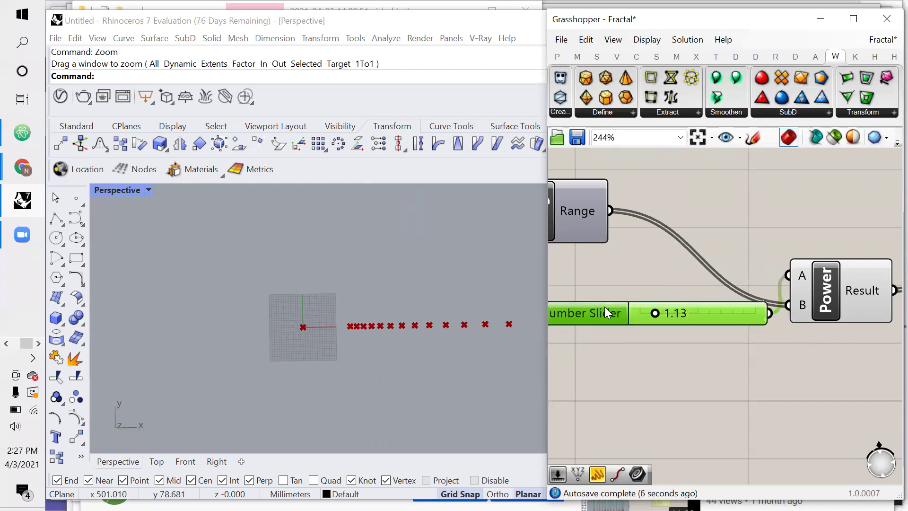
# - Rename the 1.13 slider to 'scale per iterartion'
pyautogui.scroll(-2, 649, 315)
pyautogui.rightClick(625, 313)
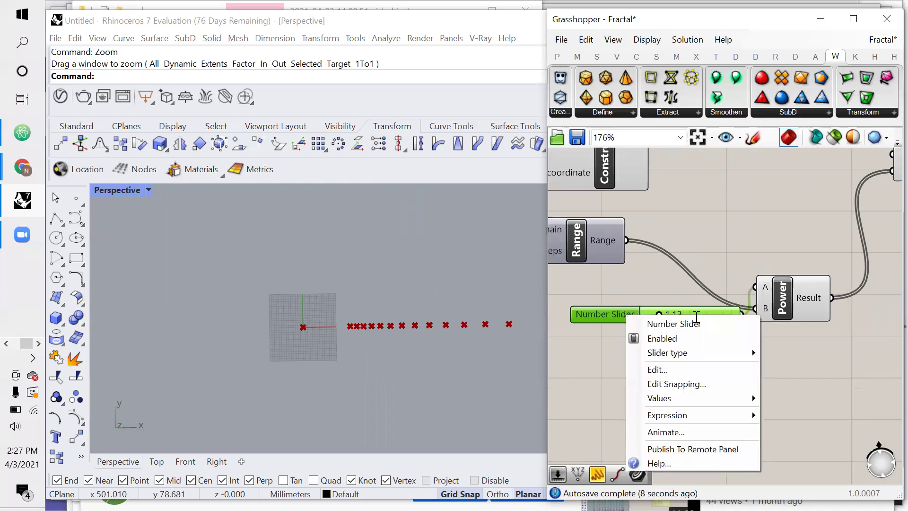
pyautogui.moveTo(692, 323); pyautogui.dragTo(647, 323)
pyautogui.write('scale p')
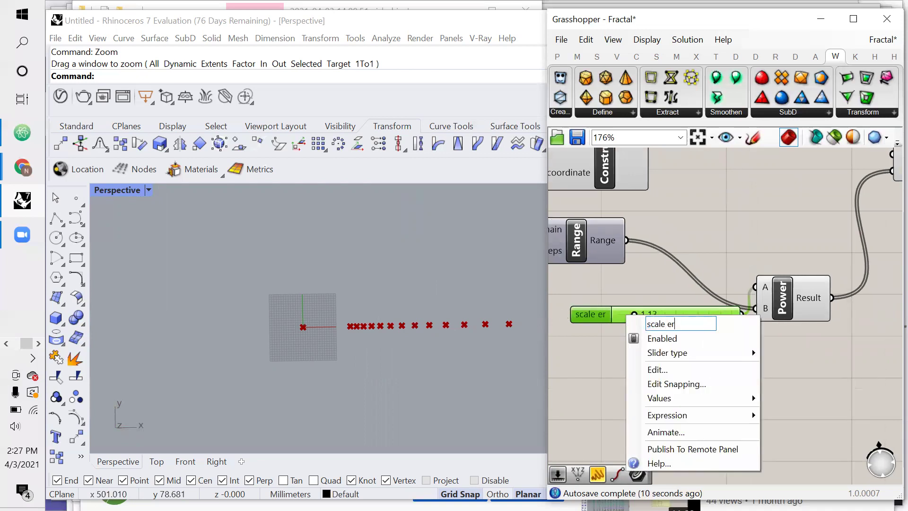
pyautogui.press('BackSpace')
pyautogui.press('BackSpace')
pyautogui.write('per iterartion')
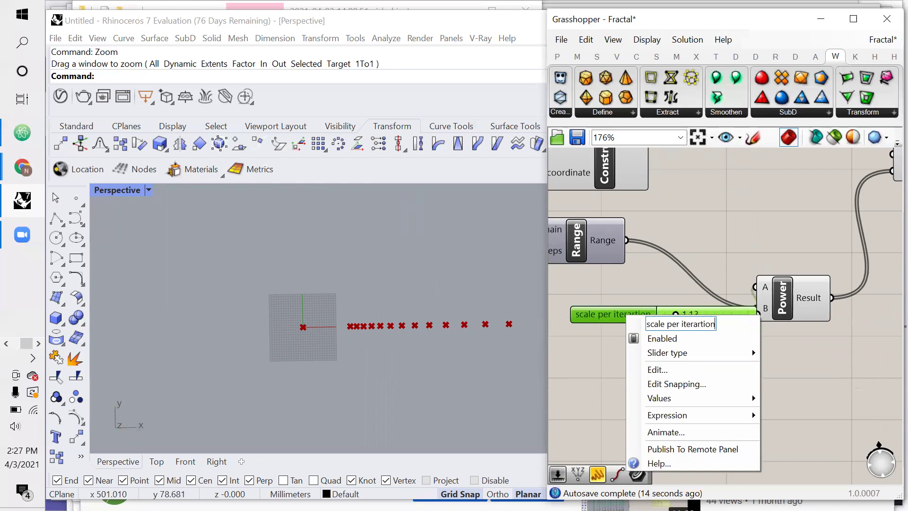
pyautogui.click(560, 311)
# - Shift the renamed slider left and select Scale to highlight its points
pyautogui.moveTo(624, 319); pyautogui.dragTo(592, 321)
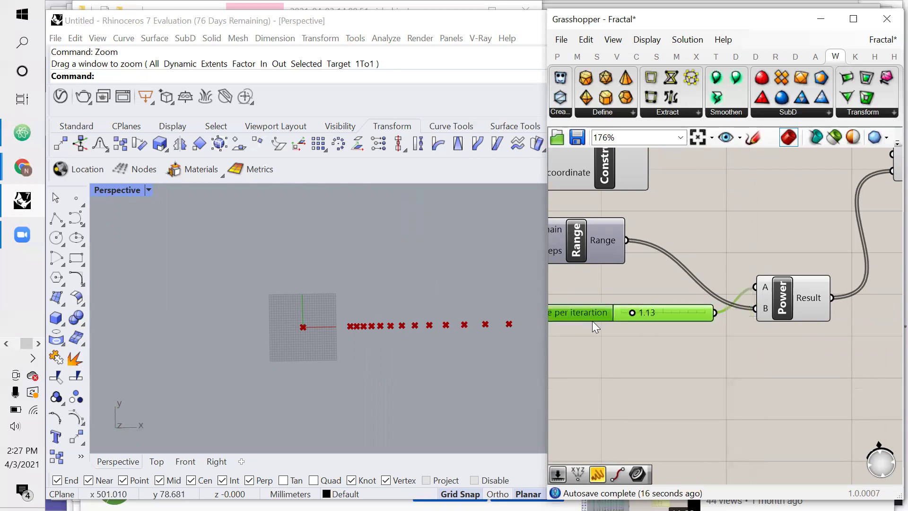
pyautogui.click(620, 295)
pyautogui.scroll(-3, 619, 296)
pyautogui.click(786, 232)
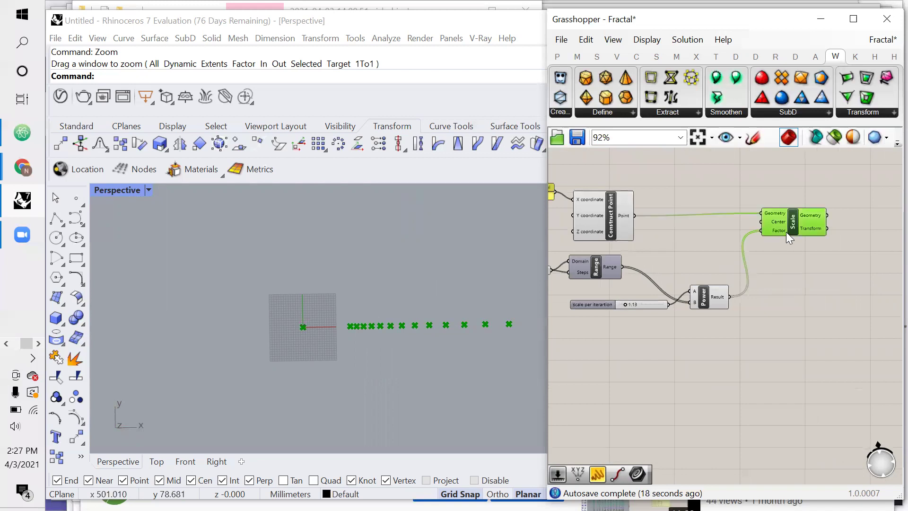
pyautogui.click(669, 232)
pyautogui.scroll(-2, 670, 232)
# - Place a Rotate component and feed the scaled points into its Geometry input
pyautogui.scroll(3, 803, 217)
pyautogui.doubleClick(803, 219)
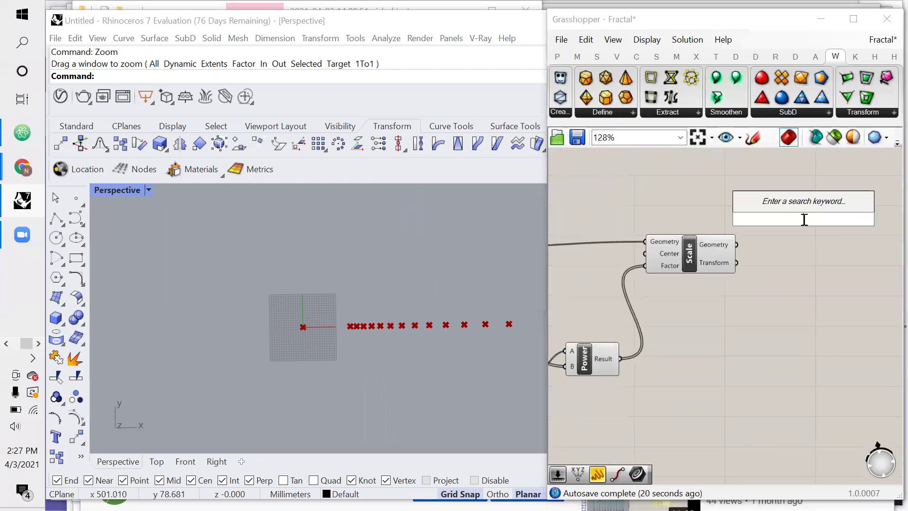
pyautogui.write('range')
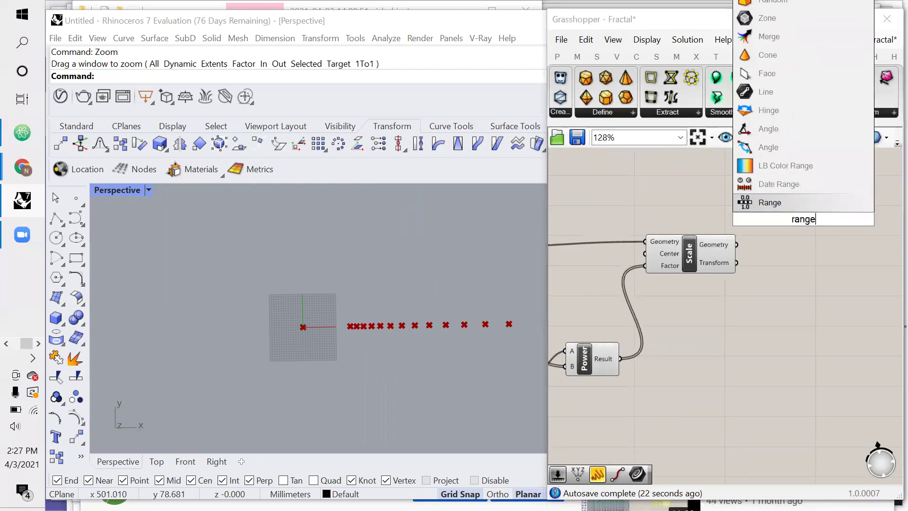
pyautogui.press('BackSpace')
pyautogui.press('BackSpace')
pyautogui.press('BackSpace')
pyautogui.press('BackSpace')
pyautogui.write('otat')
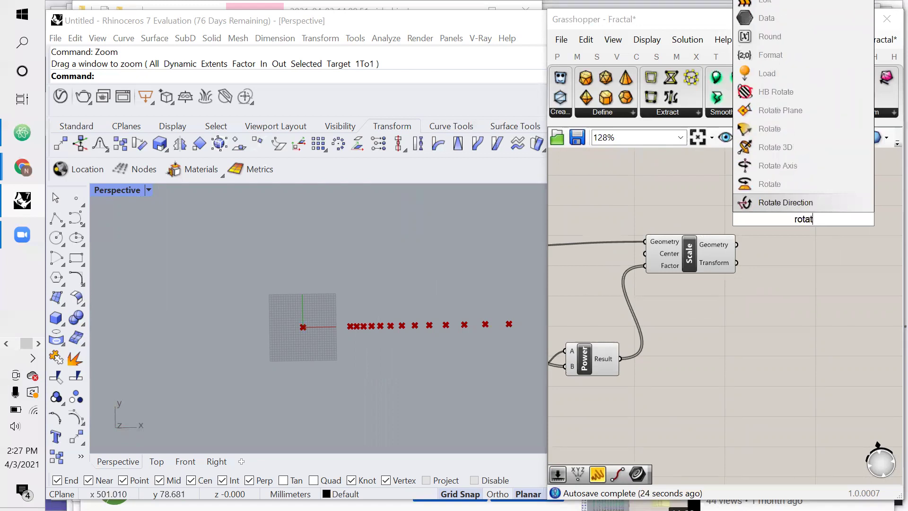
pyautogui.click(772, 177)
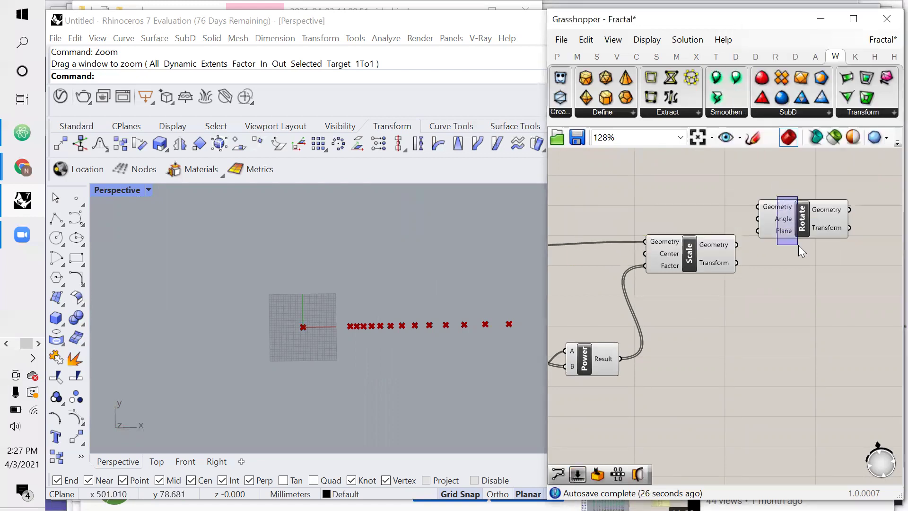
pyautogui.moveTo(779, 216); pyautogui.dragTo(790, 249)
pyautogui.moveTo(725, 245); pyautogui.dragTo(829, 254)
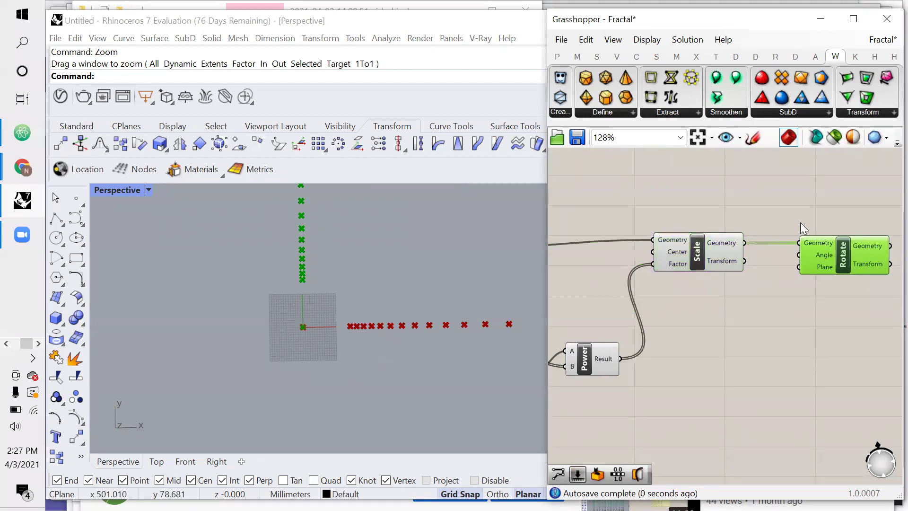
# - Move the Range component beside Rotate and wire its values into the rotation Angle
pyautogui.scroll(-2, 800, 222)
pyautogui.scroll(3, 647, 298)
pyautogui.click(648, 274)
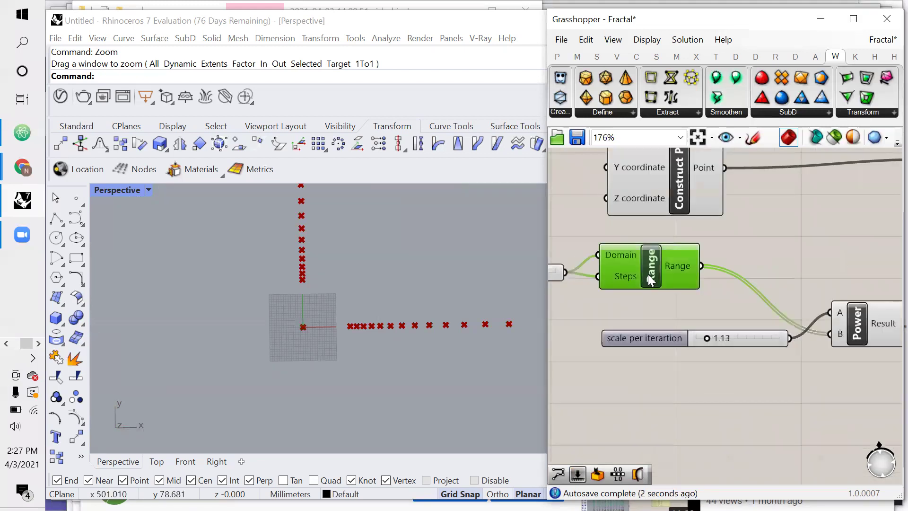
pyautogui.scroll(-4, 635, 278)
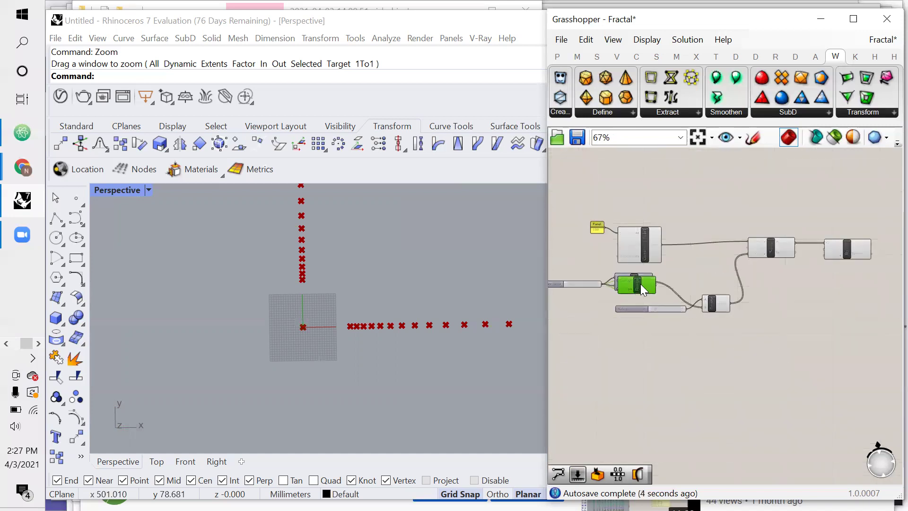
pyautogui.moveTo(640, 284); pyautogui.dragTo(785, 288)
pyautogui.scroll(5, 785, 289)
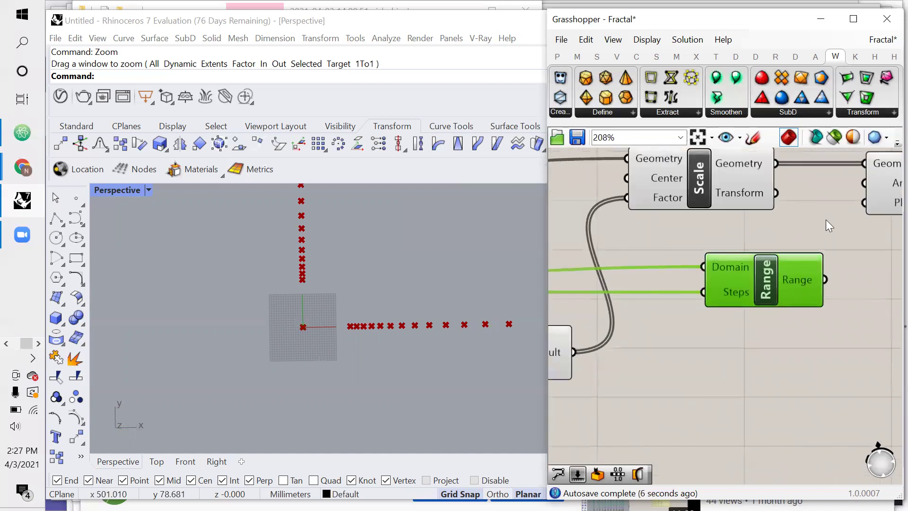
pyautogui.scroll(-3, 826, 222)
pyautogui.scroll(2, 818, 244)
pyautogui.moveTo(778, 290); pyautogui.dragTo(807, 221)
pyautogui.click(817, 288)
pyautogui.scroll(-5, 354, 310)
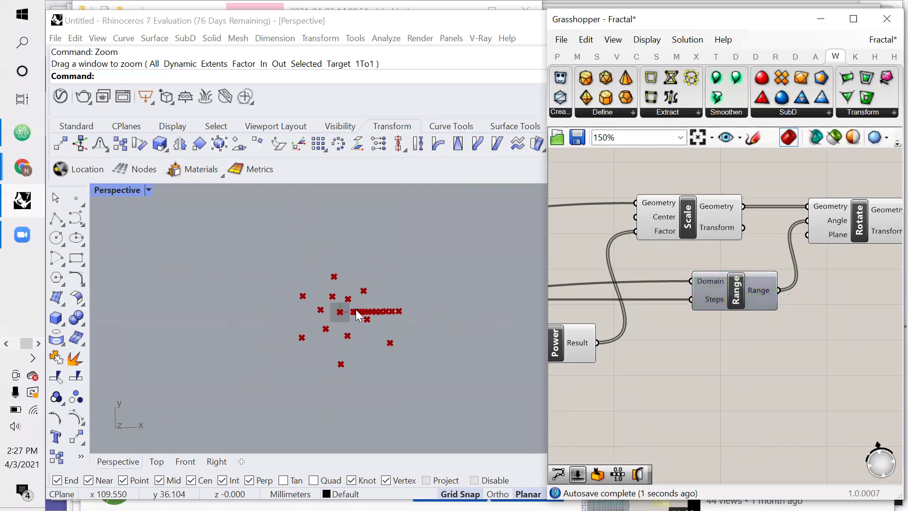
pyautogui.scroll(3, 359, 314)
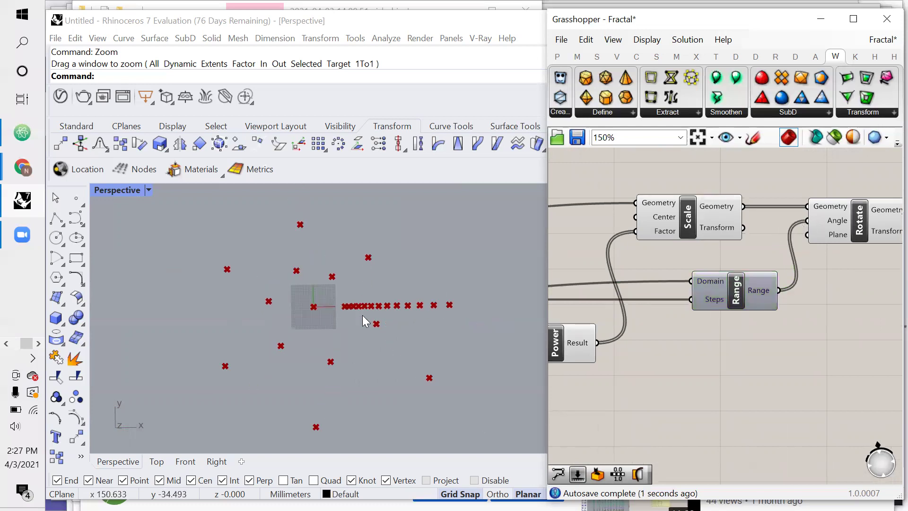
# - Create a number slider, wire it into Range's Domain, and set it to 3.33
pyautogui.doubleClick(681, 359)
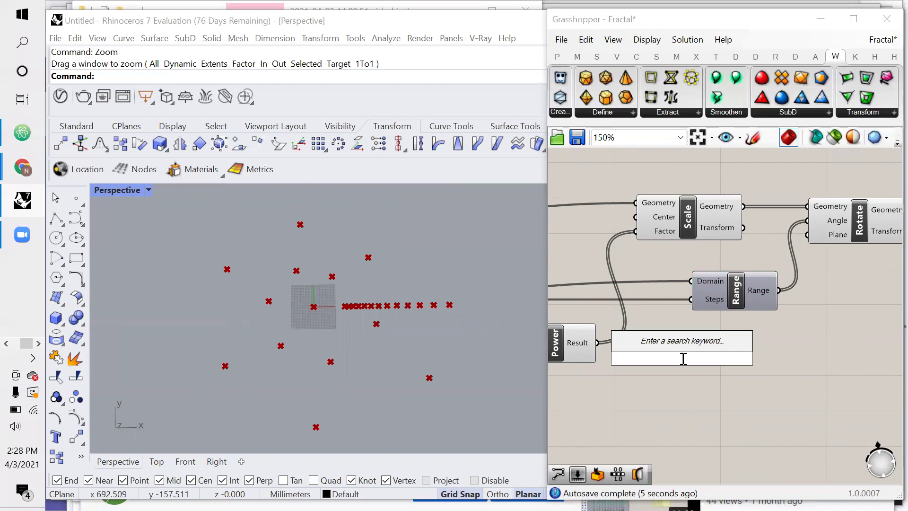
pyautogui.write('6.65')
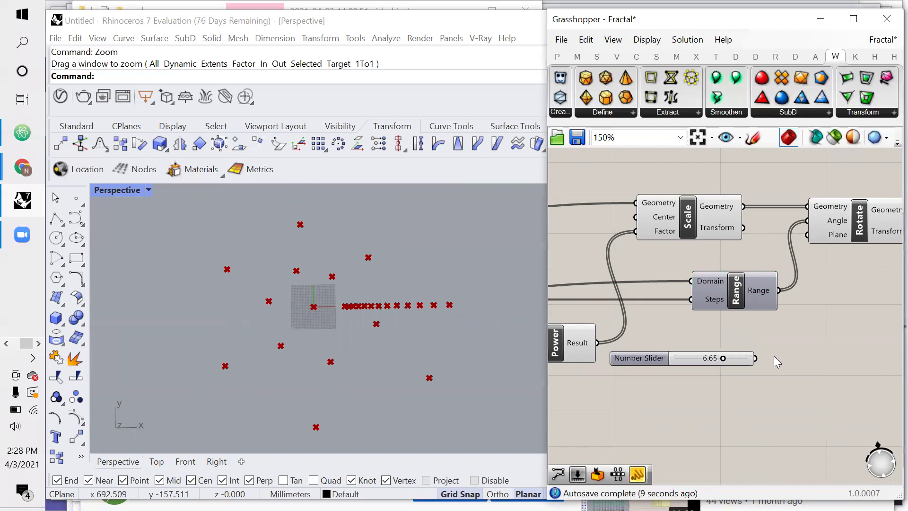
pyautogui.moveTo(756, 359); pyautogui.dragTo(690, 281)
pyautogui.scroll(2, 710, 364)
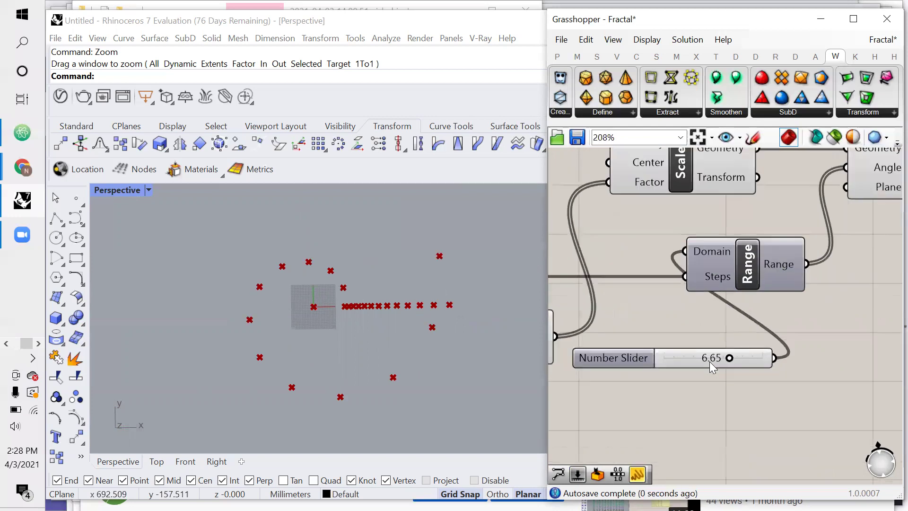
pyautogui.moveTo(732, 358); pyautogui.dragTo(699, 361)
pyautogui.scroll(-4, 657, 348)
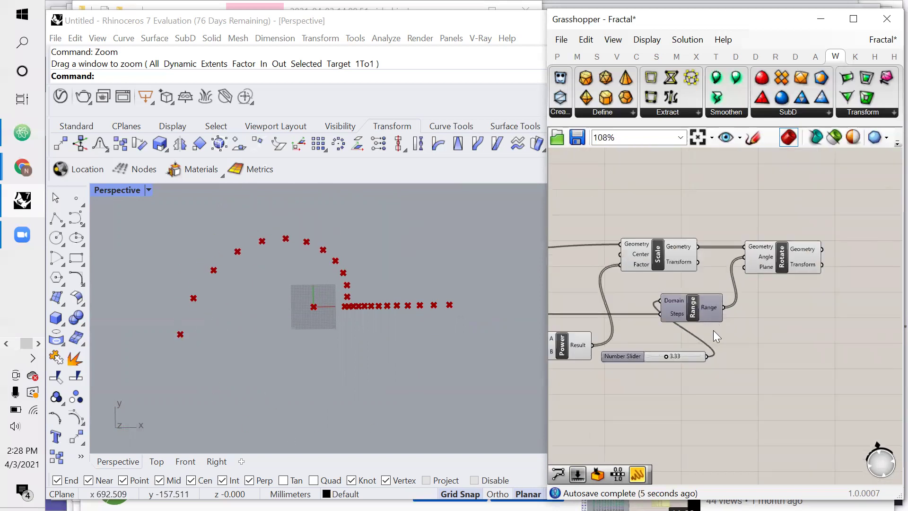
# - Rename the 3.33 slider to 'rotation per iteration' and move it left
pyautogui.rightClick(629, 355)
pyautogui.moveTo(701, 360); pyautogui.dragTo(644, 361)
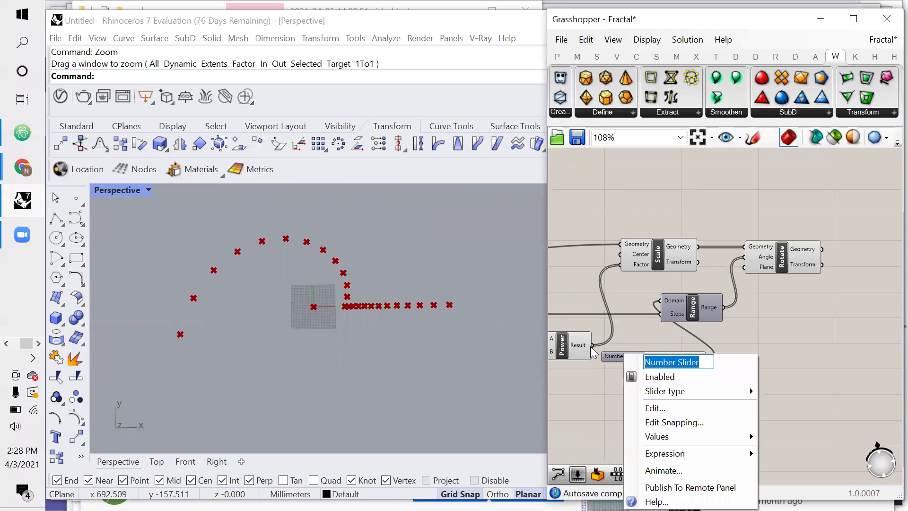
pyautogui.write('r')
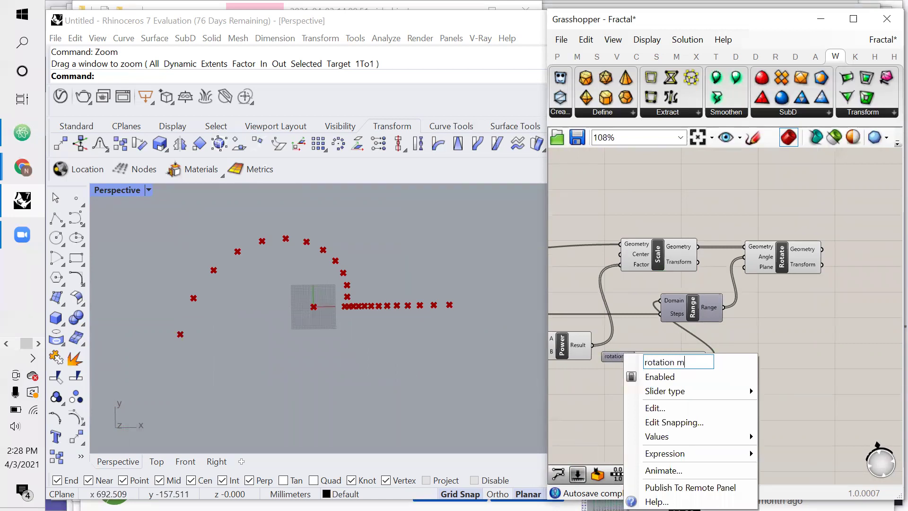
pyautogui.write('otation per iter')
pyautogui.press('BackSpace')
pyautogui.write('eration')
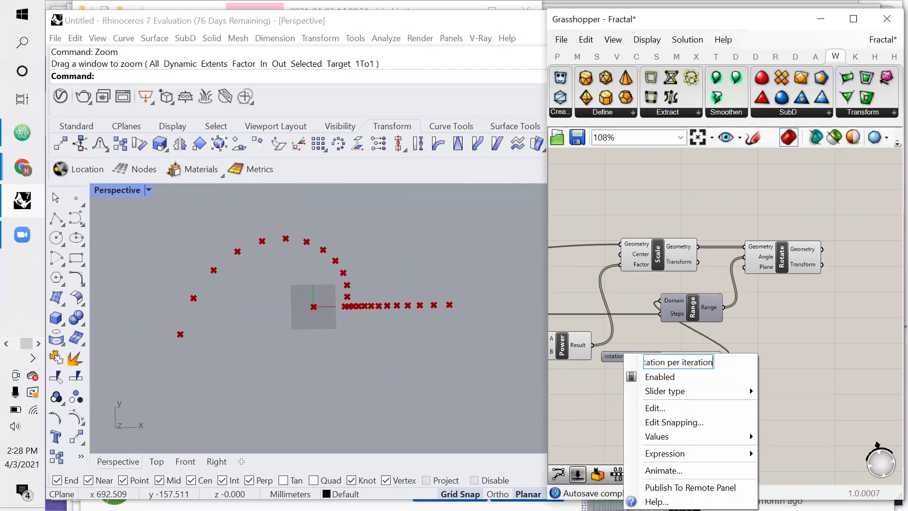
pyautogui.press('Return')
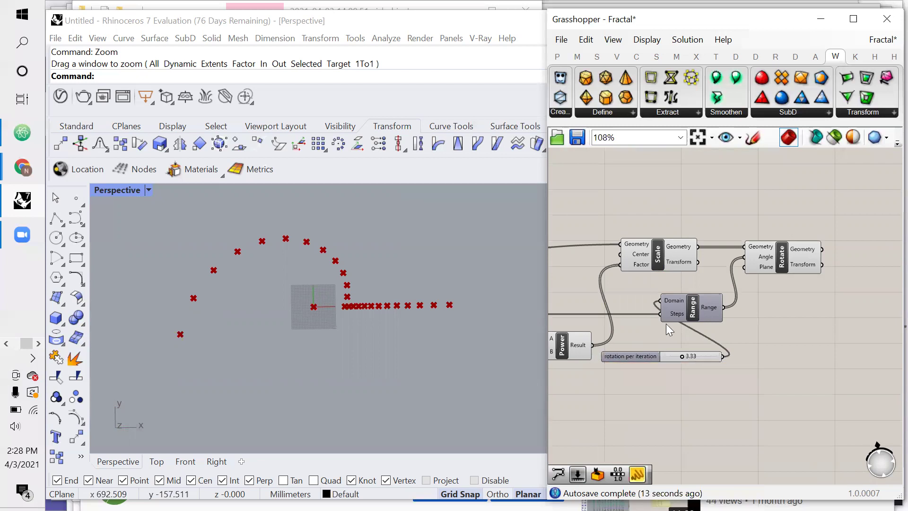
pyautogui.moveTo(640, 359); pyautogui.dragTo(750, 374)
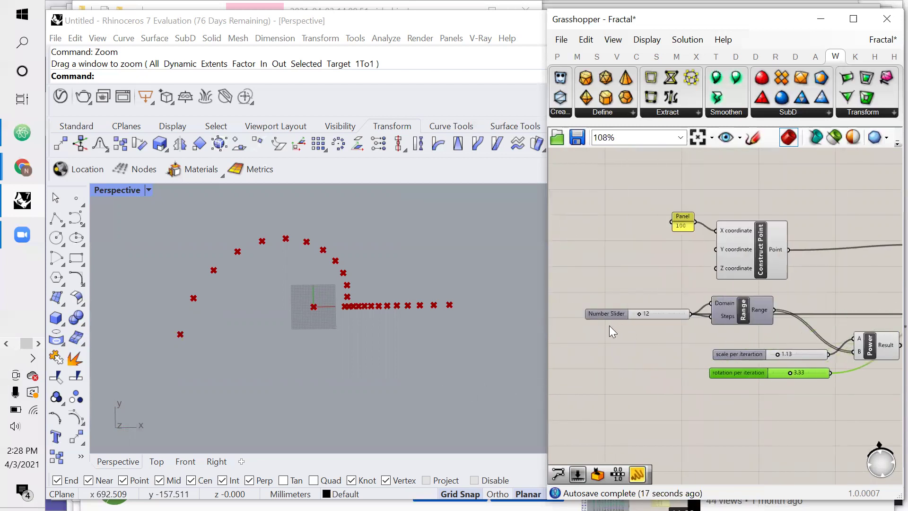
# - Rename the 12 slider 'number or iterations' and stack the other sliders beneath it
pyautogui.scroll(3, 657, 321)
pyautogui.rightClick(614, 314)
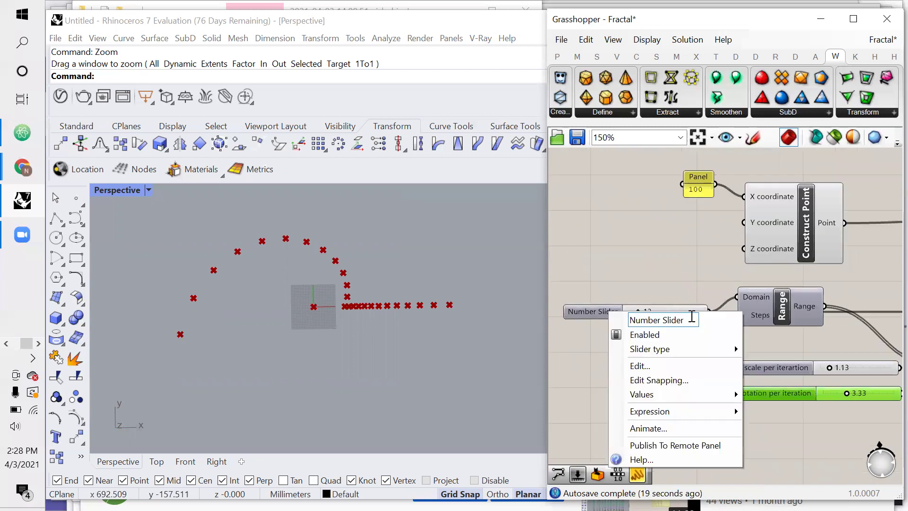
pyautogui.moveTo(692, 316); pyautogui.dragTo(551, 317)
pyautogui.write('number')
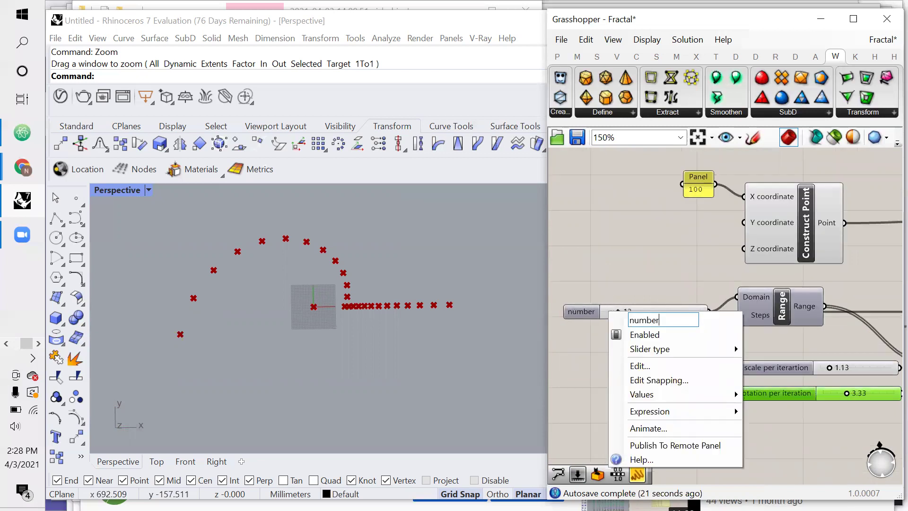
pyautogui.write(' or iterations')
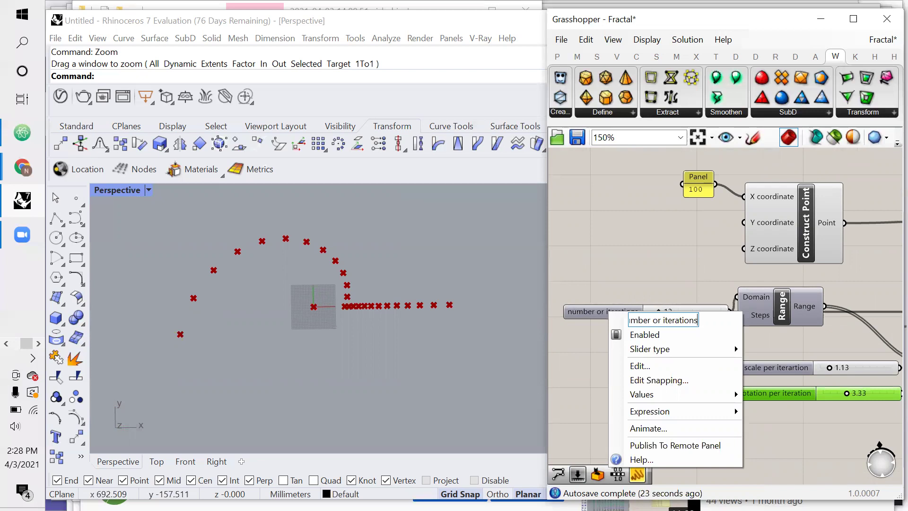
pyautogui.press('Return')
pyautogui.moveTo(769, 411); pyautogui.dragTo(571, 347)
# - Add a PolyLine component with Rotate's rotated points wired into its Vertices input
pyautogui.click(620, 299)
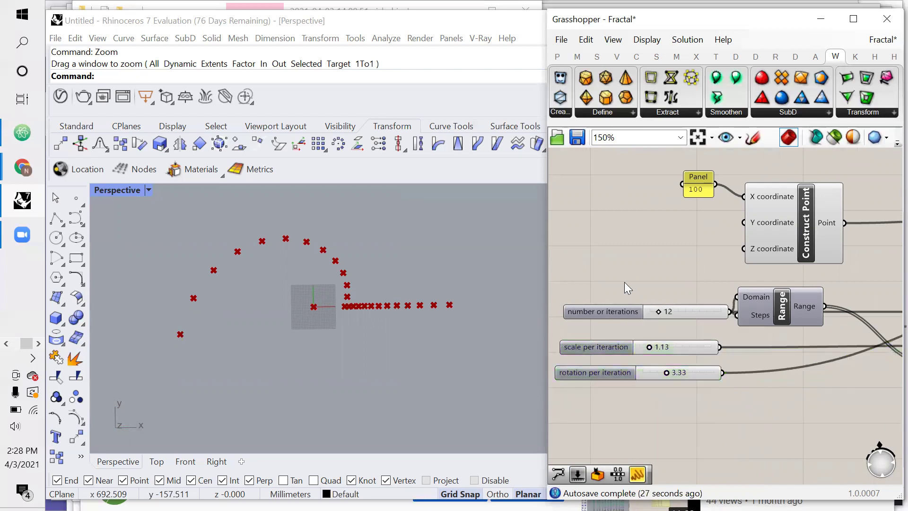
pyautogui.scroll(-4, 624, 282)
pyautogui.scroll(3, 754, 291)
pyautogui.moveTo(780, 211); pyautogui.dragTo(573, 286)
pyautogui.click(671, 189)
pyautogui.scroll(4, 757, 259)
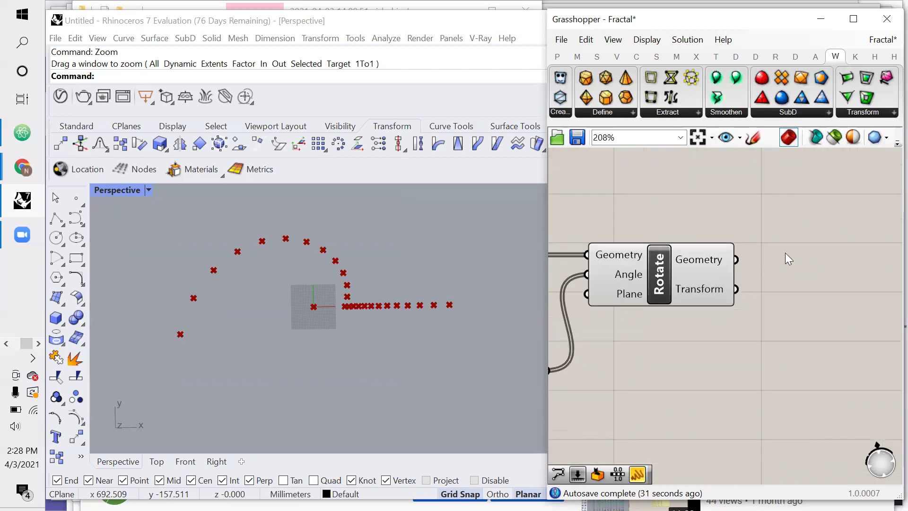
pyautogui.doubleClick(785, 254)
pyautogui.write('polyline')
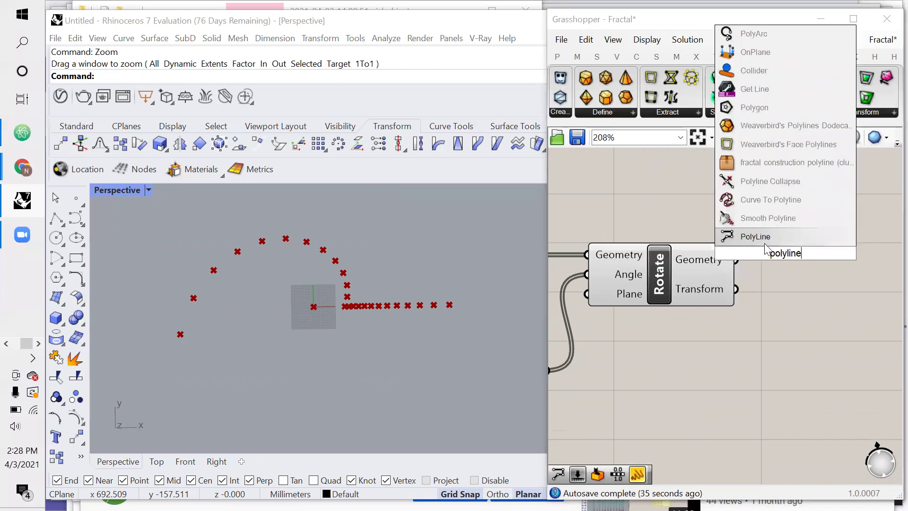
pyautogui.click(769, 236)
pyautogui.moveTo(736, 265); pyautogui.dragTo(765, 258)
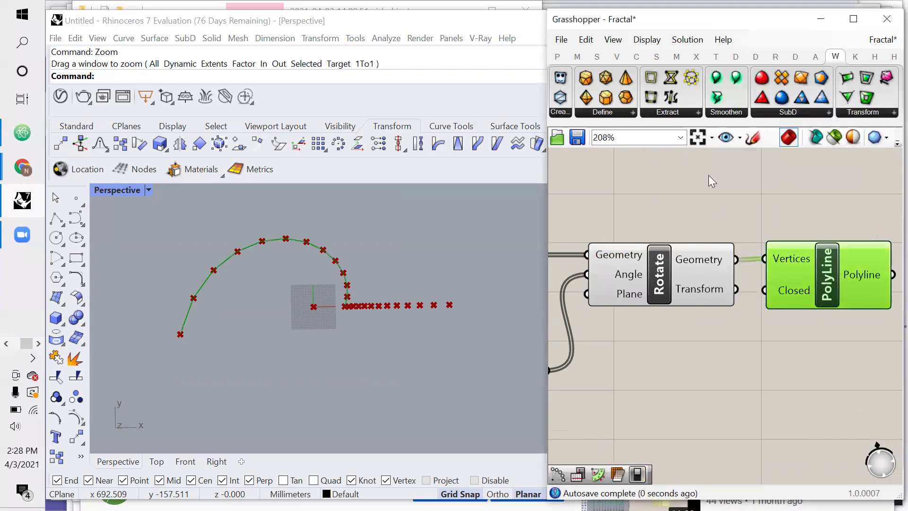
pyautogui.moveTo(145, 370); pyautogui.dragTo(211, 196)
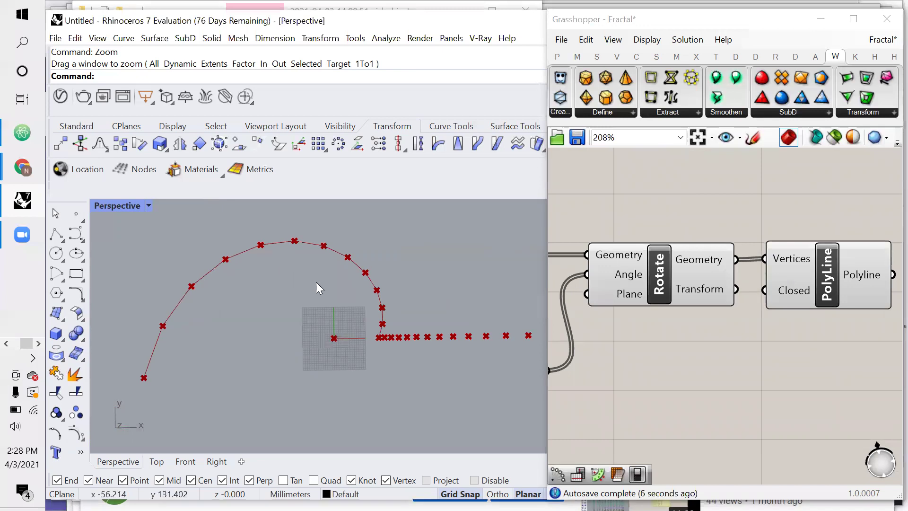
# - Turn Preview Off for the point-generating components so only the spiral polyline displays
pyautogui.scroll(-5, 794, 314)
pyautogui.moveTo(780, 261); pyautogui.dragTo(629, 362)
pyautogui.rightClick(629, 363)
pyautogui.click(661, 336)
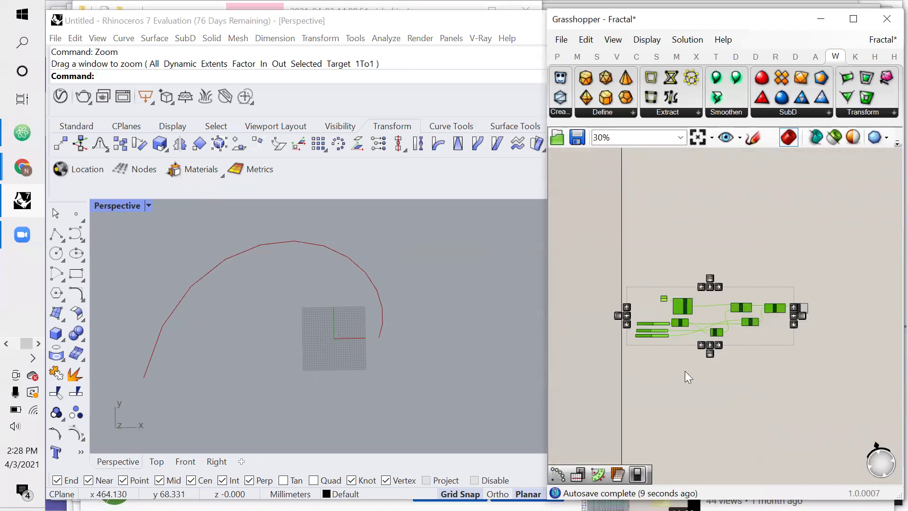
pyautogui.click(684, 371)
pyautogui.scroll(3, 630, 333)
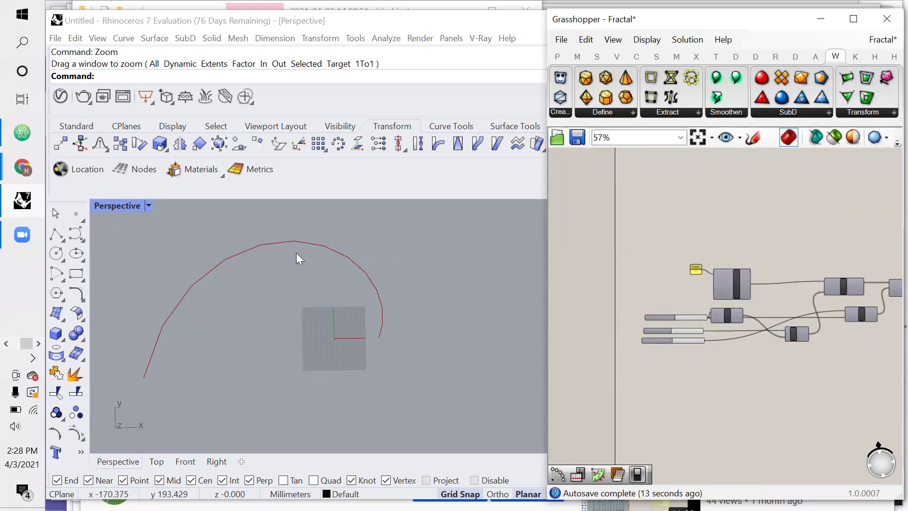
pyautogui.scroll(2, 385, 337)
pyautogui.scroll(-4, 378, 329)
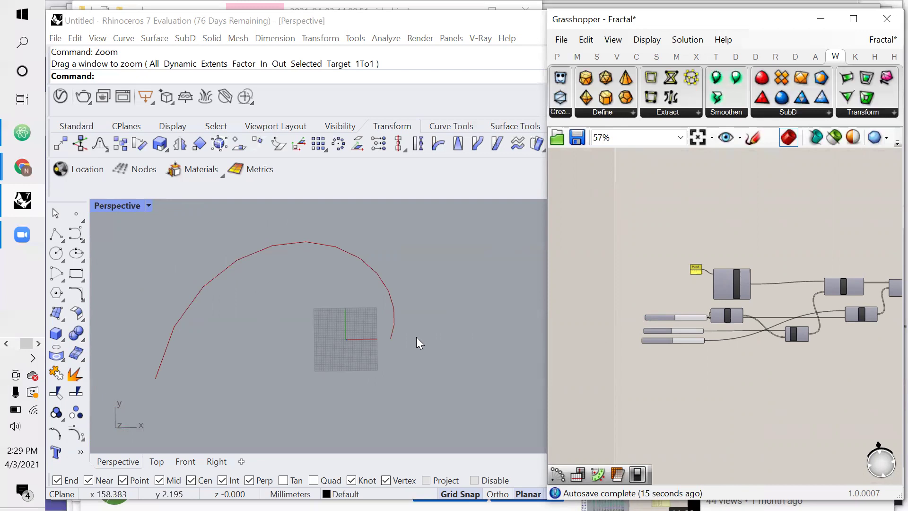
pyautogui.scroll(1, 391, 336)
pyautogui.scroll(5, 650, 335)
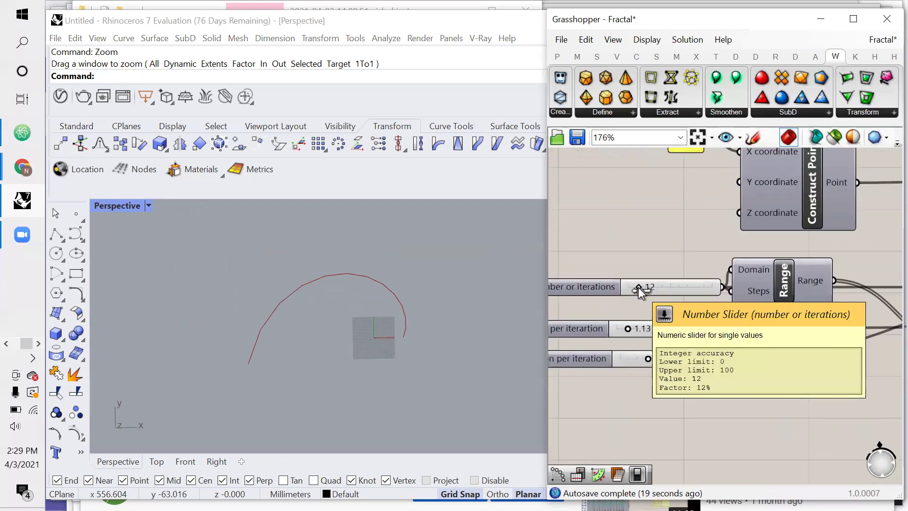
# - Raise the number of iterations slider to 70 and orbit the Rhino view around the curve
pyautogui.moveTo(637, 287); pyautogui.dragTo(640, 291)
pyautogui.scroll(-1, 679, 308)
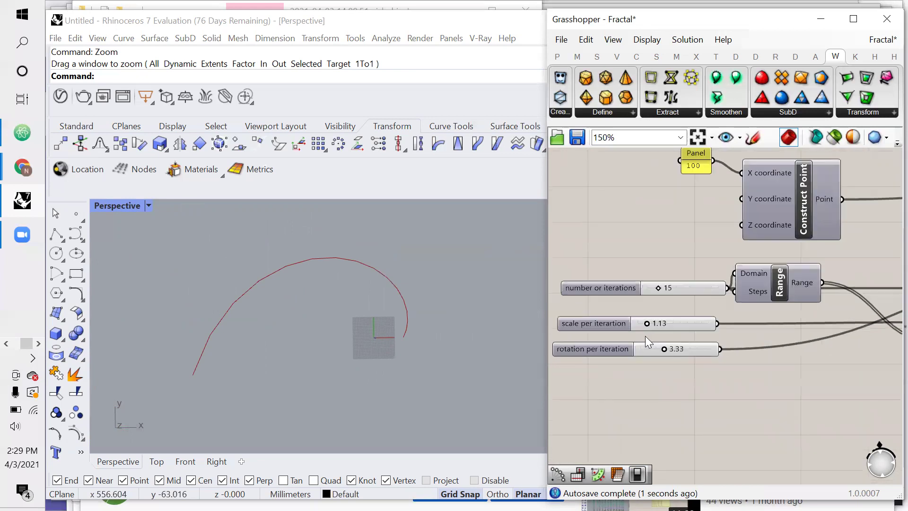
pyautogui.scroll(3, 663, 293)
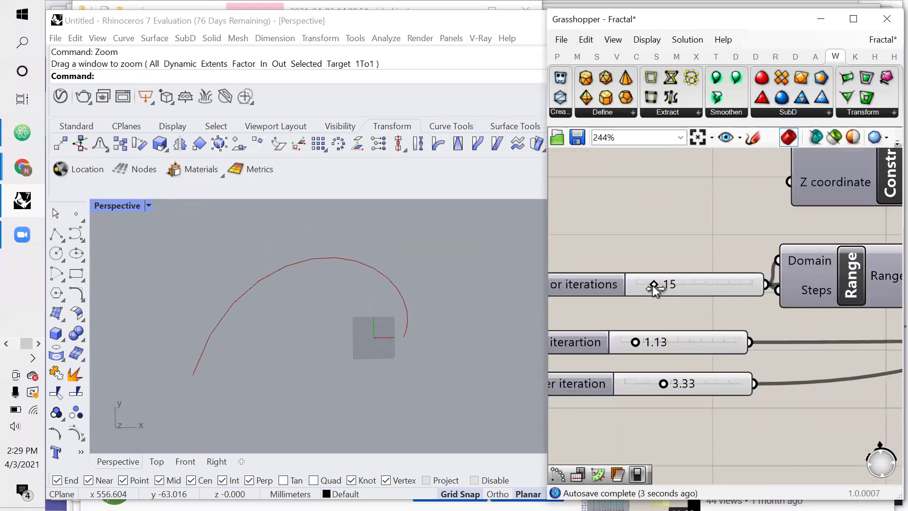
pyautogui.moveTo(652, 287); pyautogui.dragTo(716, 305)
pyautogui.moveTo(439, 307); pyautogui.dragTo(381, 336, button='right')
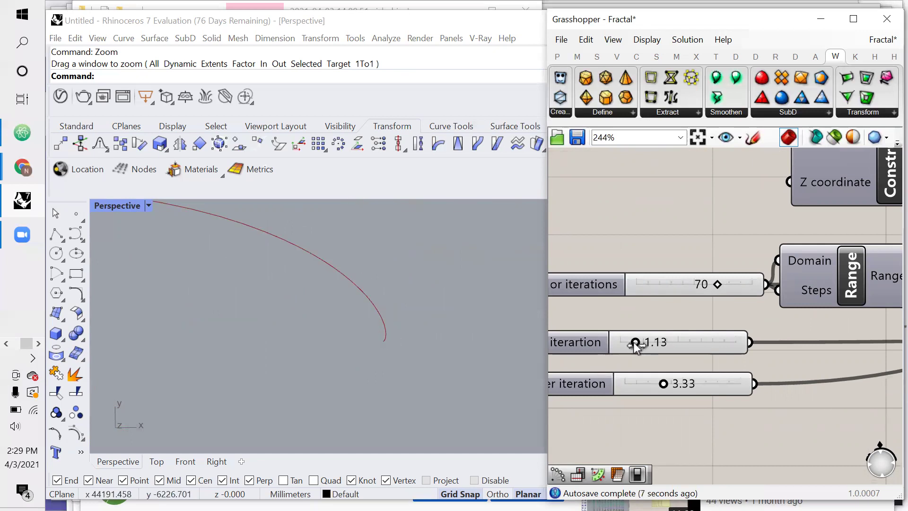
# - Set rotation per iteration to 10.00 and slightly nudge the scale per iteration slider
pyautogui.scroll(-2, 686, 369)
pyautogui.moveTo(672, 378); pyautogui.dragTo(760, 377)
pyautogui.scroll(5, 387, 352)
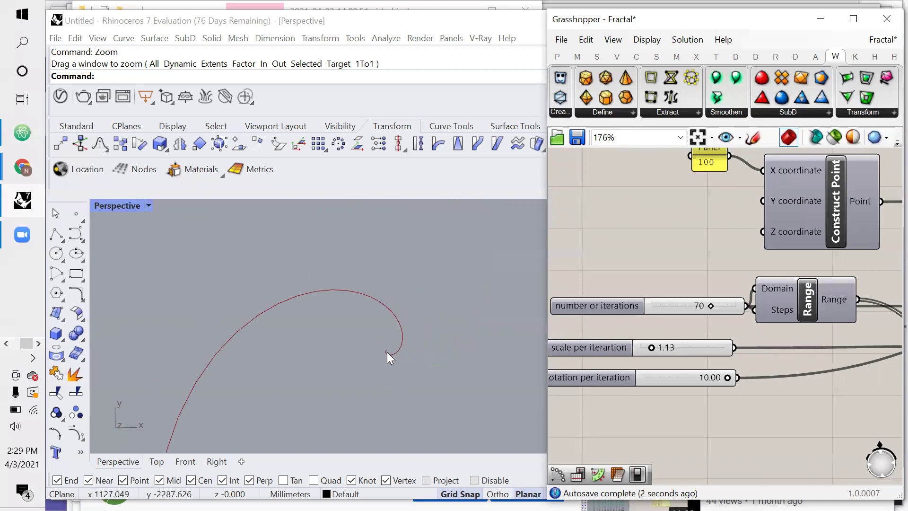
pyautogui.scroll(3, 389, 352)
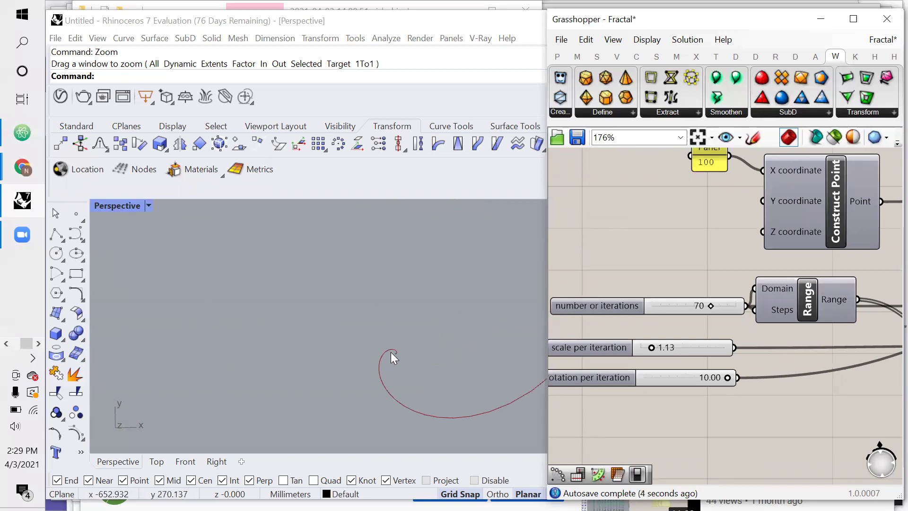
pyautogui.scroll(-2, 390, 352)
pyautogui.scroll(2, 400, 354)
pyautogui.scroll(3, 403, 357)
pyautogui.scroll(-4, 403, 358)
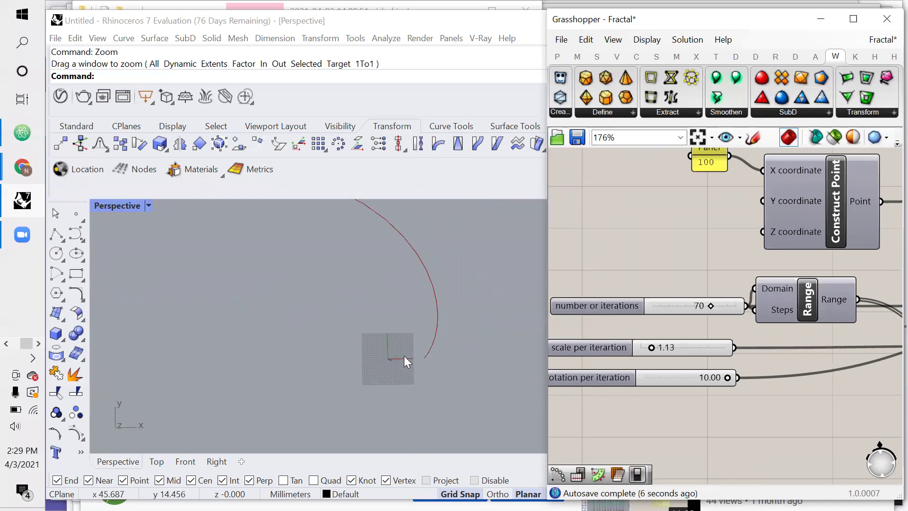
pyautogui.scroll(-5, 599, 368)
pyautogui.scroll(4, 615, 371)
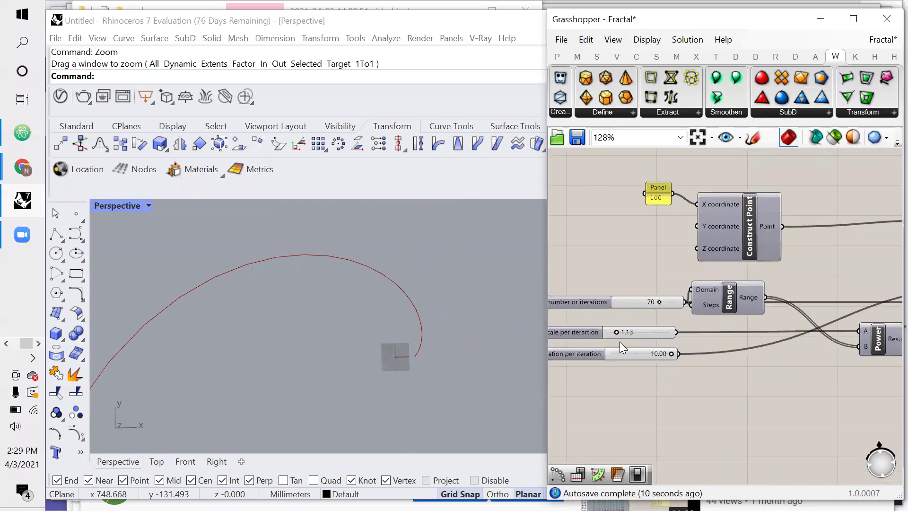
pyautogui.moveTo(616, 332); pyautogui.dragTo(617, 331)
pyautogui.scroll(-5, 611, 334)
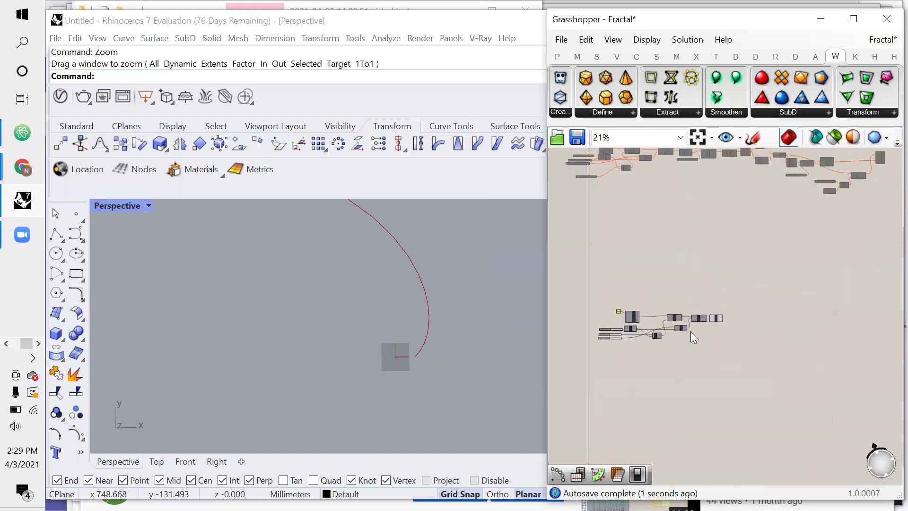
pyautogui.scroll(8, 726, 306)
# - Place an Explode component fed by the PolyLine's polyline output
pyautogui.doubleClick(752, 308)
pyautogui.write('e')
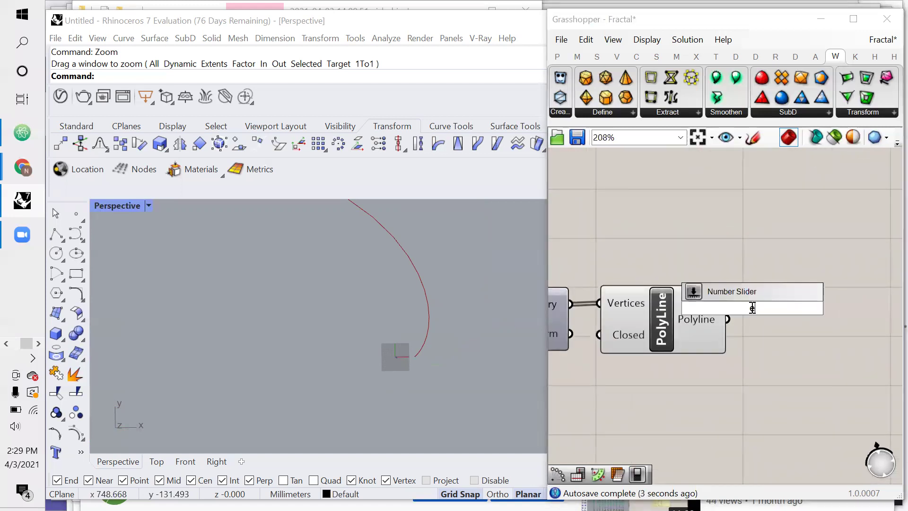
pyautogui.write('xplode')
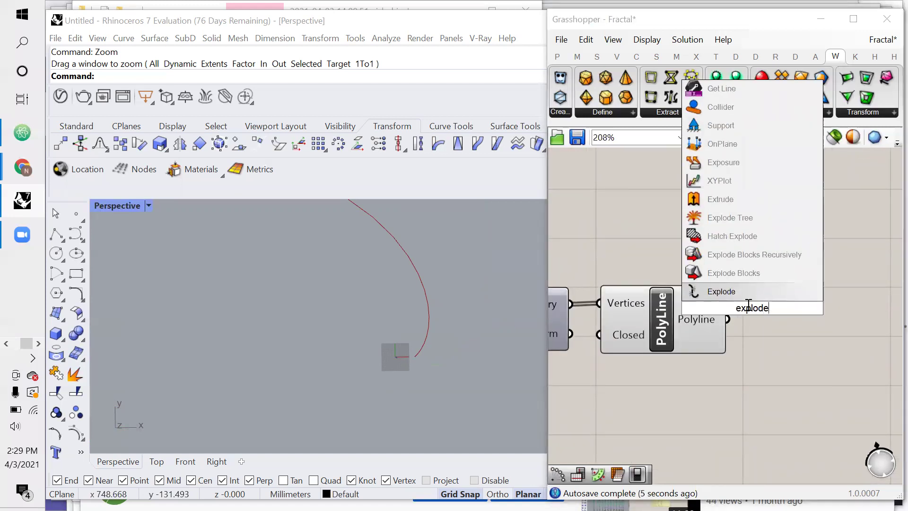
pyautogui.click(735, 291)
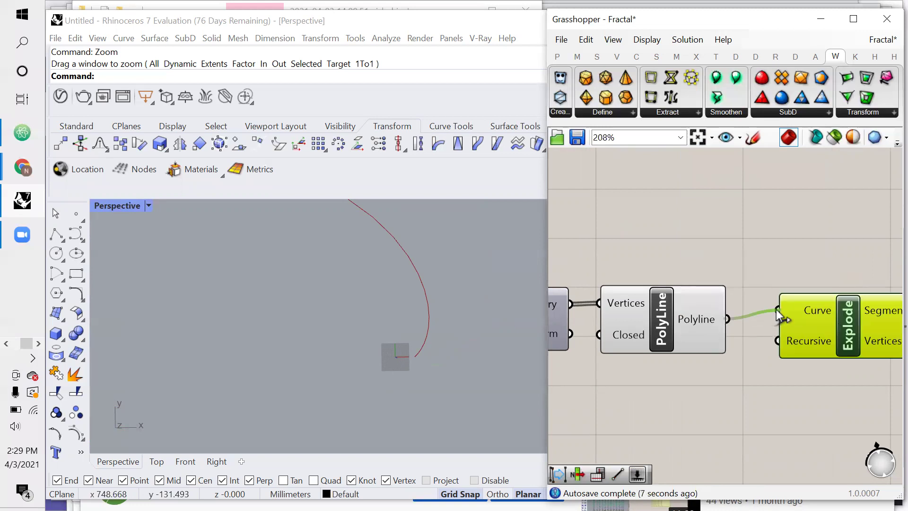
pyautogui.moveTo(776, 309); pyautogui.dragTo(777, 311)
pyautogui.scroll(2, 695, 314)
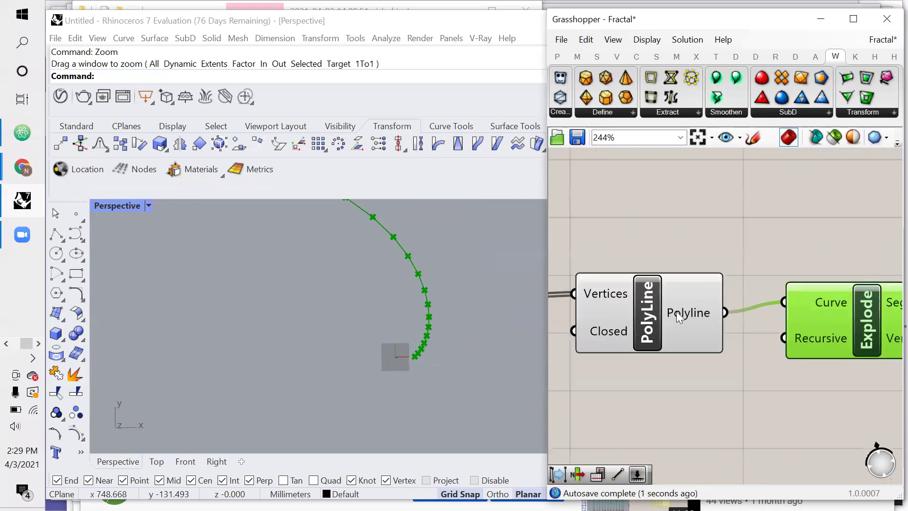
pyautogui.scroll(-4, 680, 316)
pyautogui.moveTo(810, 303)
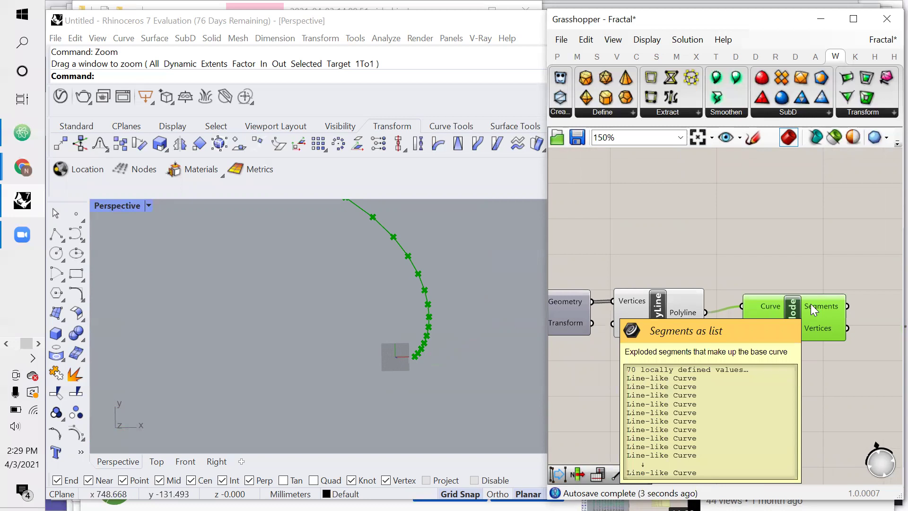
pyautogui.doubleClick(764, 253)
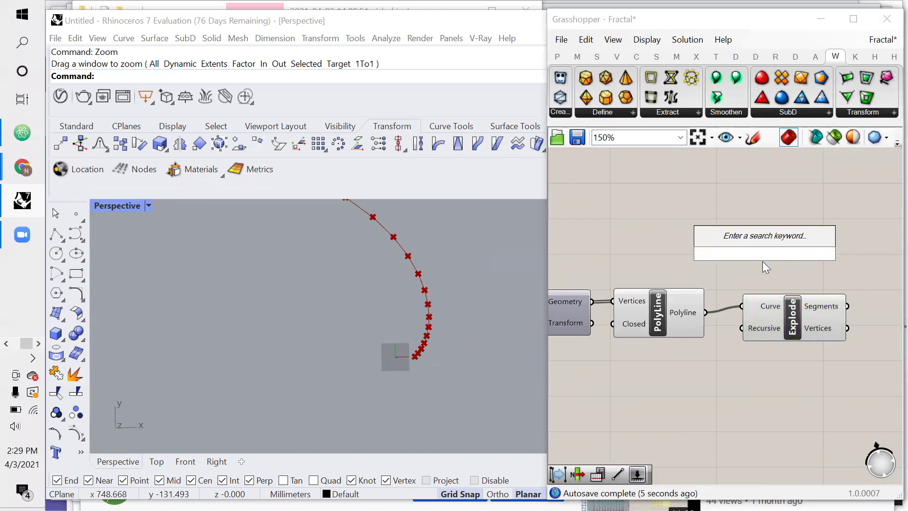
# - Insert a Polar Array component with the spiral polyline as its Geometry input
pyautogui.write('array poi')
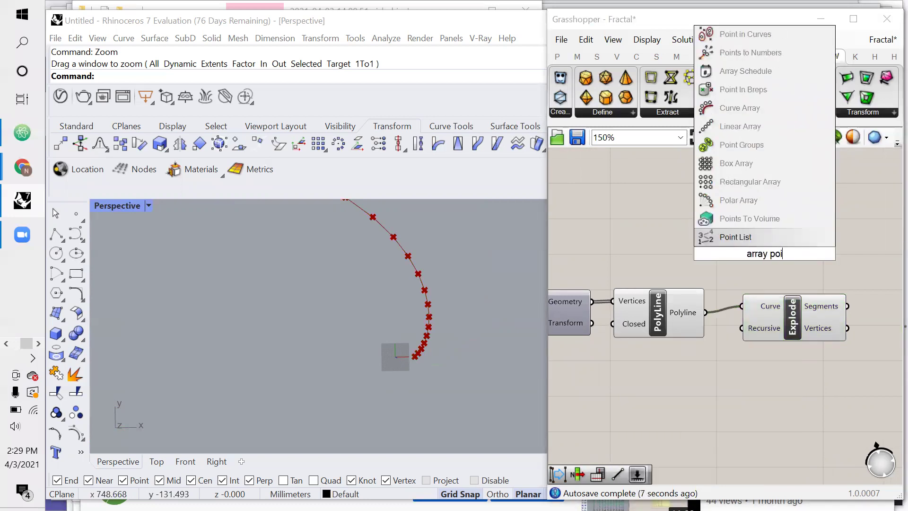
pyautogui.press('BackSpace')
pyautogui.write('l')
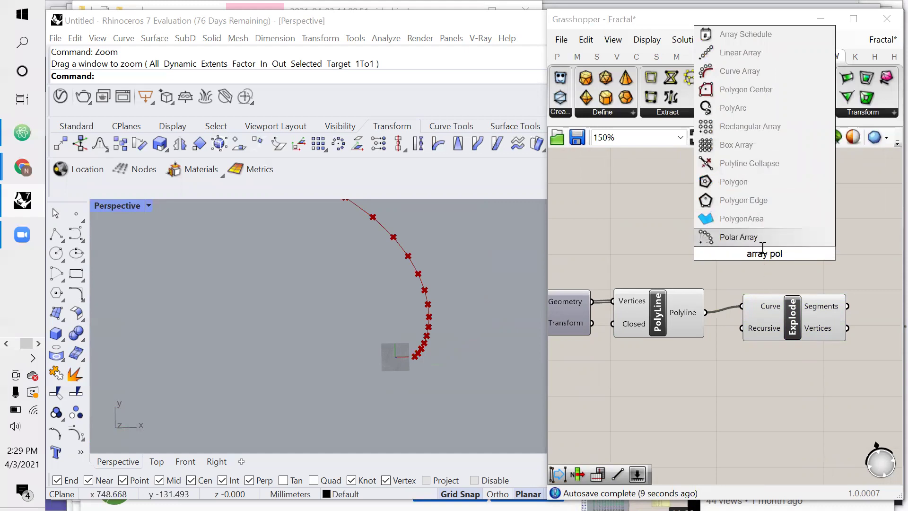
pyautogui.press('Return')
pyautogui.moveTo(706, 312); pyautogui.dragTo(789, 242)
# - Rewire Explode's Curve input to take Polar Array's arrayed geometry instead
pyautogui.click(678, 214)
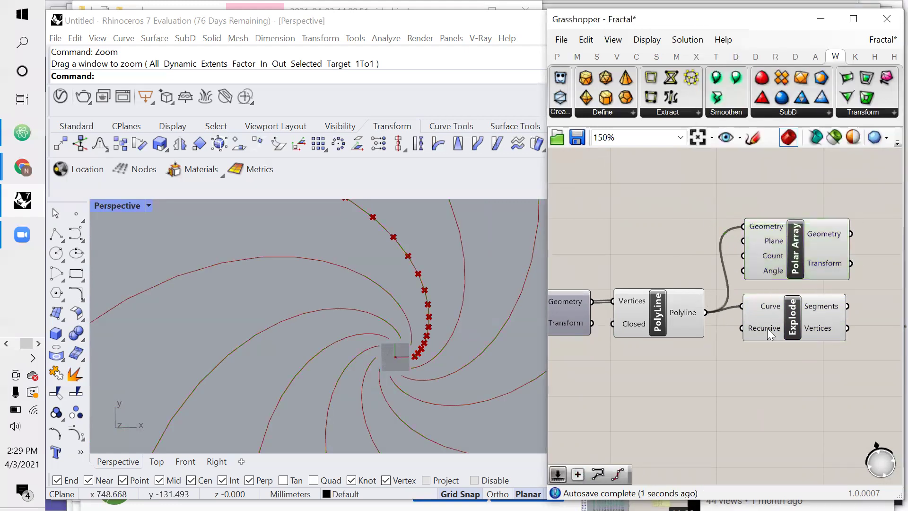
pyautogui.scroll(1, 771, 333)
pyautogui.moveTo(787, 330); pyautogui.dragTo(843, 328)
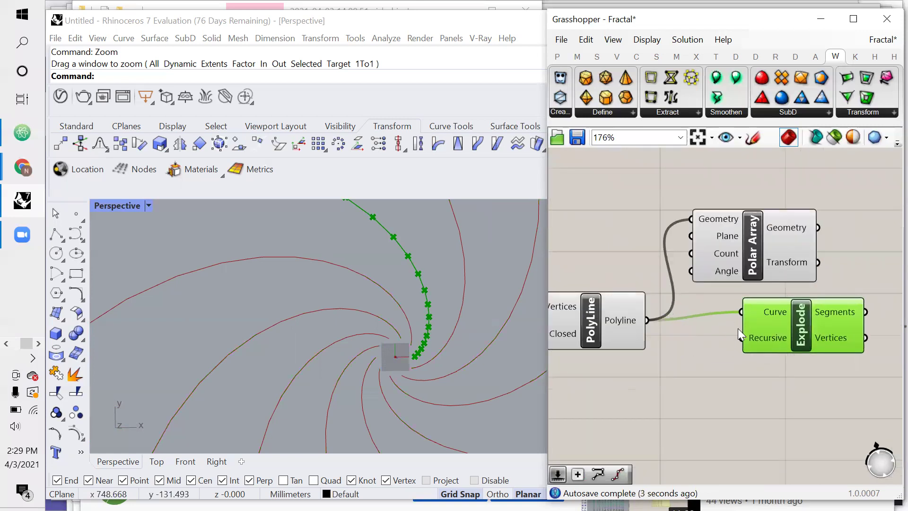
pyautogui.moveTo(818, 228); pyautogui.dragTo(741, 312)
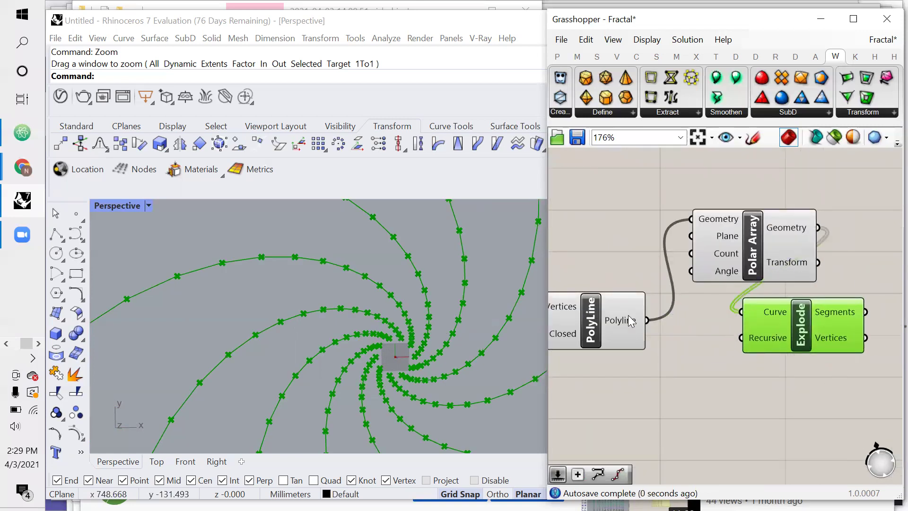
pyautogui.scroll(-2, 271, 352)
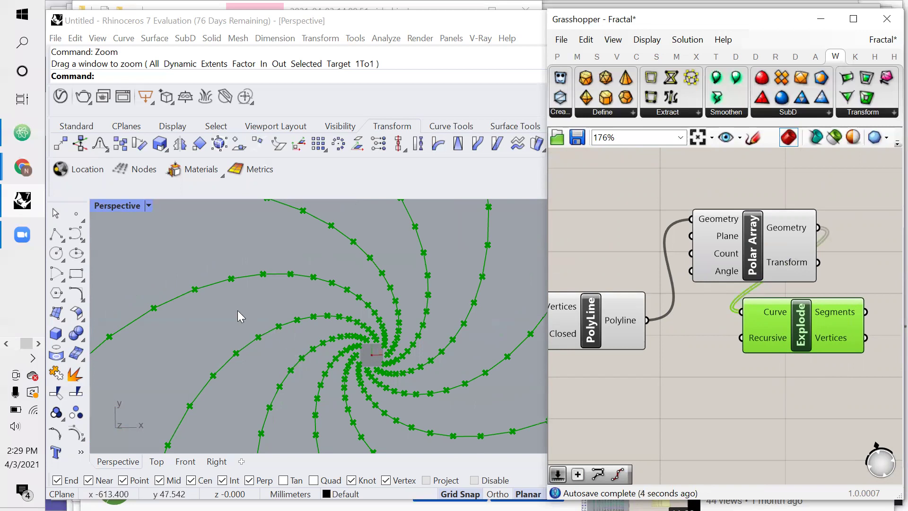
# - Move the Explode component further right to tidy the canvas layout
pyautogui.click(716, 379)
pyautogui.scroll(-3, 698, 369)
pyautogui.click(737, 338)
pyautogui.scroll(3, 738, 338)
pyautogui.moveTo(676, 331); pyautogui.dragTo(781, 335)
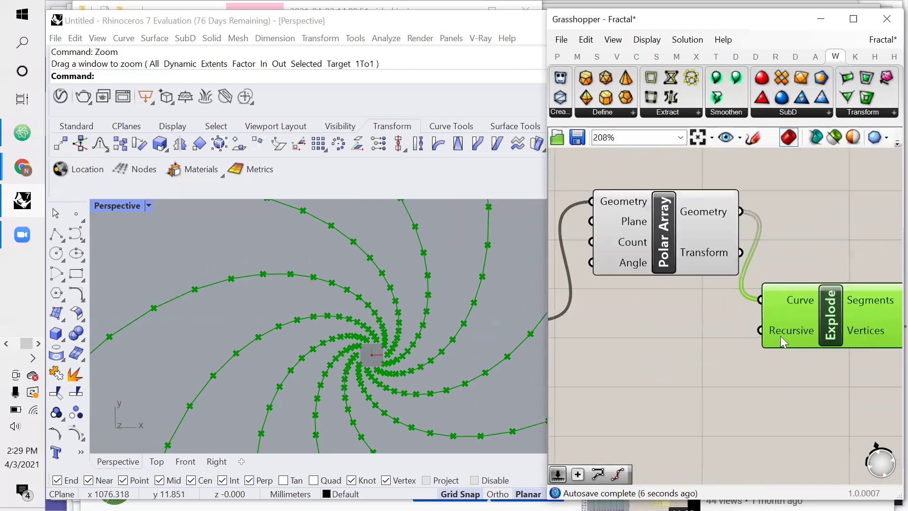
pyautogui.scroll(-3, 674, 349)
pyautogui.scroll(4, 754, 220)
pyautogui.click(754, 220)
pyautogui.scroll(-5, 325, 326)
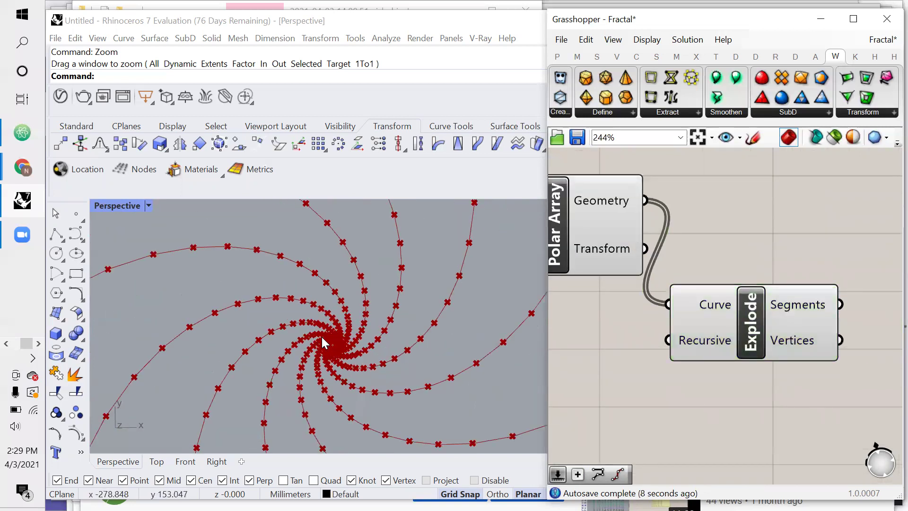
pyautogui.scroll(-8, 325, 336)
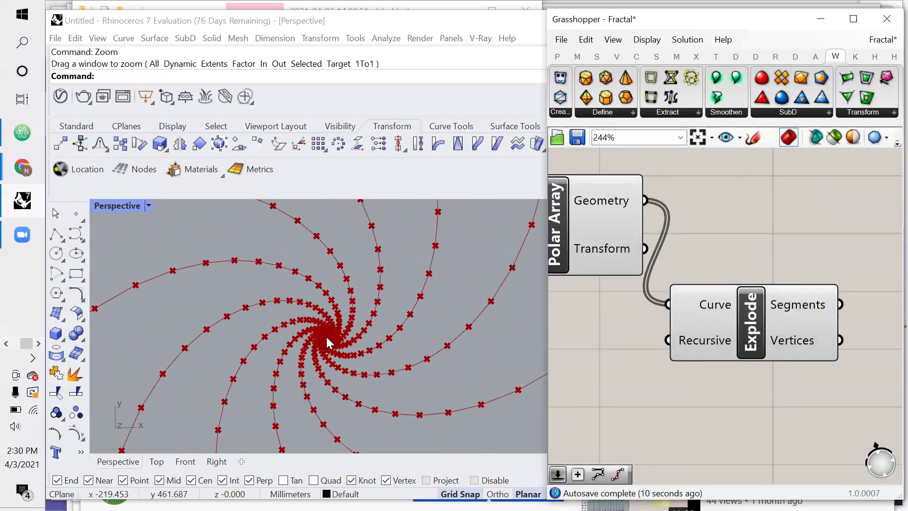
pyautogui.scroll(-2, 326, 339)
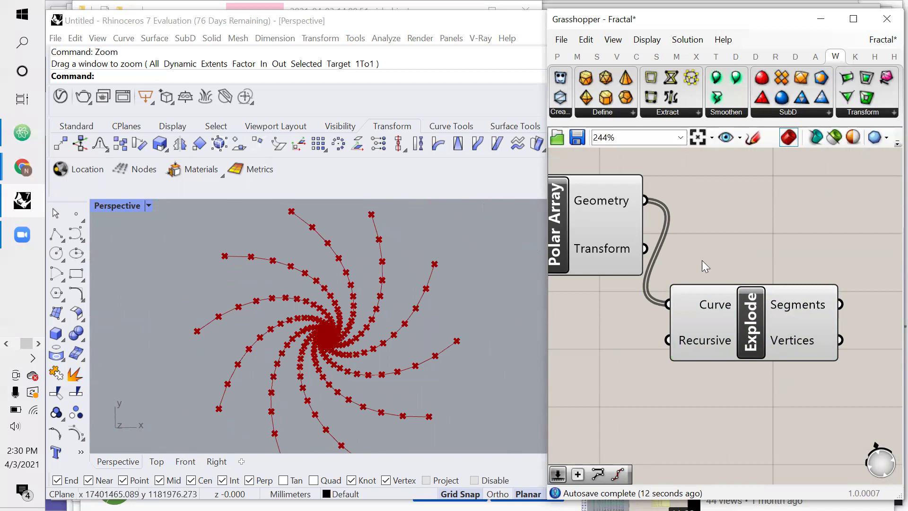
pyautogui.scroll(-2, 666, 268)
pyautogui.scroll(2, 802, 273)
# - Place a List Item component with Explode's segments wired into its List input
pyautogui.doubleClick(805, 268)
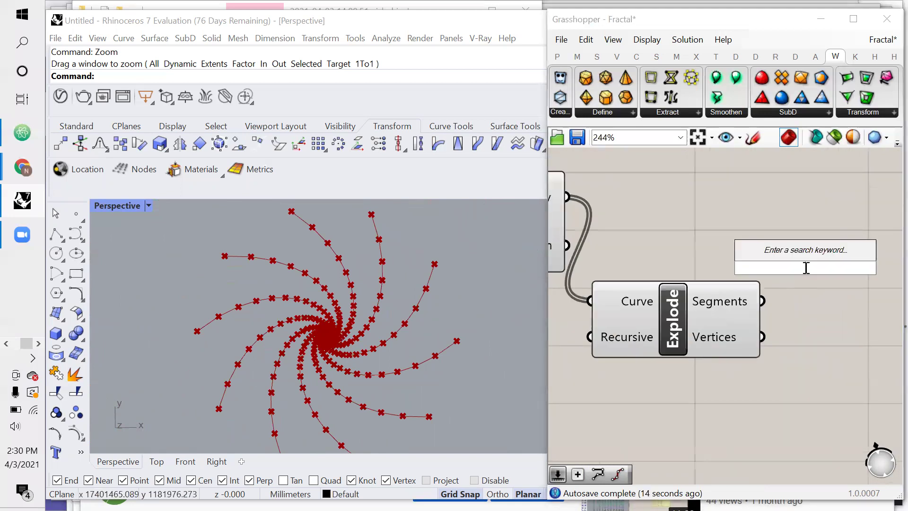
pyautogui.write('list l')
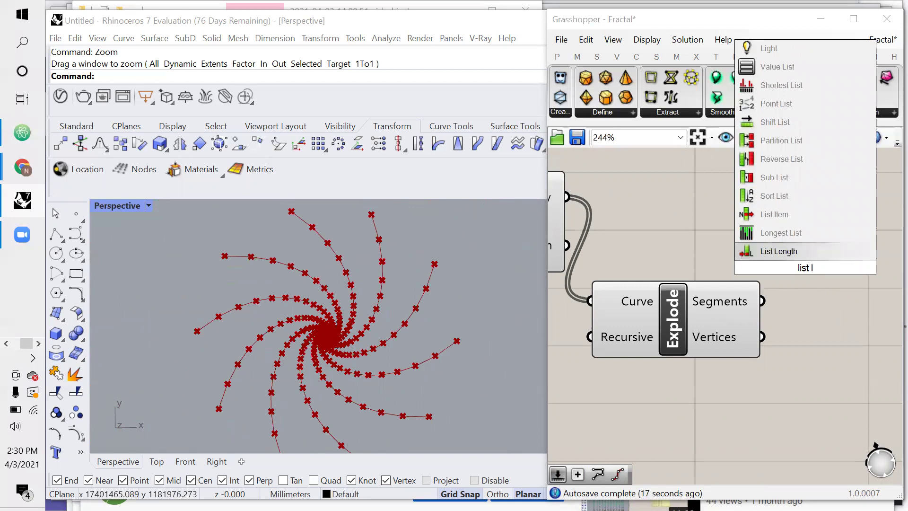
pyautogui.press('BackSpace')
pyautogui.write('ite')
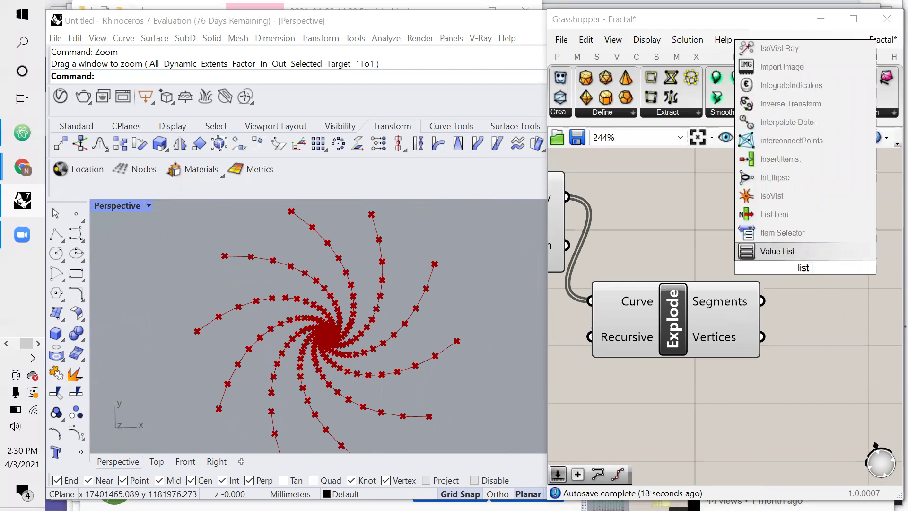
pyautogui.click(798, 251)
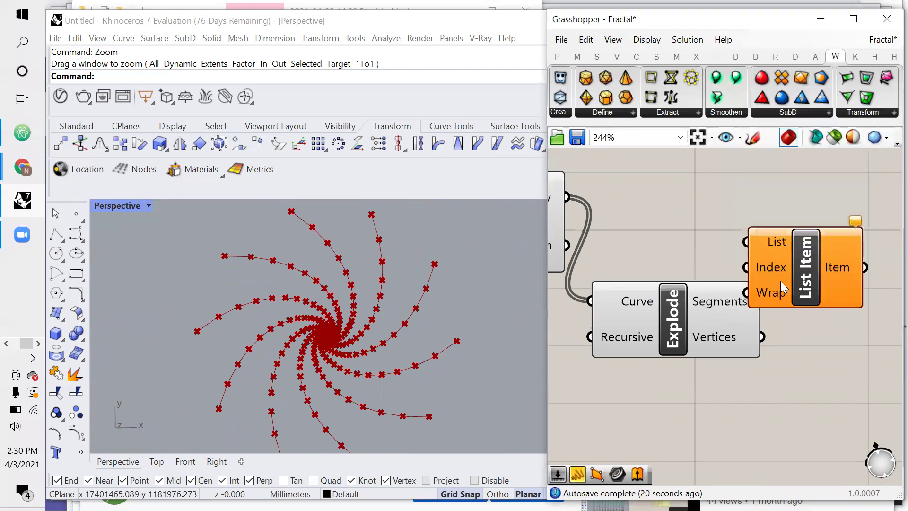
pyautogui.moveTo(772, 271)
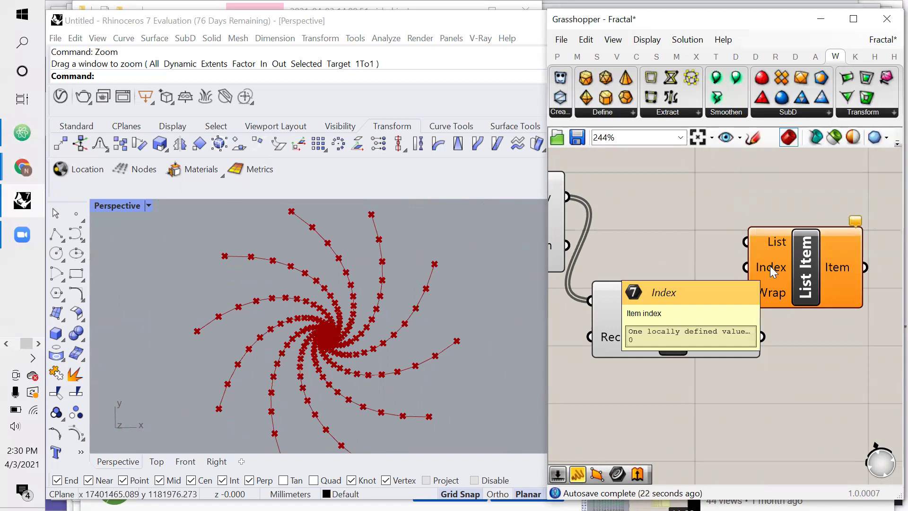
pyautogui.moveTo(772, 271); pyautogui.dragTo(836, 305)
# - Reposition the List Item component up and to the right of Explode
pyautogui.moveTo(762, 301); pyautogui.dragTo(838, 290)
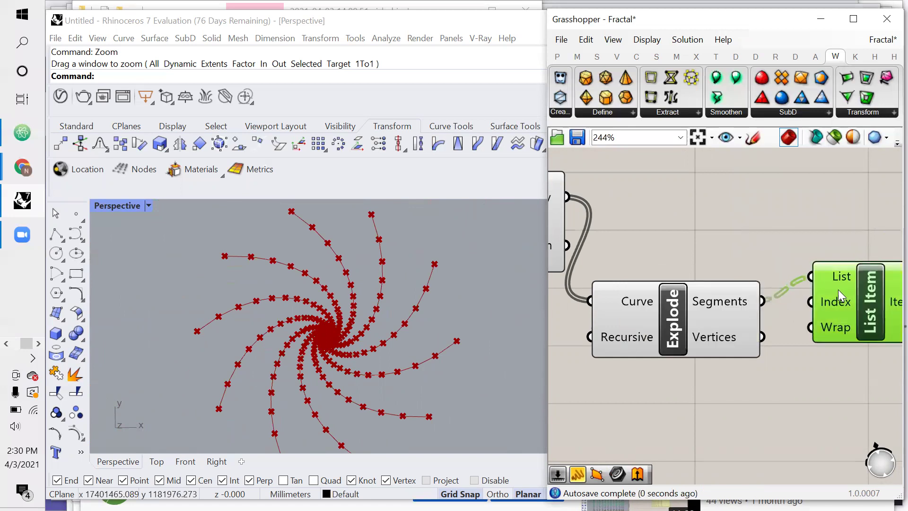
pyautogui.scroll(-3, 686, 238)
pyautogui.scroll(4, 823, 282)
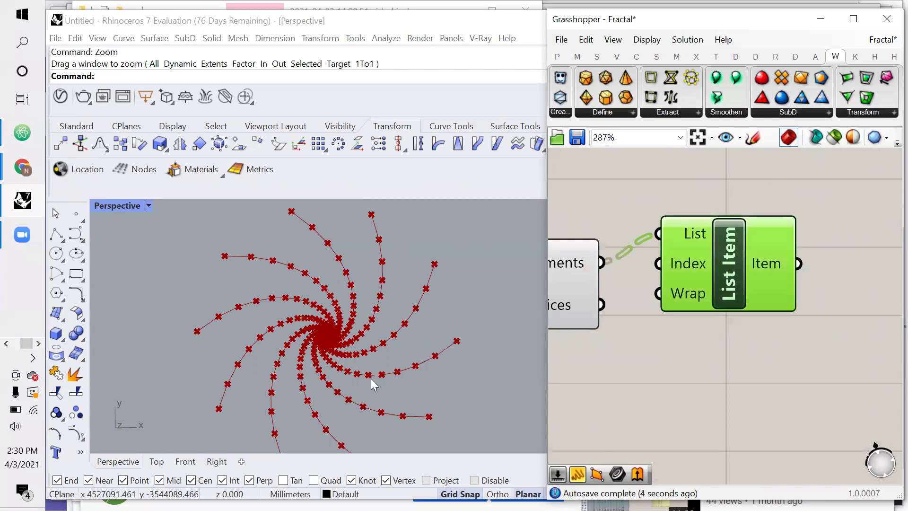
pyautogui.scroll(4, 338, 331)
pyautogui.scroll(-5, 347, 330)
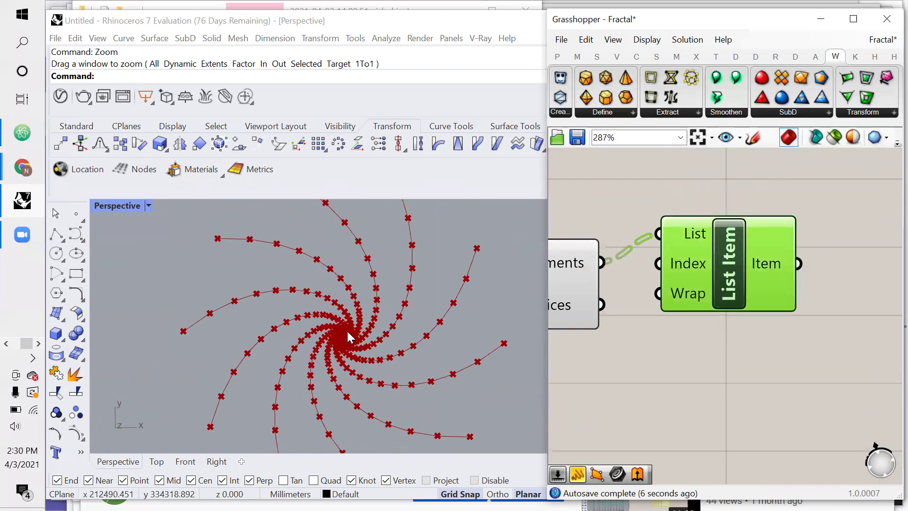
pyautogui.moveTo(724, 258); pyautogui.dragTo(842, 247)
pyautogui.click(733, 273)
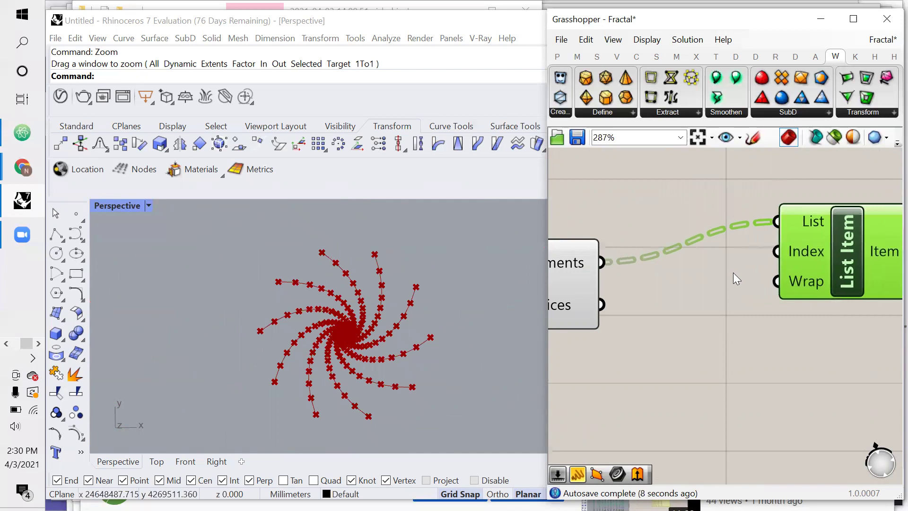
pyautogui.doubleClick(681, 285)
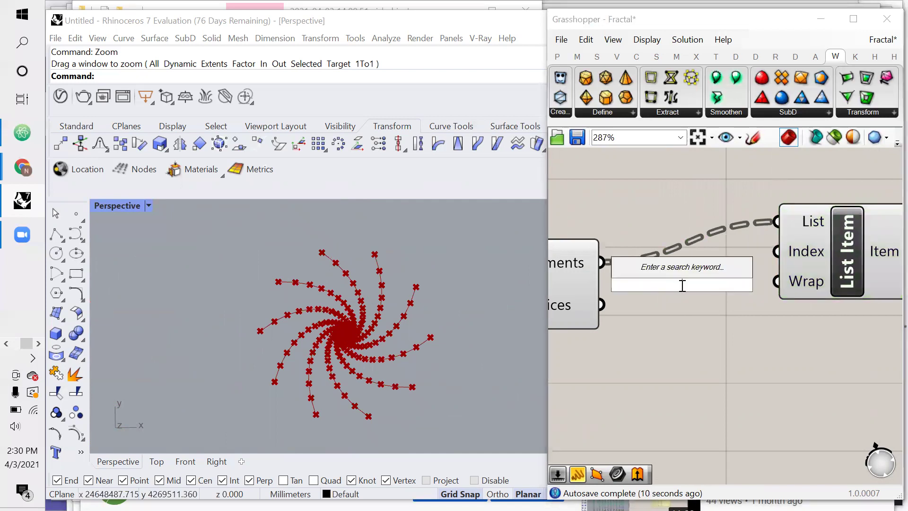
# - Insert Flip Matrix between Explode's segments and List Item's List input
pyautogui.write('flip')
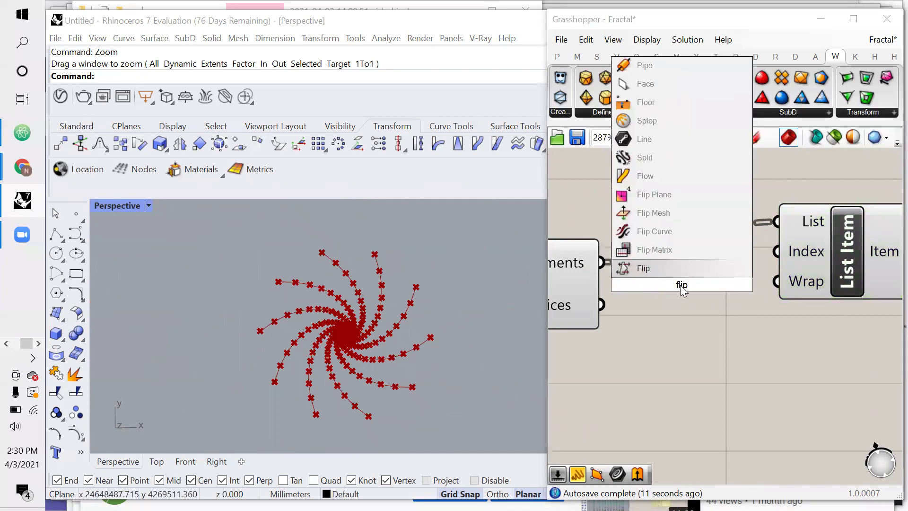
pyautogui.click(657, 250)
pyautogui.moveTo(601, 262); pyautogui.dragTo(615, 293)
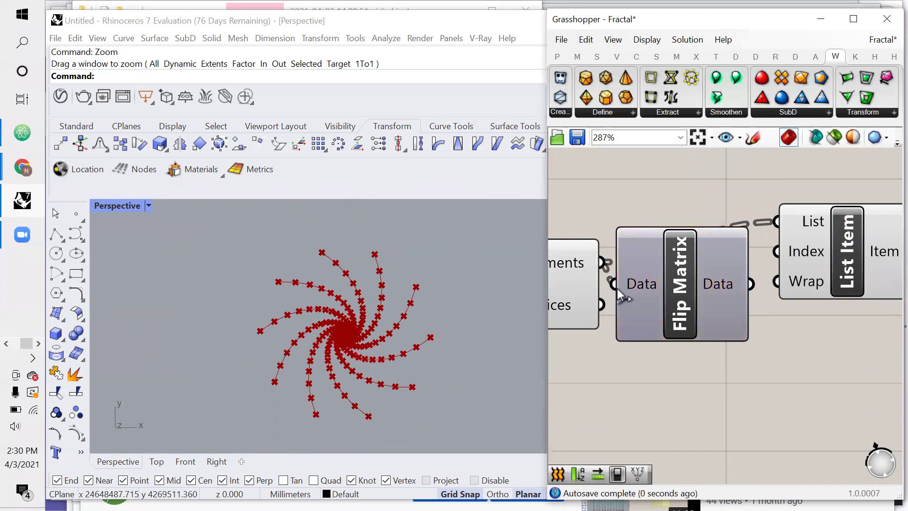
pyautogui.scroll(-2, 627, 286)
pyautogui.moveTo(710, 286); pyautogui.dragTo(731, 240)
pyautogui.moveTo(678, 277); pyautogui.dragTo(688, 244)
# - Move List Item, check its highlighted segments in Rhino, and start a 'shi' component search
pyautogui.click(802, 268)
pyautogui.moveTo(793, 272); pyautogui.dragTo(821, 284)
pyautogui.scroll(2, 358, 346)
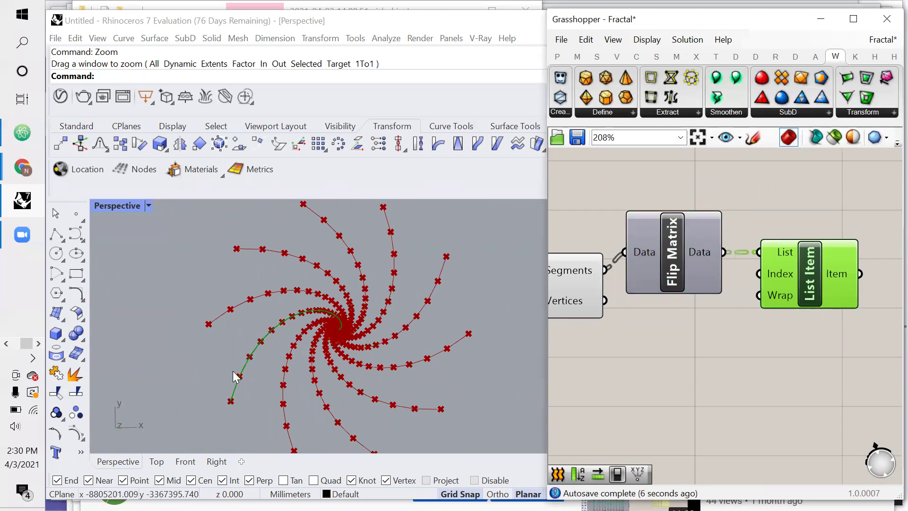
pyautogui.keyDown('shift'); pyautogui.moveTo(231, 309); pyautogui.dragTo(237, 268, button='right'); pyautogui.keyUp('shift')
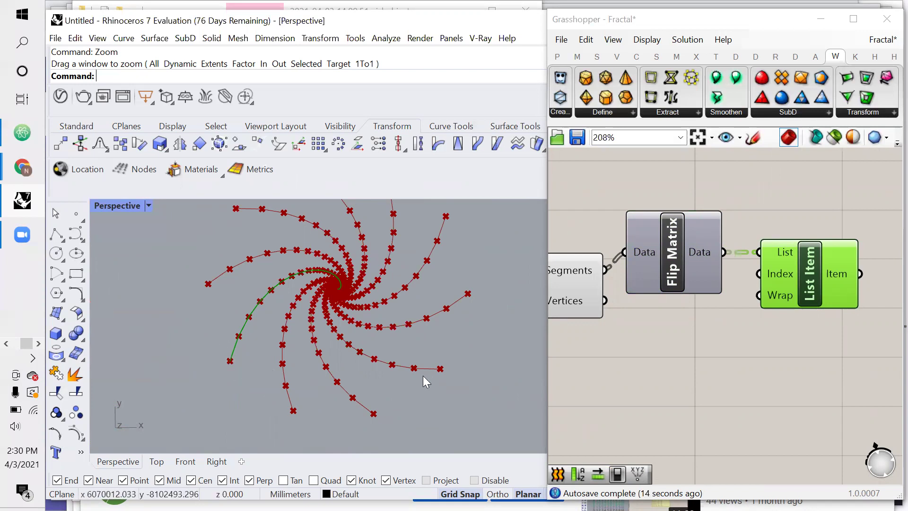
pyautogui.click(717, 358)
pyautogui.scroll(-2, 735, 312)
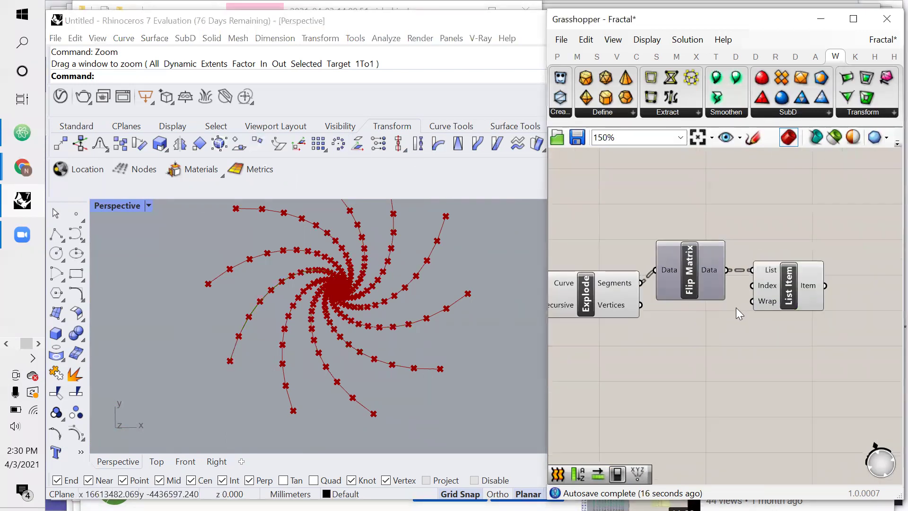
pyautogui.doubleClick(812, 222)
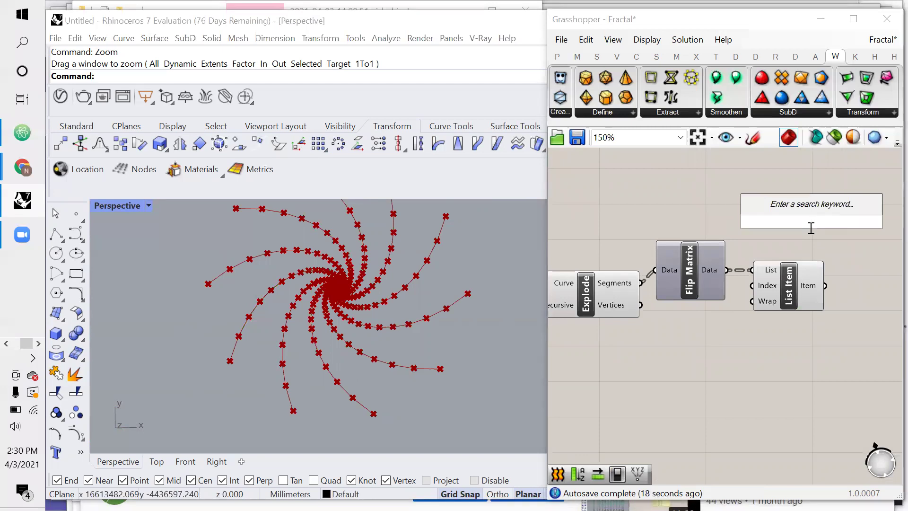
pyautogui.write('shi')
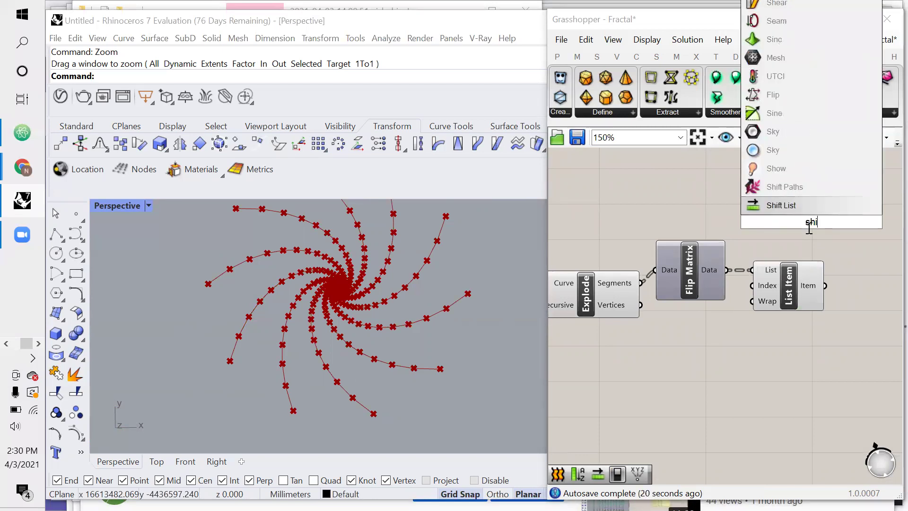
# - Replace List Item with a Shift List fed by the Flip Matrix output
pyautogui.click(804, 208)
pyautogui.moveTo(790, 286); pyautogui.dragTo(822, 351)
pyautogui.moveTo(727, 270); pyautogui.dragTo(801, 331)
pyautogui.press('Delete')
# - Add a Line parameter fed by Flip Matrix, set to Graft and Simplify
pyautogui.doubleClick(807, 255)
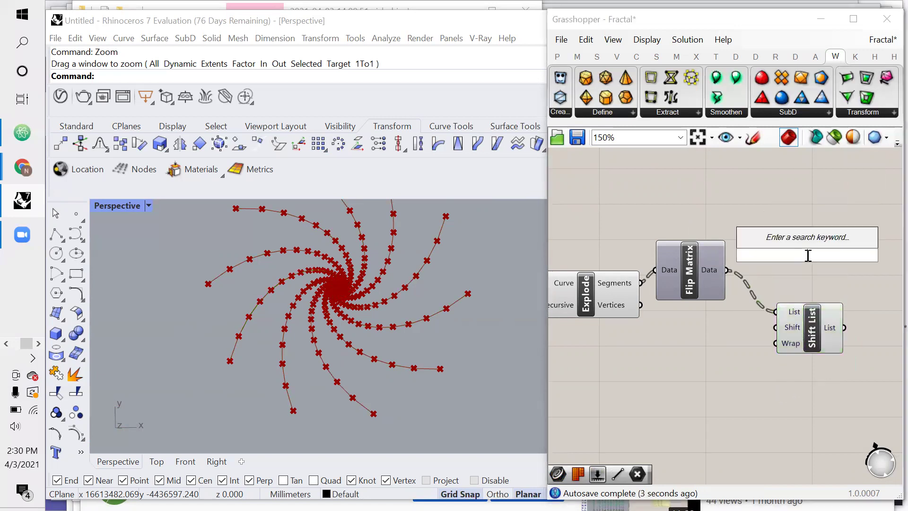
pyautogui.write('line')
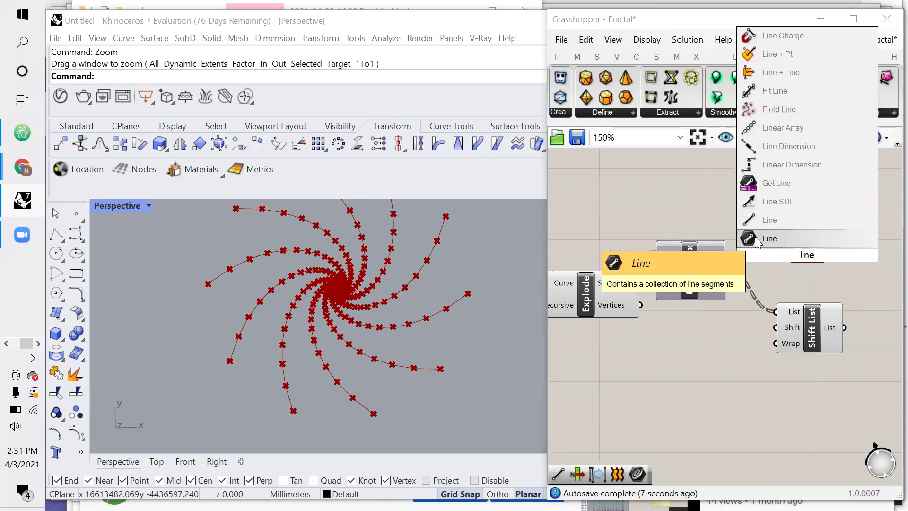
pyautogui.press('Return')
pyautogui.scroll(-3, 760, 253)
pyautogui.scroll(3, 760, 254)
pyautogui.moveTo(692, 265); pyautogui.dragTo(753, 235)
pyautogui.rightClick(773, 234)
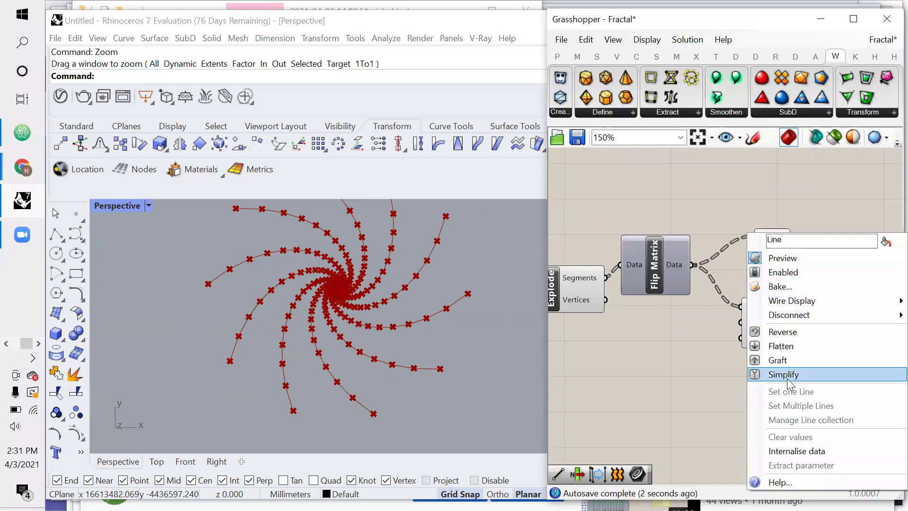
pyautogui.click(778, 360)
pyautogui.rightClick(770, 239)
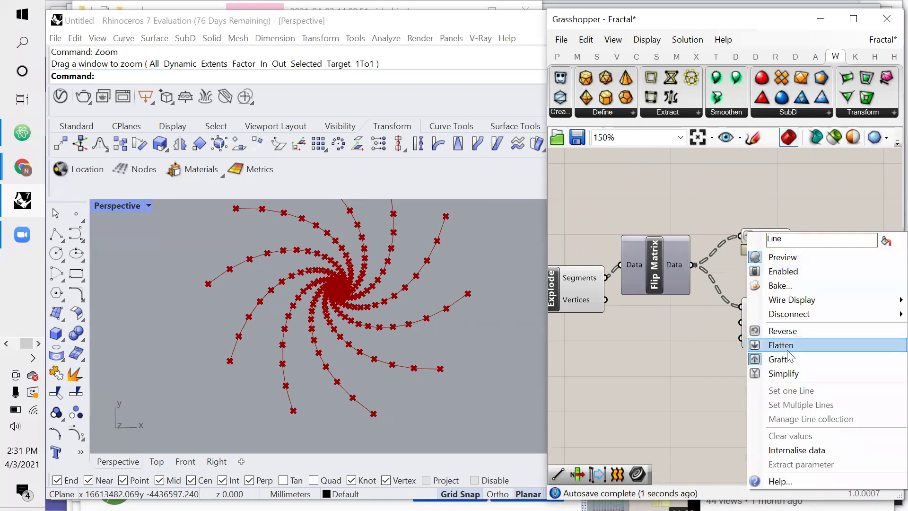
pyautogui.click(780, 371)
# - Set Shift List's output to Graft and Simplify
pyautogui.scroll(2, 795, 350)
pyautogui.scroll(1, 794, 349)
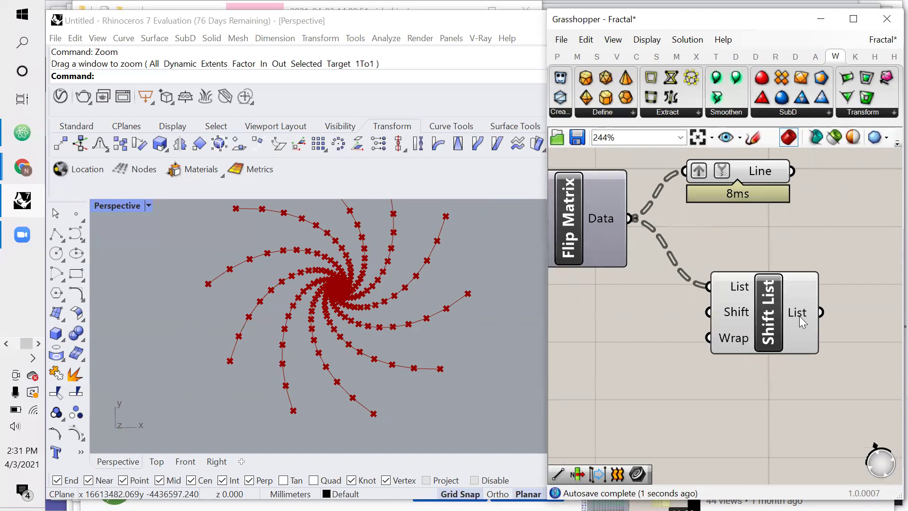
pyautogui.rightClick(793, 313)
pyautogui.click(823, 379)
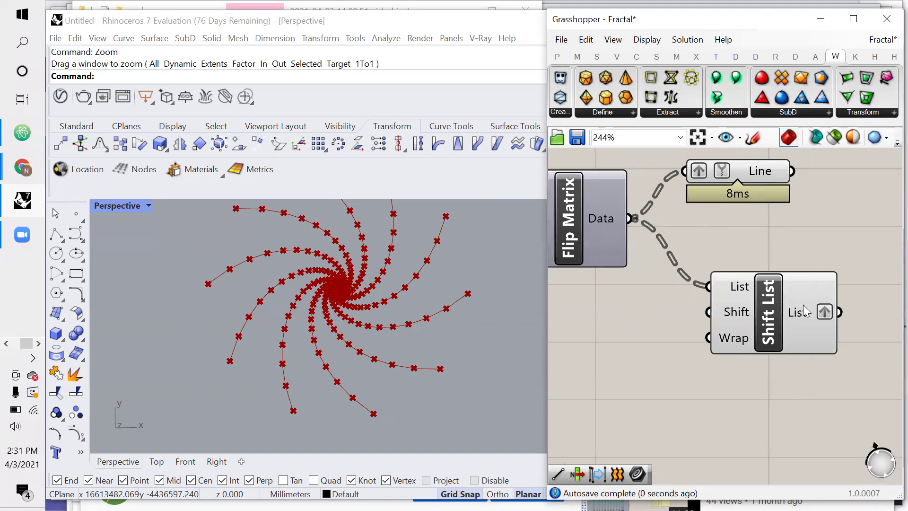
pyautogui.rightClick(805, 311)
pyautogui.click(807, 383)
# - Add a second Line parameter collecting the first Line and the shifted segments
pyautogui.scroll(-2, 807, 383)
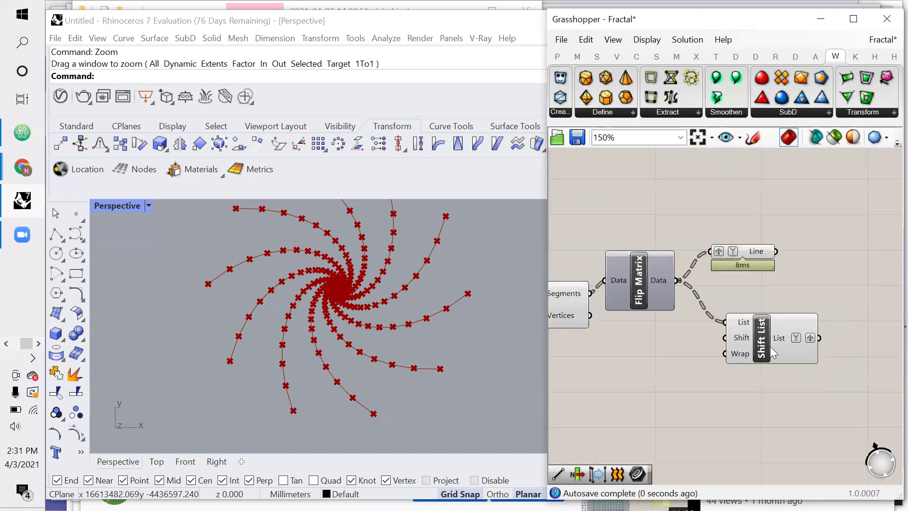
pyautogui.doubleClick(846, 285)
pyautogui.write('line')
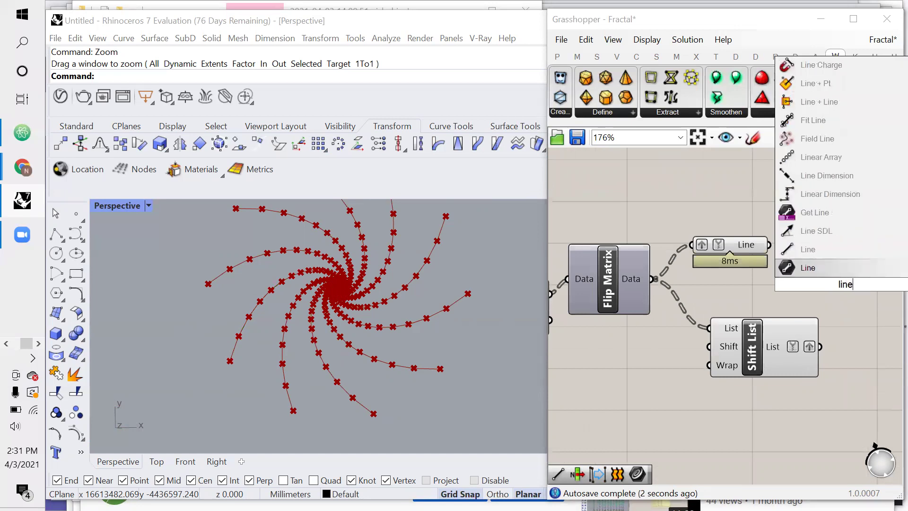
pyautogui.press('Return')
pyautogui.scroll(-2, 759, 280)
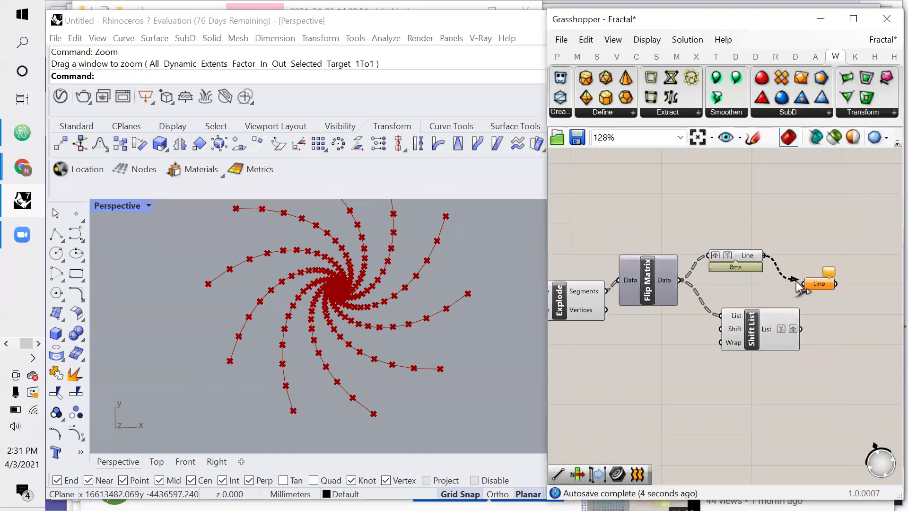
pyautogui.moveTo(796, 281); pyautogui.dragTo(801, 284)
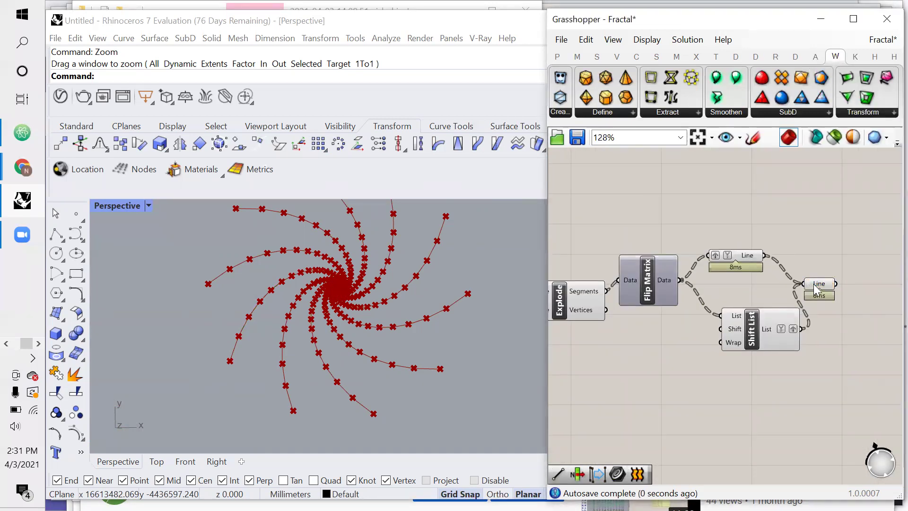
pyautogui.scroll(3, 818, 285)
pyautogui.moveTo(821, 284)
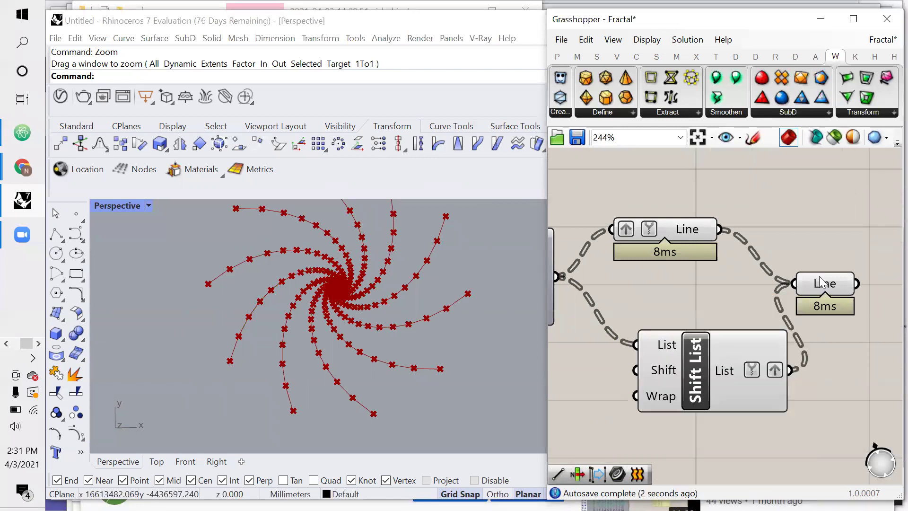
# - Add a Loft component lofting the combined Line curves into surfaces
pyautogui.doubleClick(831, 253)
pyautogui.write('loft')
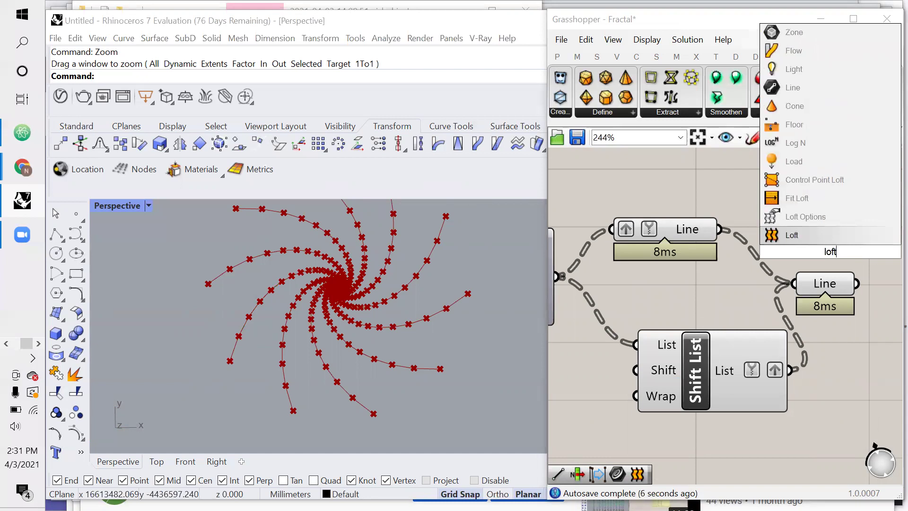
pyautogui.press('Return')
pyautogui.scroll(-3, 851, 254)
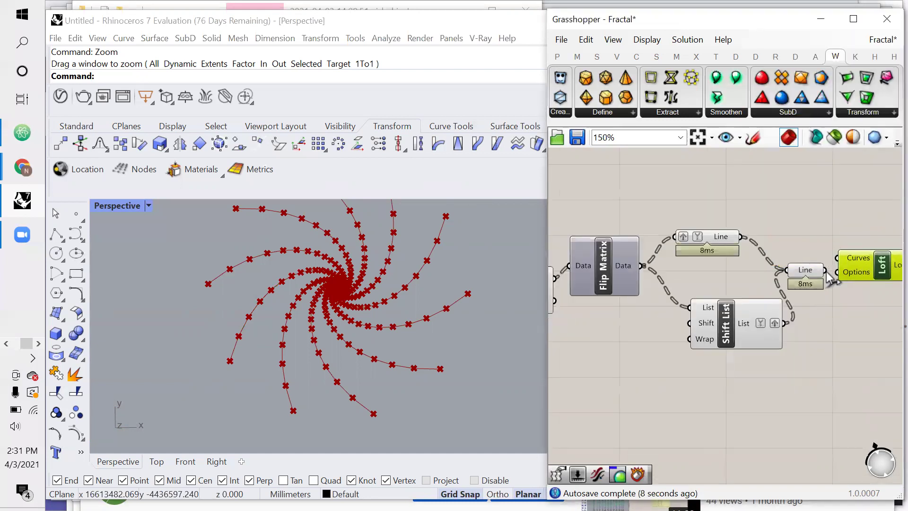
pyautogui.moveTo(837, 261); pyautogui.dragTo(836, 257)
pyautogui.click(786, 216)
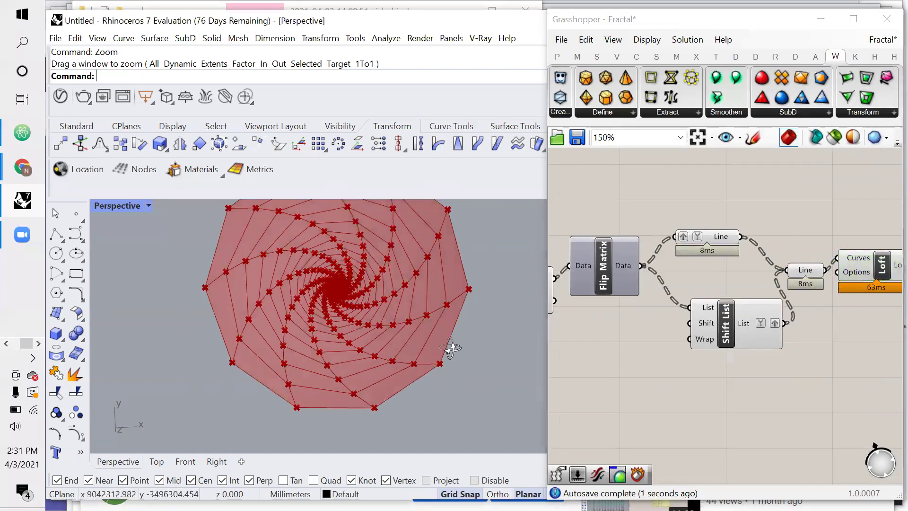
# - Turn Preview Off for Flip Matrix, Shift List and both Line parameters
pyautogui.scroll(4, 333, 246)
pyautogui.scroll(-4, 357, 304)
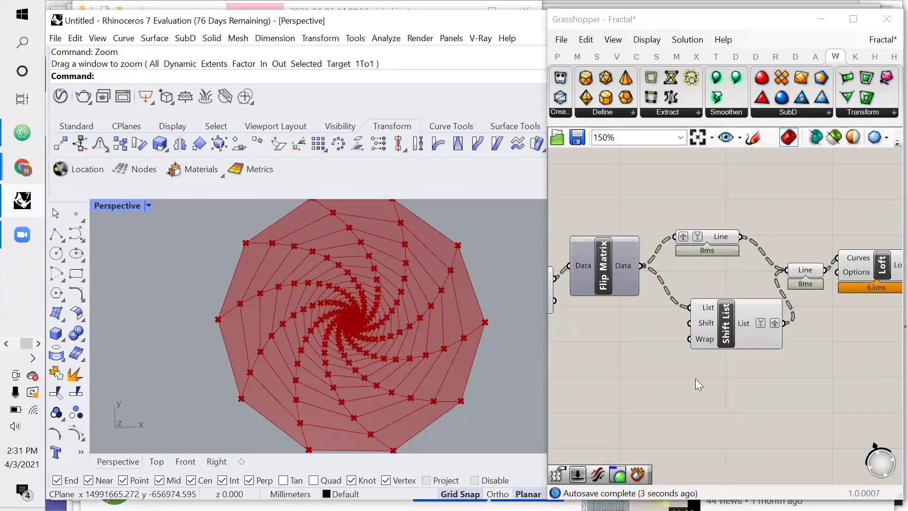
pyautogui.moveTo(811, 203); pyautogui.dragTo(601, 366)
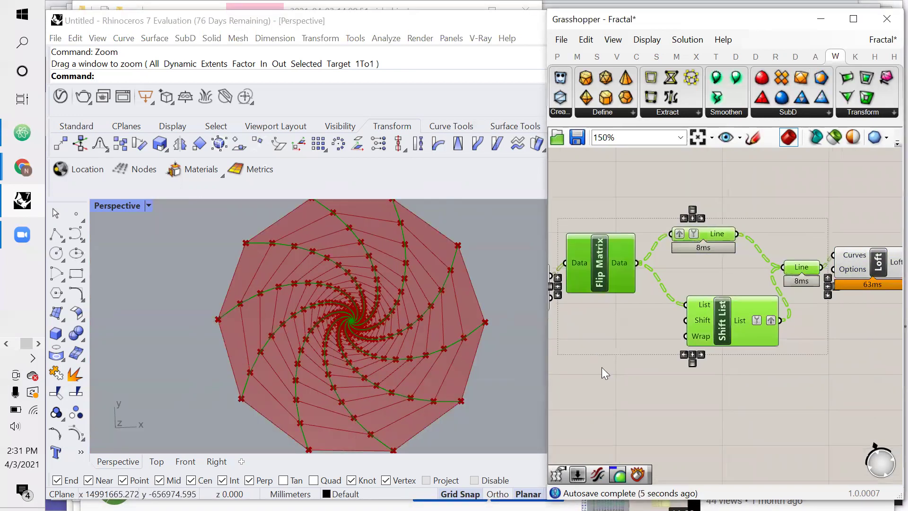
pyautogui.rightClick(628, 346)
pyautogui.click(653, 334)
pyautogui.scroll(-3, 750, 326)
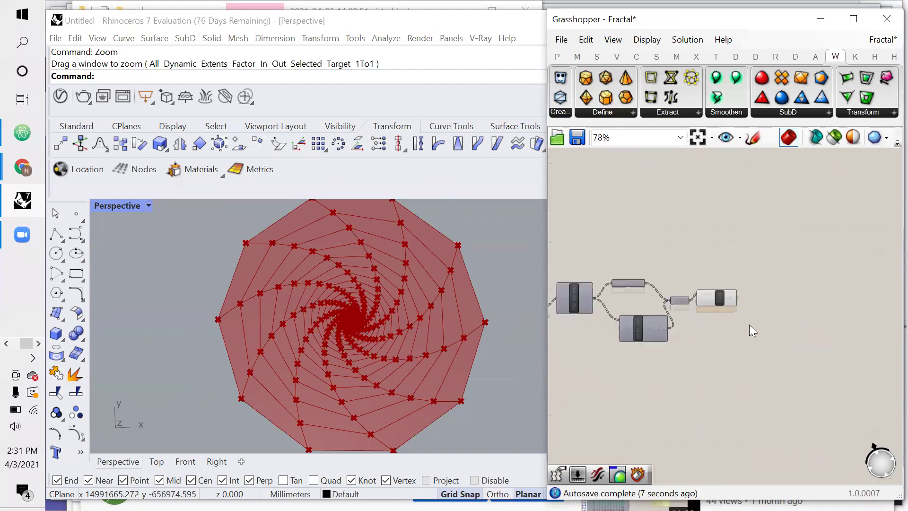
# - Place a Custom Preview with Loft's surfaces in its Geometry input
pyautogui.scroll(3, 751, 327)
pyautogui.doubleClick(769, 269)
pyautogui.write('custom')
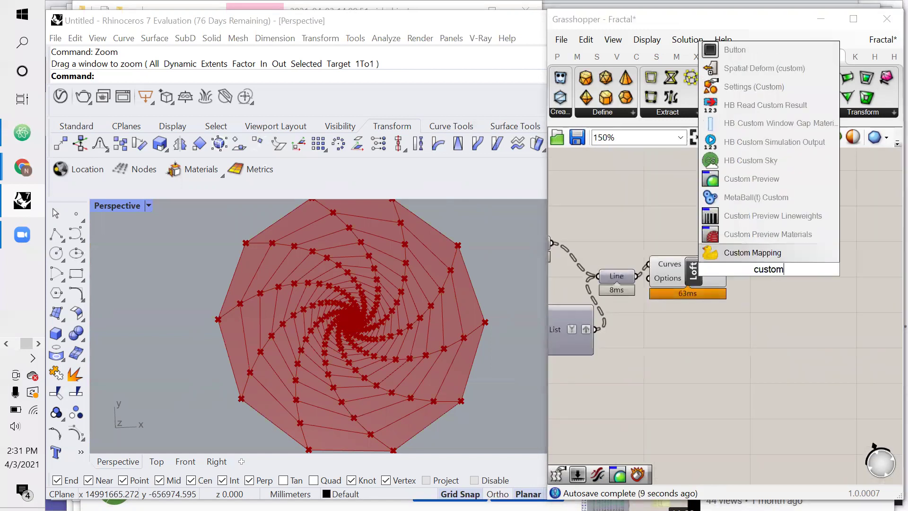
pyautogui.click(757, 179)
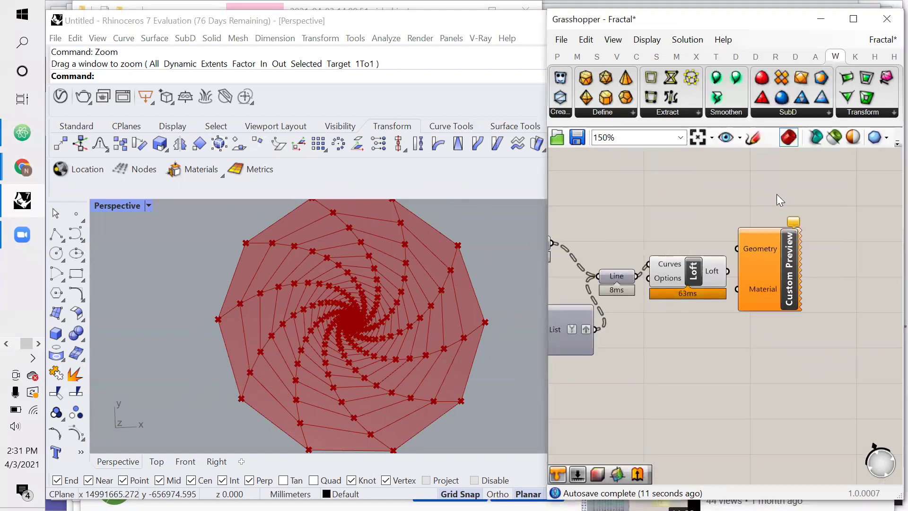
pyautogui.moveTo(781, 279); pyautogui.dragTo(772, 274)
pyautogui.moveTo(785, 279); pyautogui.dragTo(853, 270)
# - Flatten Loft's output into a single list of 700 surfaces
pyautogui.moveTo(718, 278)
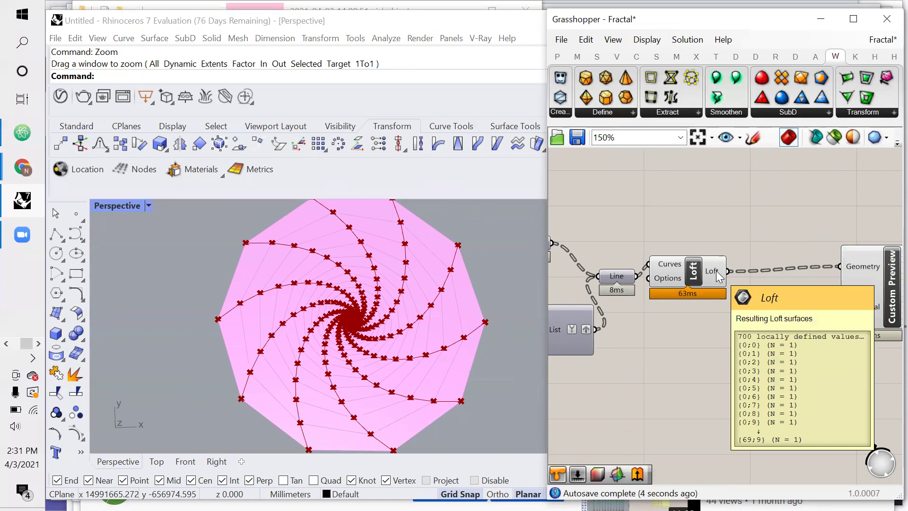
pyautogui.scroll(3, 716, 270)
pyautogui.rightClick(715, 271)
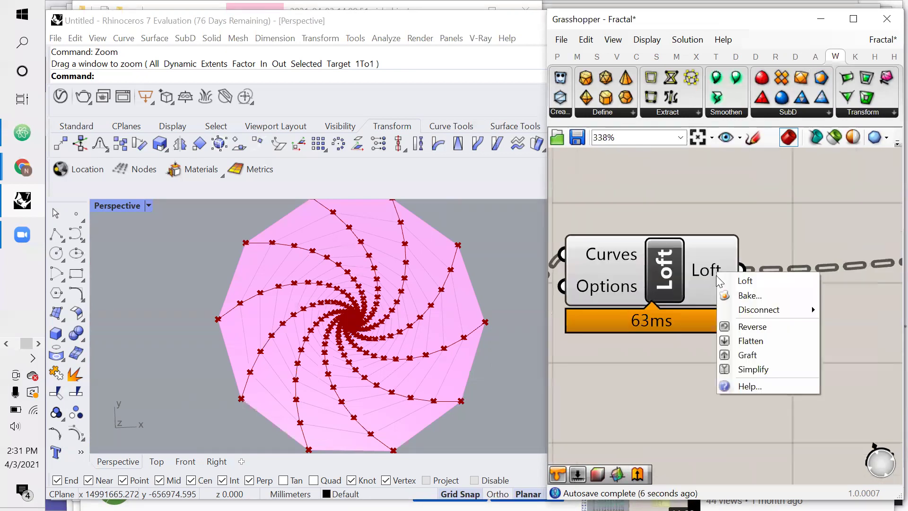
pyautogui.click(730, 341)
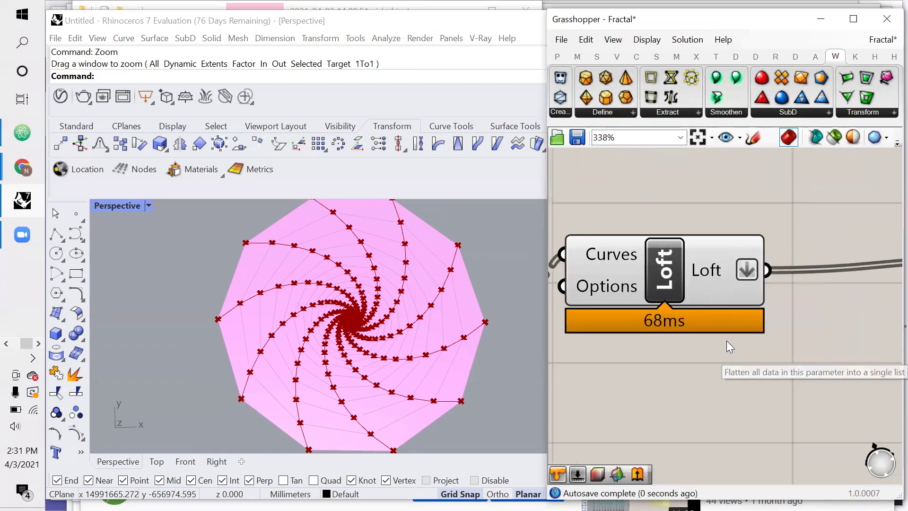
pyautogui.scroll(-3, 620, 301)
pyautogui.scroll(2, 657, 285)
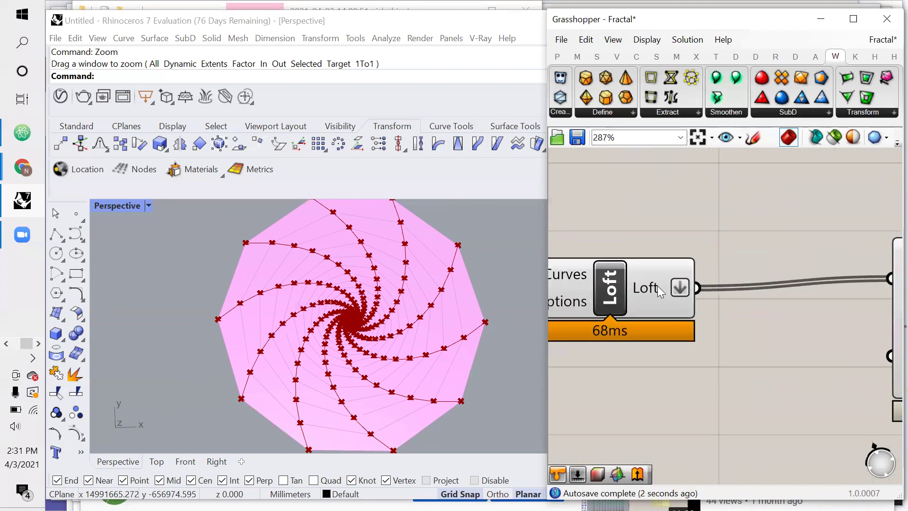
pyautogui.moveTo(657, 286)
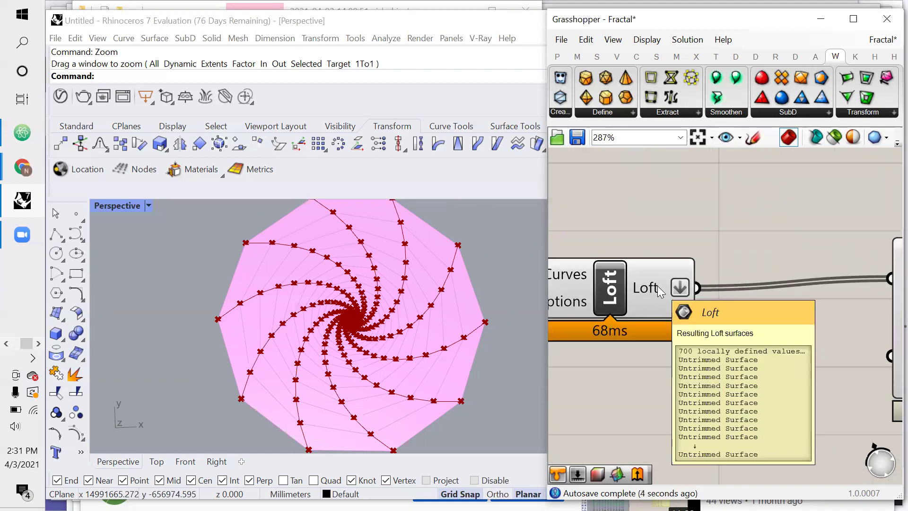
pyautogui.scroll(-4, 657, 285)
# - Reposition the Custom Preview component up and to the right
pyautogui.moveTo(782, 297); pyautogui.dragTo(822, 291)
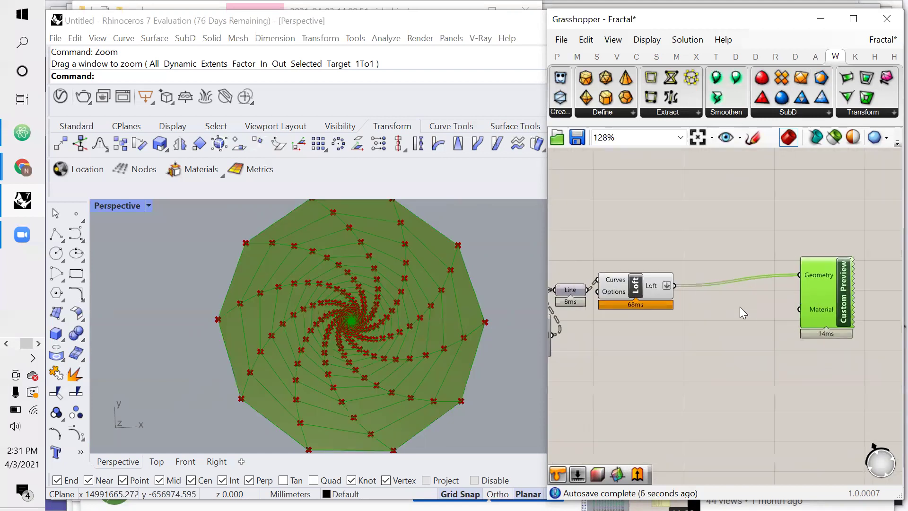
pyautogui.doubleClick(739, 306)
pyautogui.click(853, 425)
pyautogui.moveTo(853, 424); pyautogui.dragTo(802, 384)
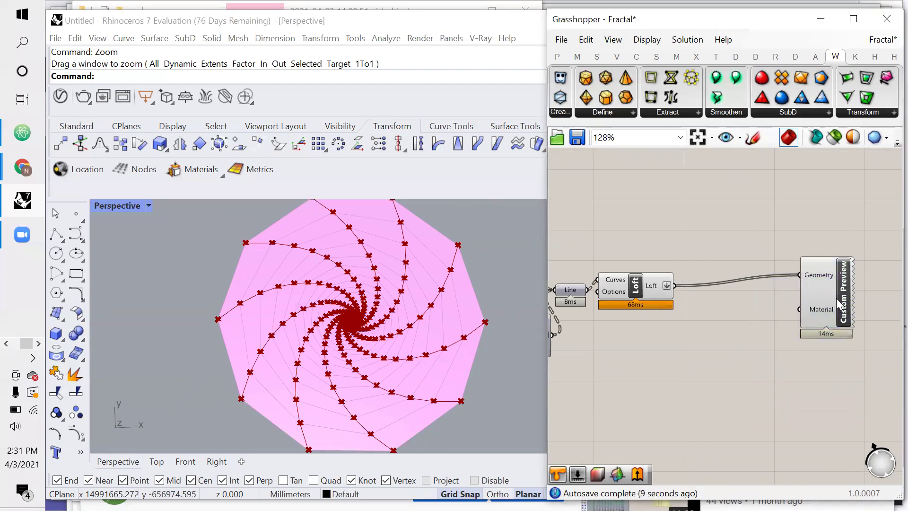
# - Add a List Length component counting the lofted surfaces
pyautogui.moveTo(818, 303); pyautogui.dragTo(844, 307)
pyautogui.doubleClick(763, 319)
pyautogui.write('list leng')
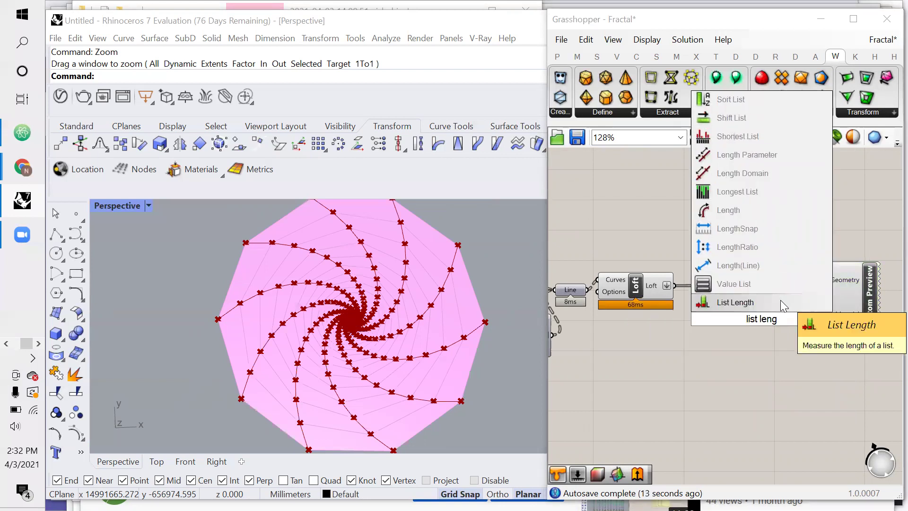
pyautogui.click(780, 300)
pyautogui.moveTo(718, 312); pyautogui.dragTo(720, 314)
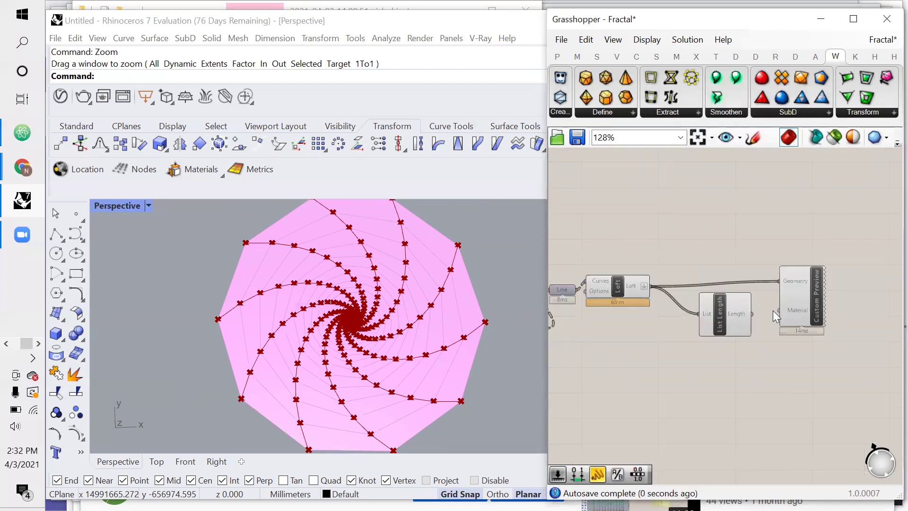
pyautogui.scroll(-3, 710, 308)
# - Wire a Colour HSL component into Custom Preview's Material, turning the spiral red
pyautogui.doubleClick(710, 306)
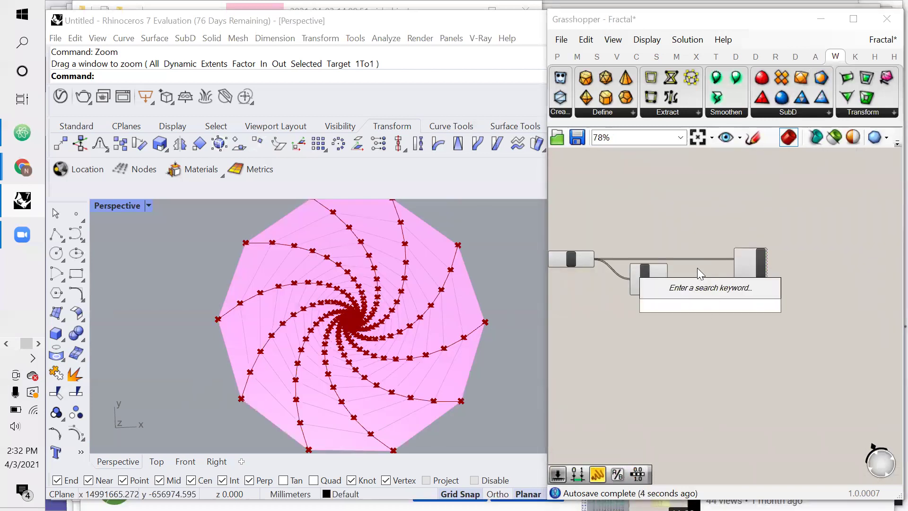
pyautogui.write('colour hs')
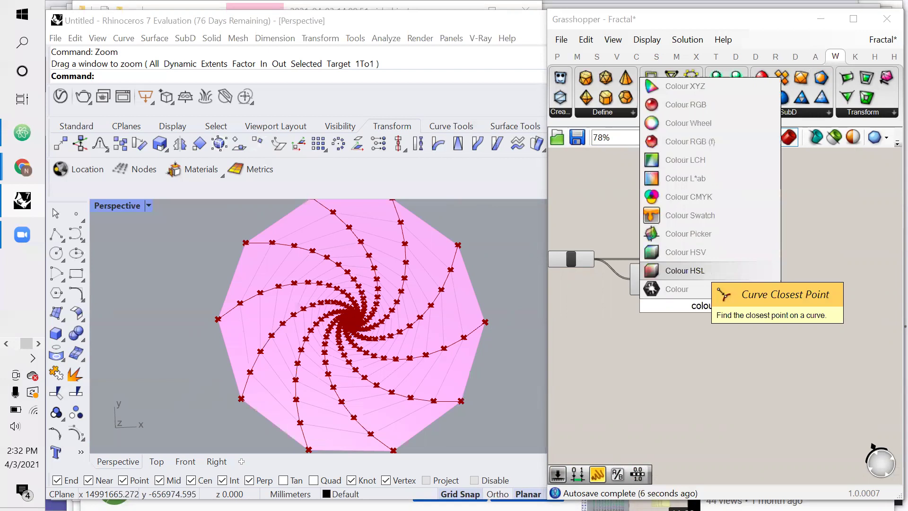
pyautogui.click(712, 271)
pyautogui.scroll(4, 743, 269)
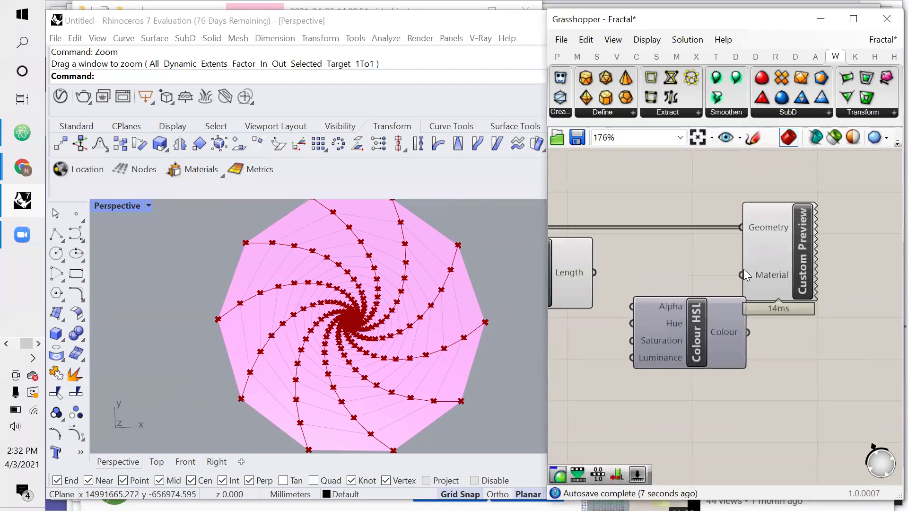
pyautogui.click(788, 274)
pyautogui.scroll(-5, 690, 278)
pyautogui.scroll(5, 691, 278)
pyautogui.moveTo(747, 316); pyautogui.dragTo(765, 276)
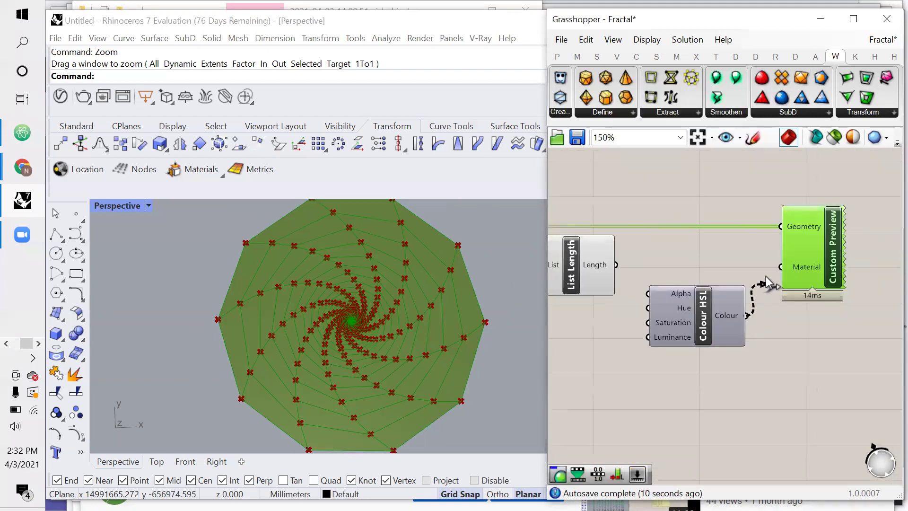
pyautogui.scroll(-5, 717, 314)
pyautogui.scroll(3, 708, 312)
pyautogui.click(708, 312)
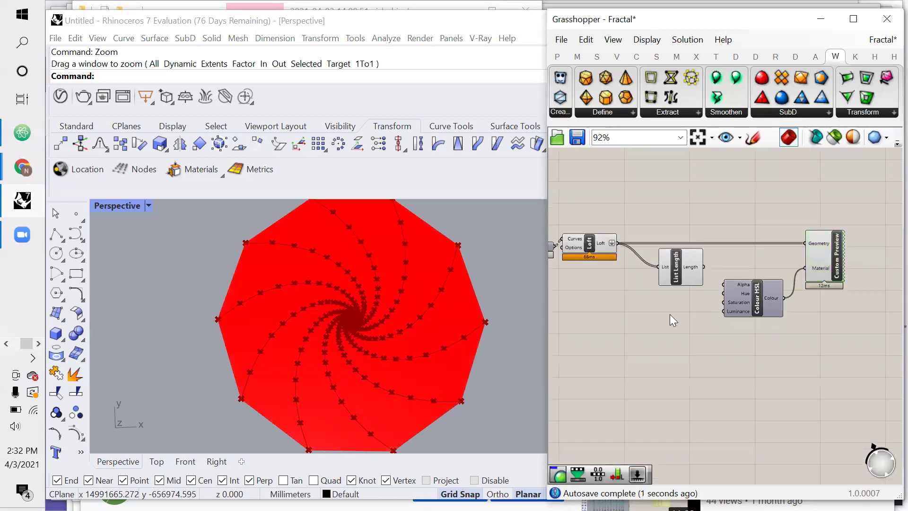
pyautogui.scroll(3, 686, 311)
# - Add a Range component whose Steps come from List Length's surface count
pyautogui.doubleClick(686, 310)
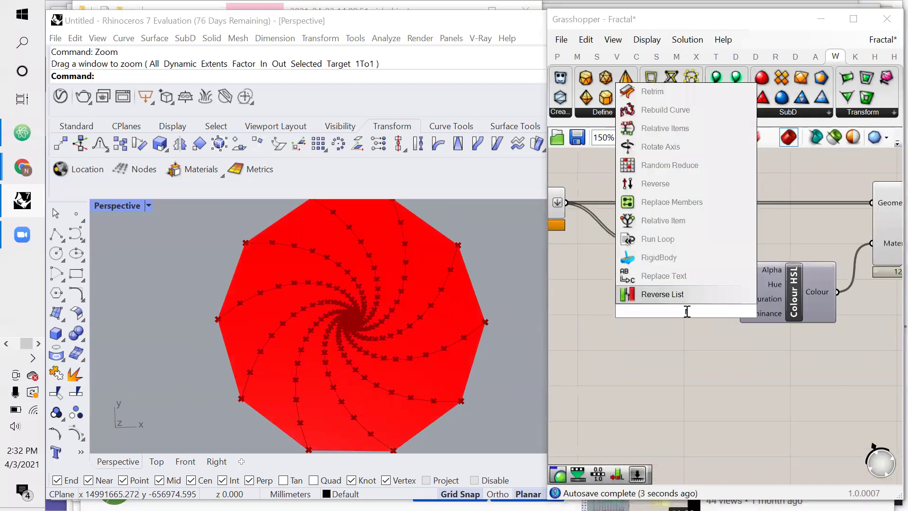
pyautogui.write('rgan')
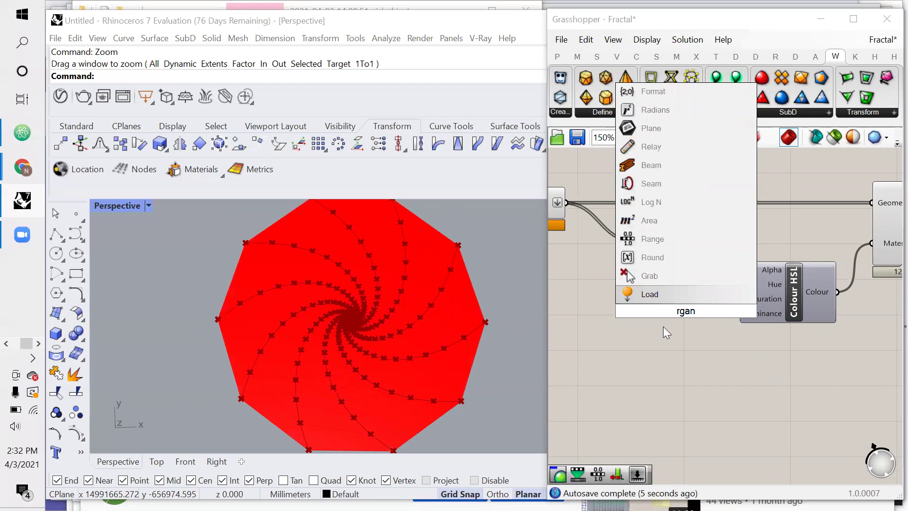
pyautogui.press('BackSpace')
pyautogui.press('BackSpace')
pyautogui.press('BackSpace')
pyautogui.write('ange')
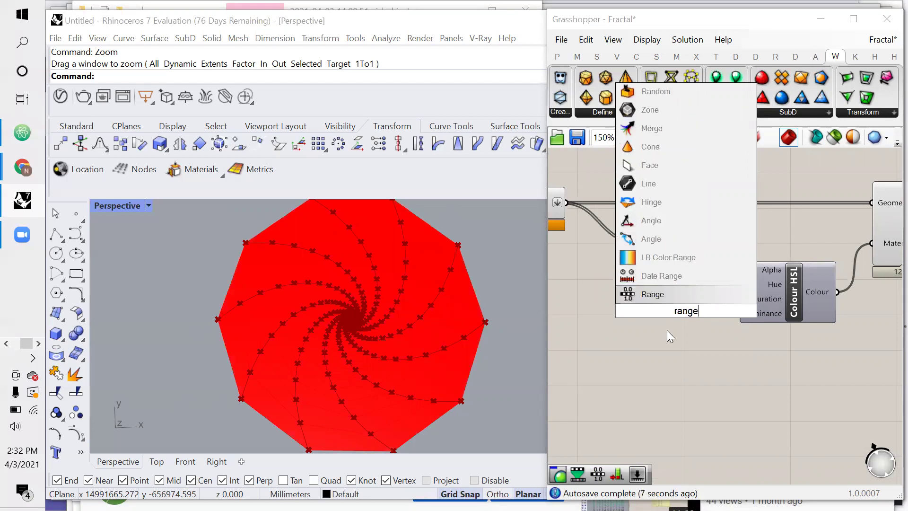
pyautogui.click(633, 295)
pyautogui.click(646, 254)
pyautogui.click(659, 316)
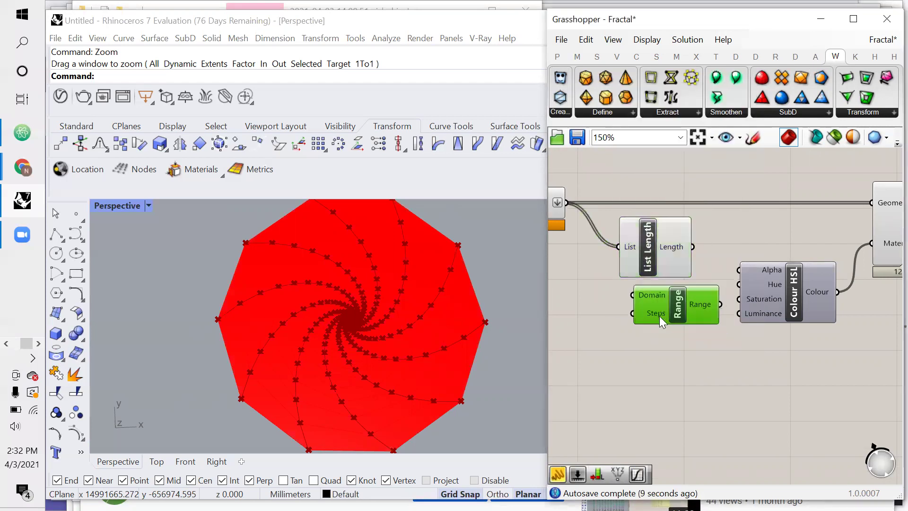
pyautogui.moveTo(692, 247); pyautogui.dragTo(662, 313)
pyautogui.moveTo(708, 258); pyautogui.dragTo(694, 251)
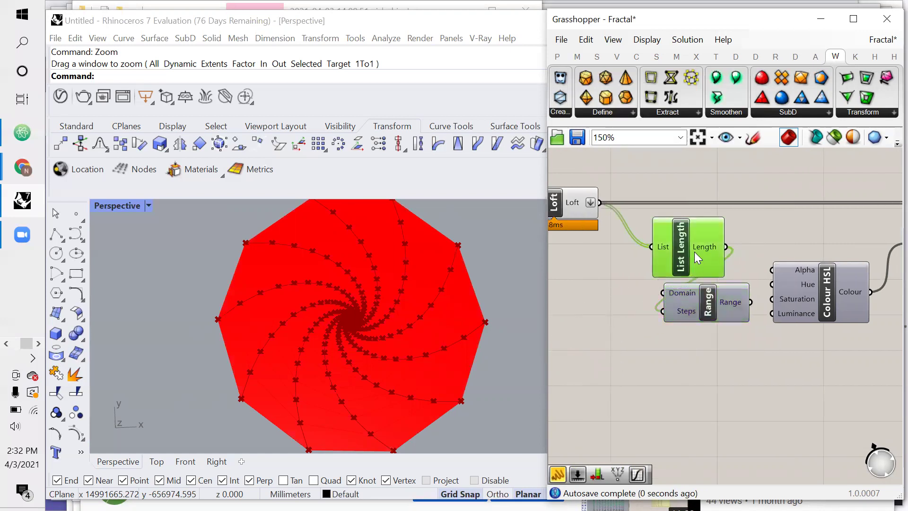
# - Apply the expression x-1 to Range's Steps input
pyautogui.rightClick(688, 306)
pyautogui.moveTo(713, 396)
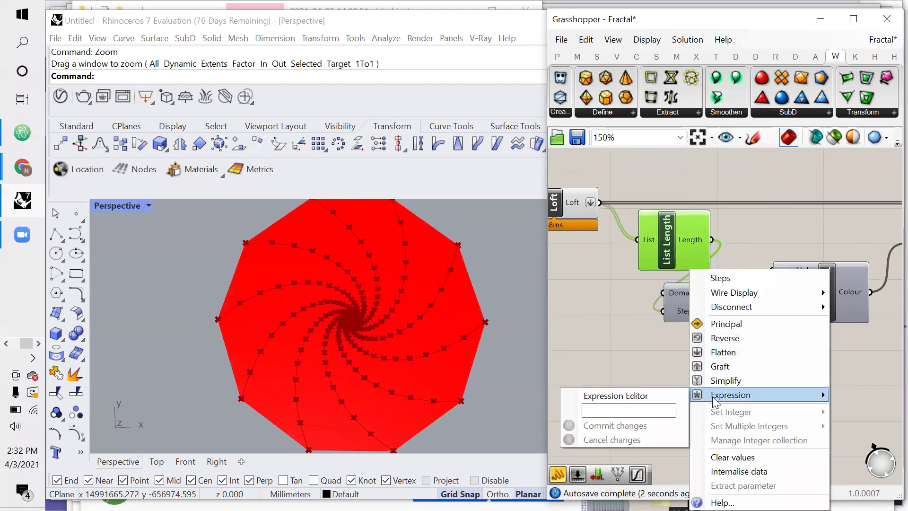
pyautogui.click(636, 409)
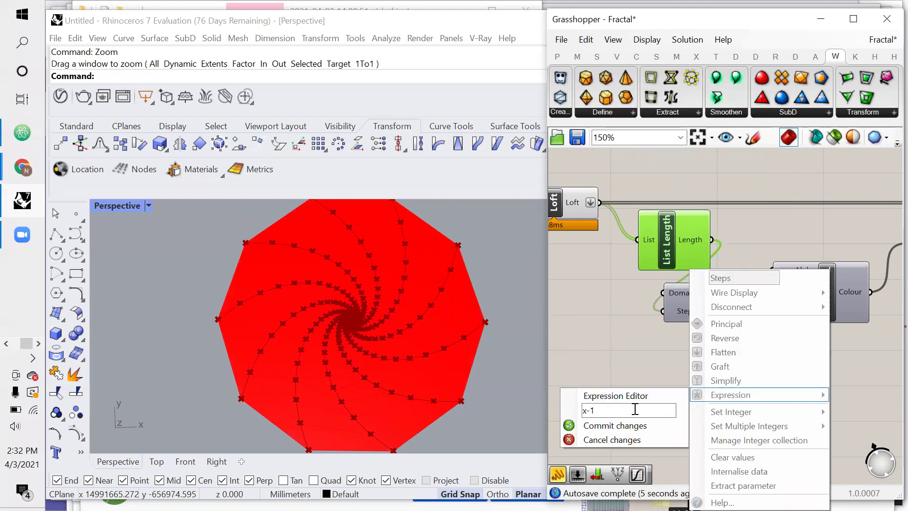
pyautogui.write('x-1')
pyautogui.click(609, 426)
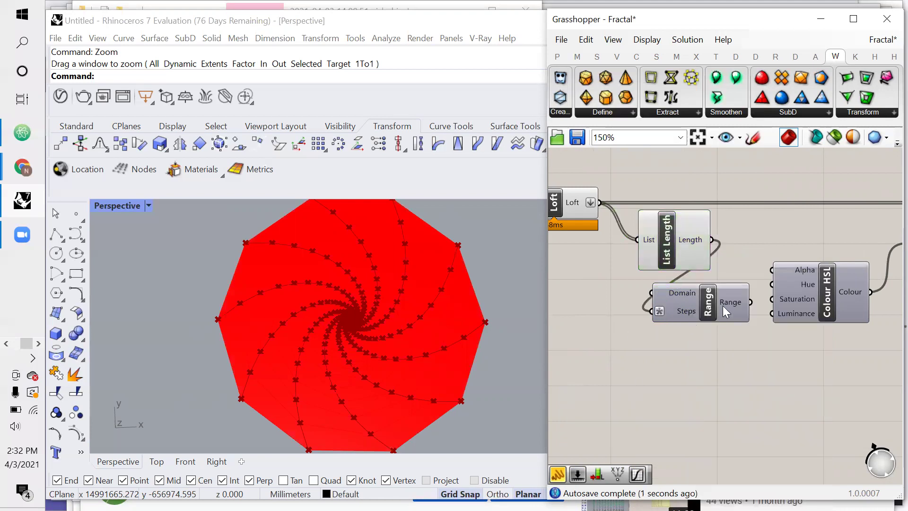
# - Drive Colour HSL's Hue with the Range values for a red-to-magenta gradient
pyautogui.moveTo(739, 305)
pyautogui.moveTo(693, 243)
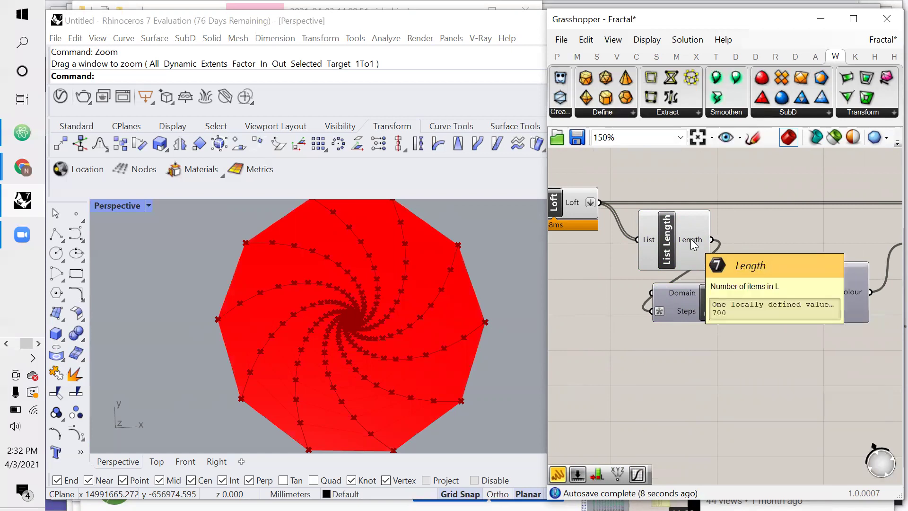
pyautogui.scroll(-2, 662, 265)
pyautogui.scroll(2, 683, 303)
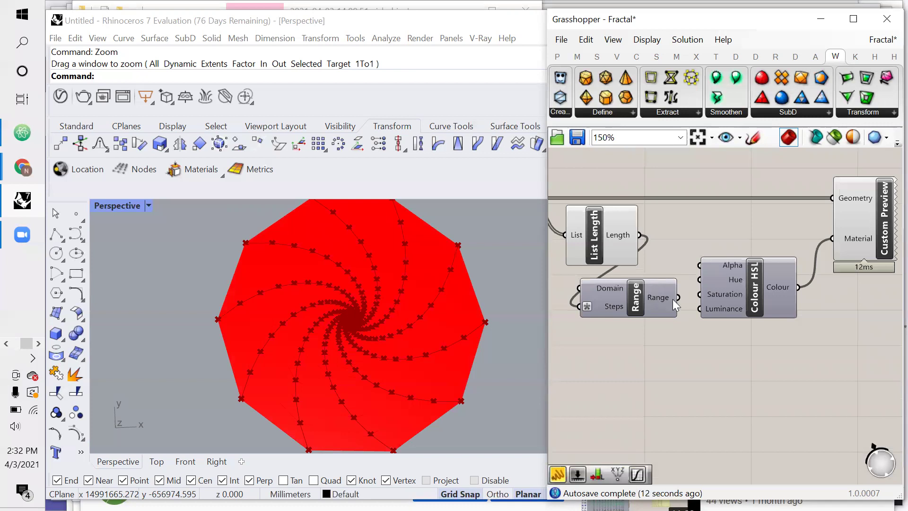
pyautogui.moveTo(693, 283); pyautogui.dragTo(695, 283)
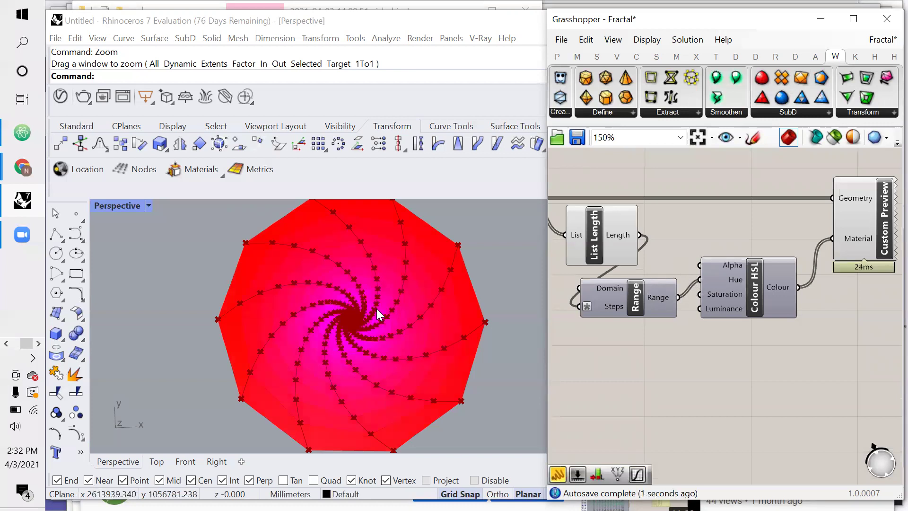
pyautogui.scroll(15, 355, 323)
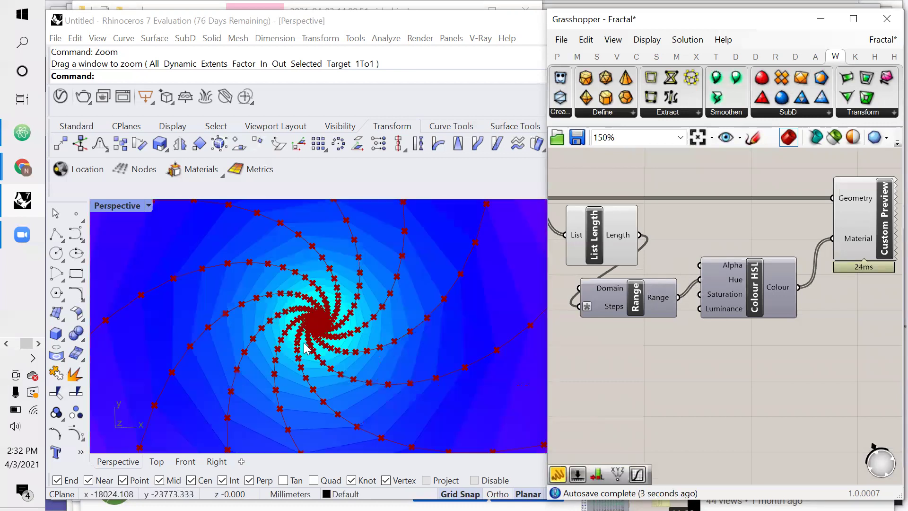
pyautogui.scroll(-10, 340, 321)
pyautogui.scroll(-10, 341, 314)
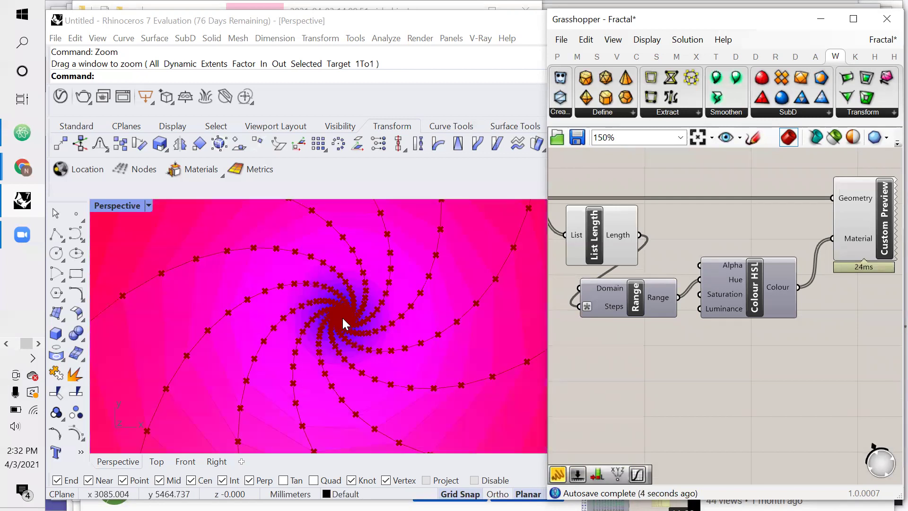
pyautogui.scroll(1, 688, 346)
pyautogui.doubleClick(686, 348)
pyautogui.write('multip')
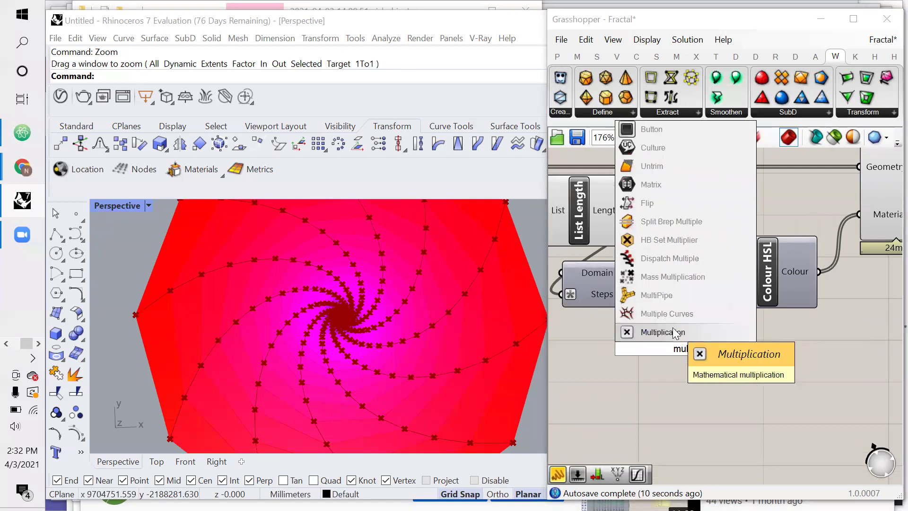
# - Multiply the Range by a slider at 12 and feed the Result into Hue
pyautogui.click(677, 330)
pyautogui.moveTo(686, 345); pyautogui.dragTo(736, 353)
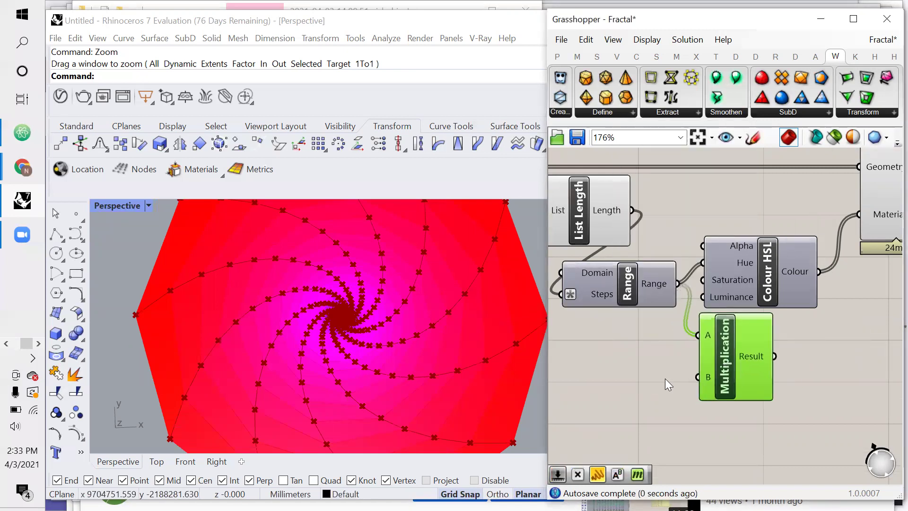
pyautogui.click(664, 377)
pyautogui.doubleClick(665, 377)
pyautogui.write('12')
pyautogui.press('Return')
pyautogui.moveTo(694, 384); pyautogui.dragTo(667, 399)
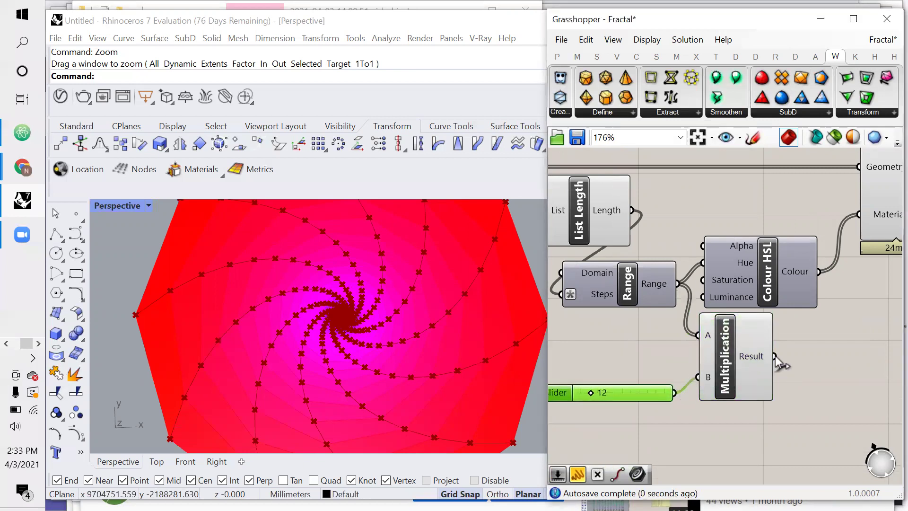
pyautogui.moveTo(774, 356); pyautogui.dragTo(703, 263)
# - Raise the number slider to 61 for repeating rainbow bands
pyautogui.scroll(-2, 685, 322)
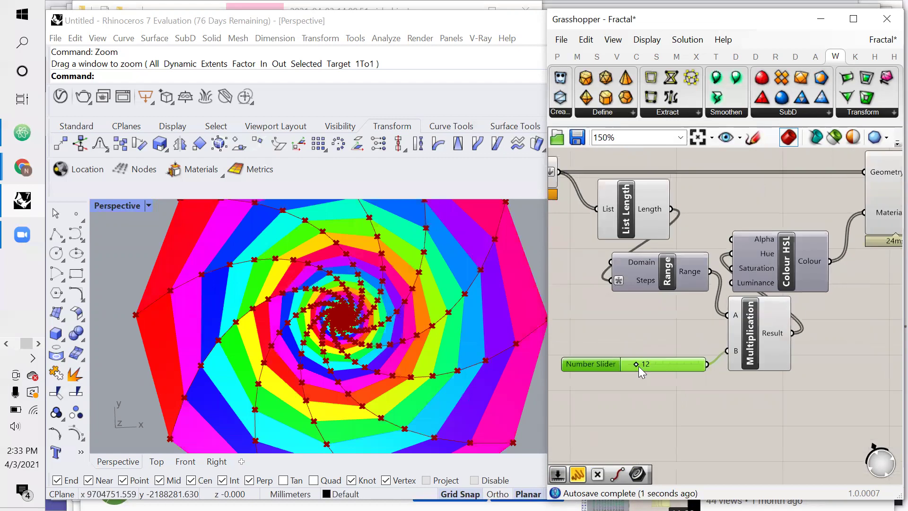
pyautogui.scroll(2, 641, 372)
pyautogui.moveTo(639, 373); pyautogui.dragTo(684, 377)
pyautogui.scroll(3, 344, 311)
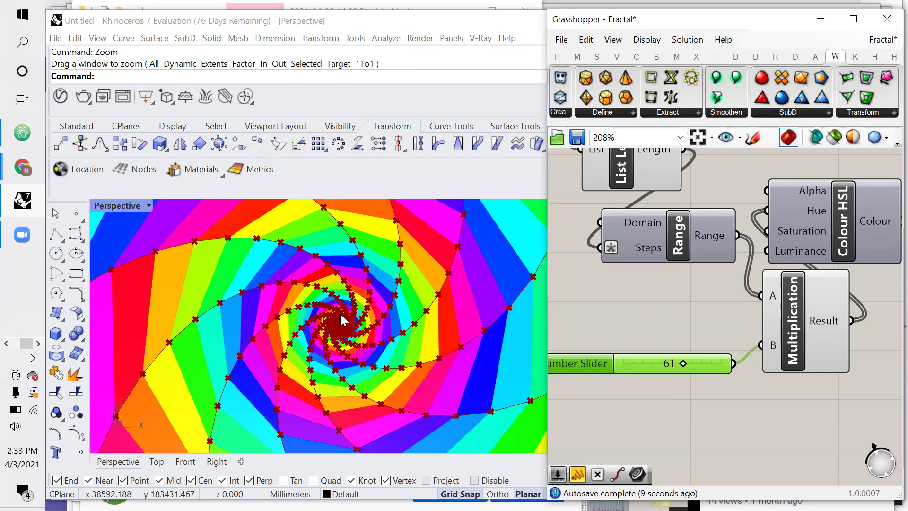
pyautogui.scroll(5, 343, 326)
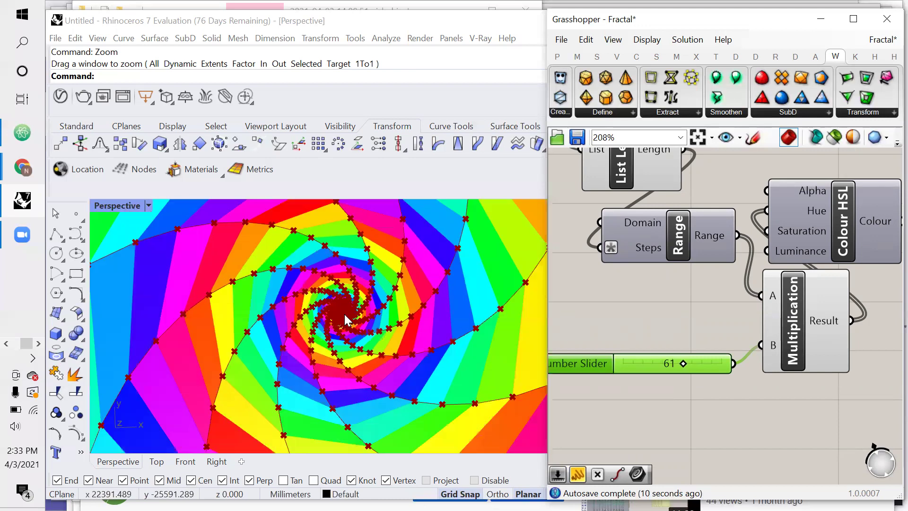
pyautogui.scroll(-5, 345, 314)
pyautogui.click(612, 303)
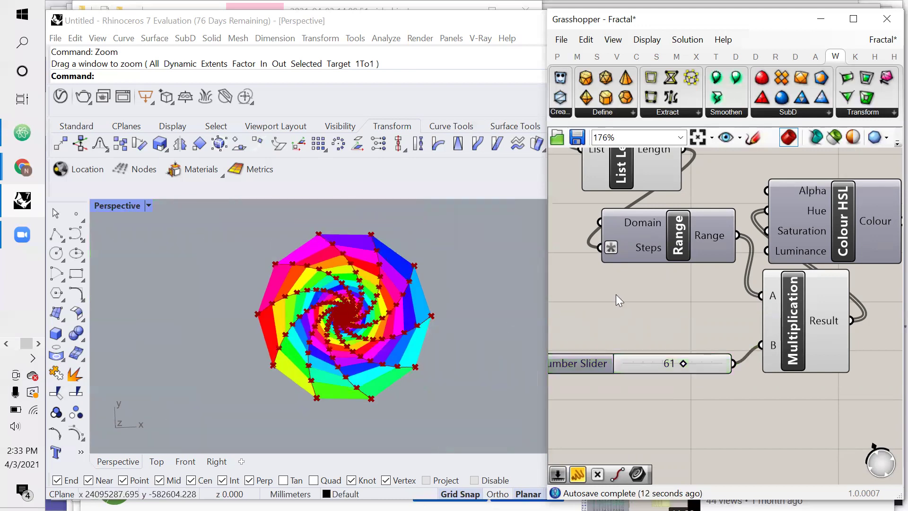
# - Select Colour HSL and Custom Preview, then check the Number Slider's options without changes
pyautogui.scroll(-4, 616, 296)
pyautogui.scroll(3, 690, 279)
pyautogui.moveTo(826, 311); pyautogui.dragTo(735, 213)
pyautogui.click(785, 241)
pyautogui.scroll(-2, 638, 353)
pyautogui.scroll(3, 638, 353)
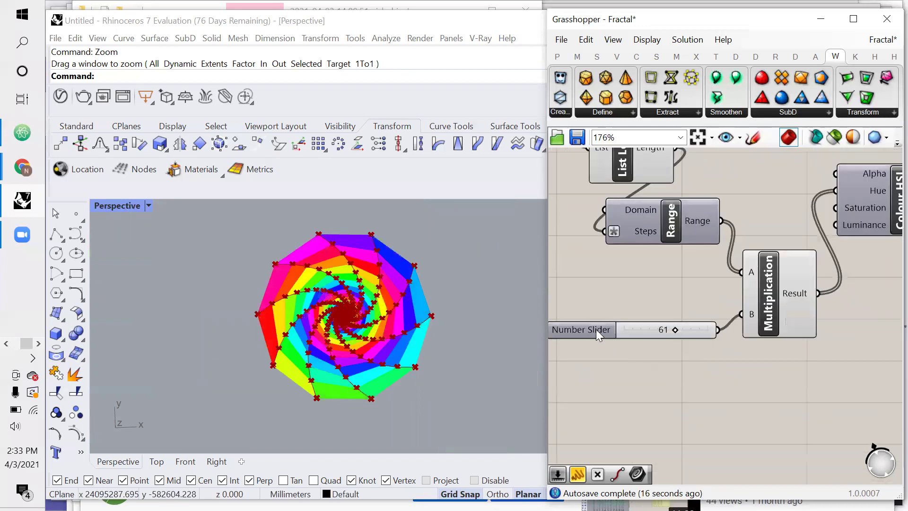
pyautogui.rightClick(595, 329)
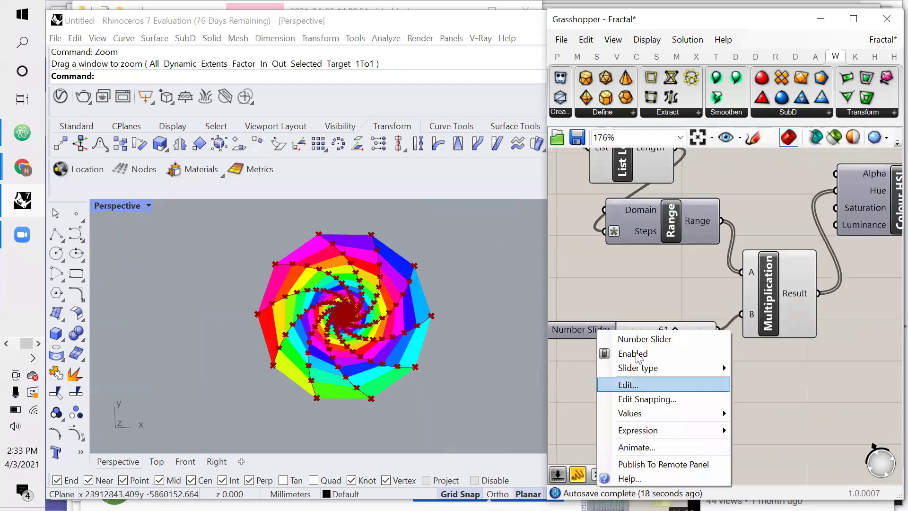
pyautogui.click(632, 285)
pyautogui.scroll(3, 494, 314)
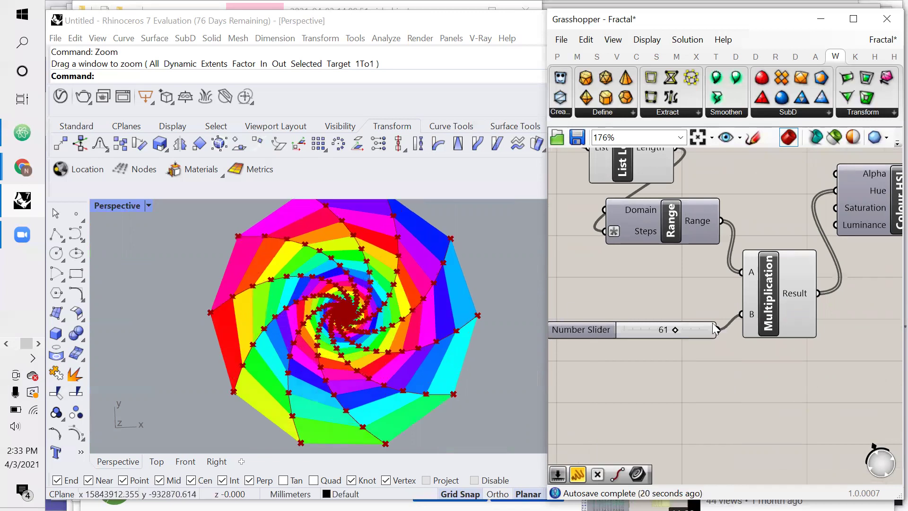
pyautogui.scroll(-5, 804, 323)
# - Turn Preview Off for every component on the canvas
pyautogui.moveTo(801, 246); pyautogui.dragTo(569, 376)
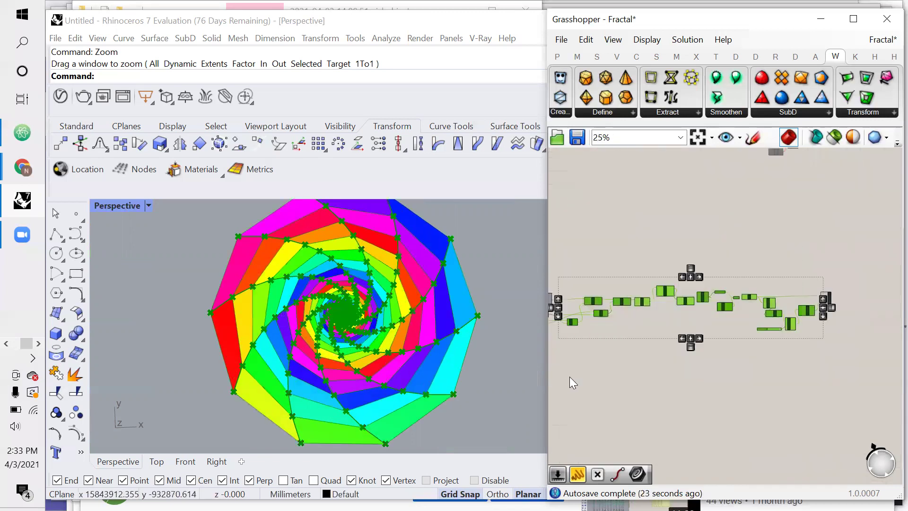
pyautogui.rightClick(570, 377)
pyautogui.click(609, 332)
pyautogui.click(604, 382)
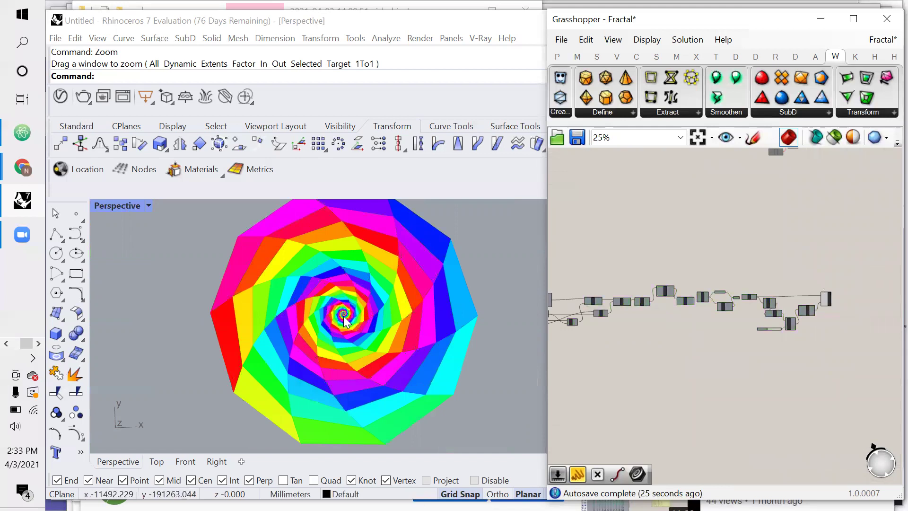
# - Move the Custom Preview component further to the right
pyautogui.scroll(6, 874, 313)
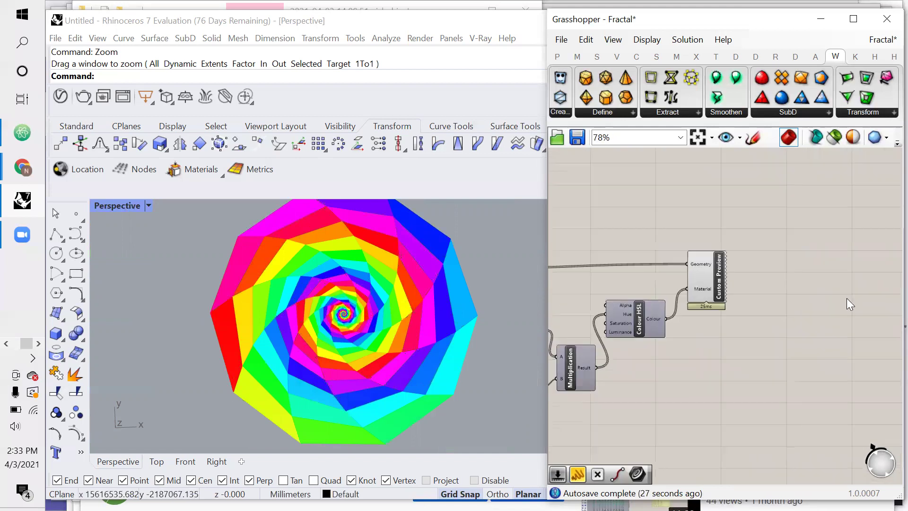
pyautogui.moveTo(772, 273); pyautogui.dragTo(825, 276)
pyautogui.click(801, 315)
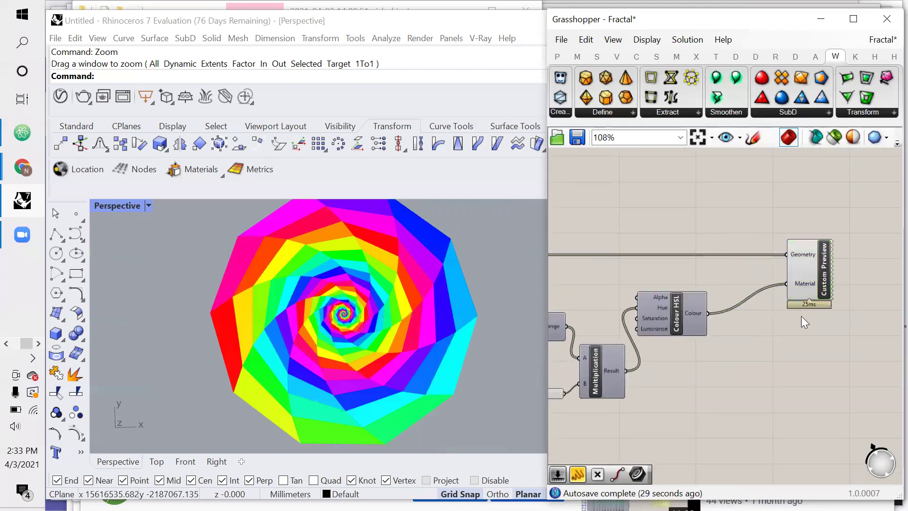
pyautogui.scroll(-2, 801, 316)
# - Add a Scale component and wire the Loft output into its Geometry input
pyautogui.scroll(3, 705, 255)
pyautogui.doubleClick(705, 247)
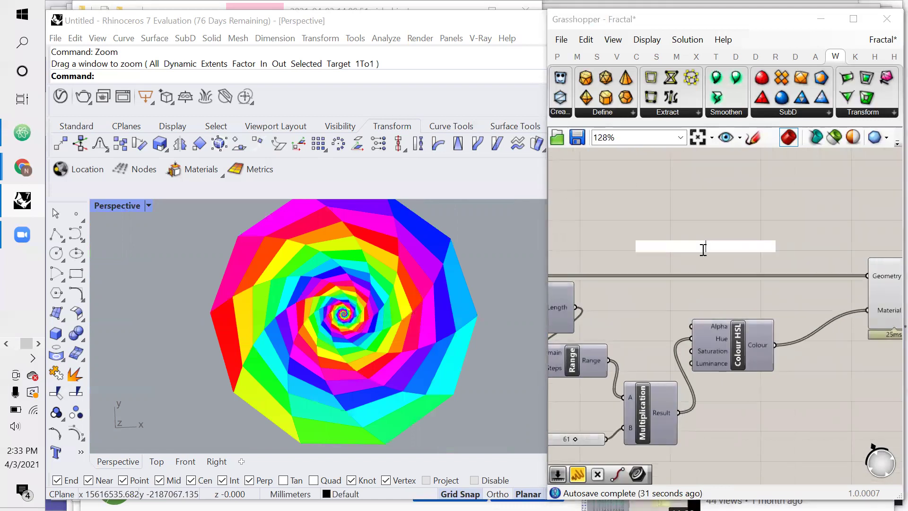
pyautogui.write('scale')
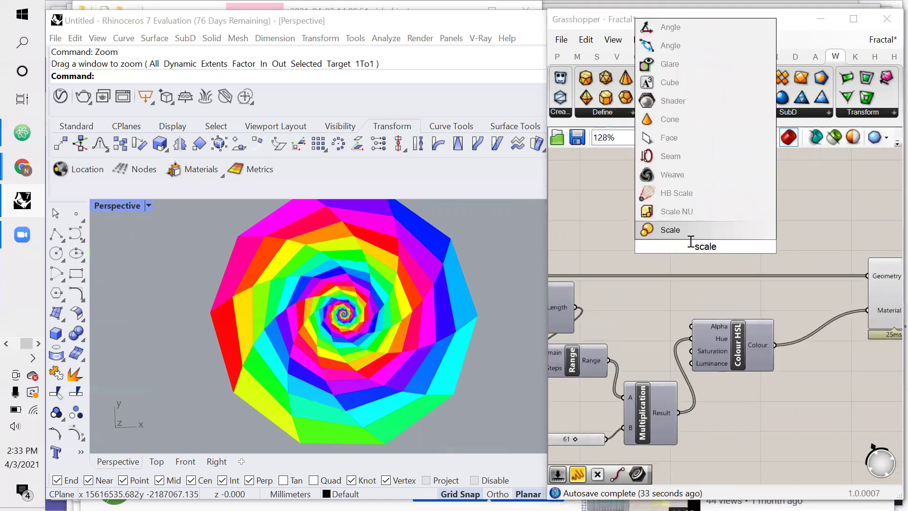
pyautogui.press('Return')
pyautogui.scroll(-2, 633, 258)
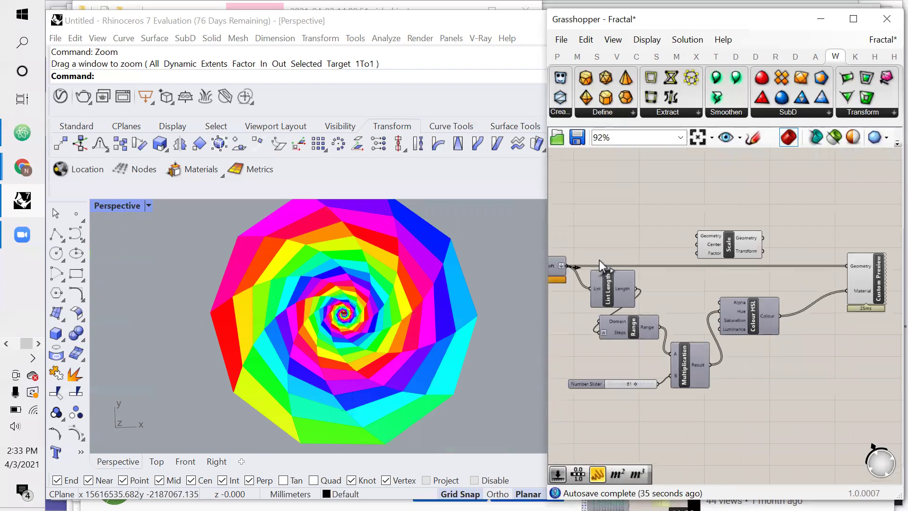
pyautogui.moveTo(600, 260); pyautogui.dragTo(687, 234)
# - Add a Number Slider at 12 to Scale's Factor and feed the scaled geometry to Custom Preview
pyautogui.scroll(3, 789, 215)
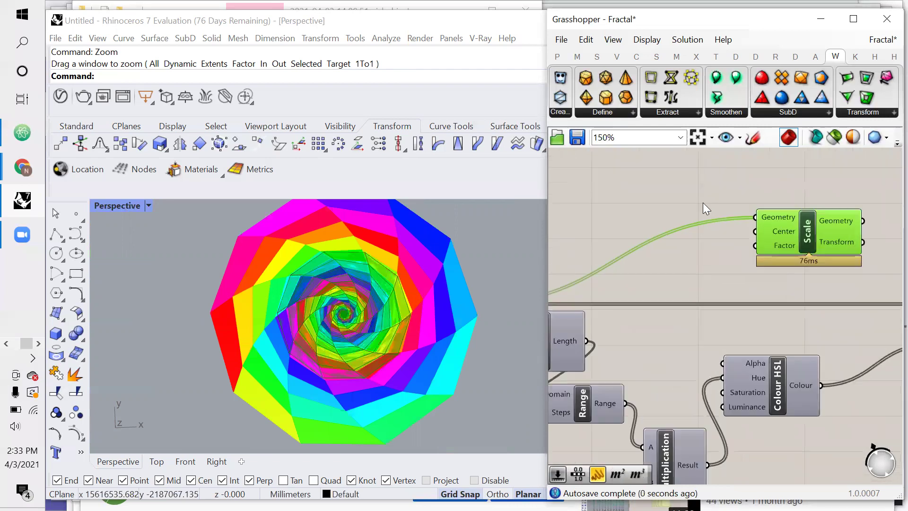
pyautogui.doubleClick(667, 196)
pyautogui.write('12')
pyautogui.press('Return')
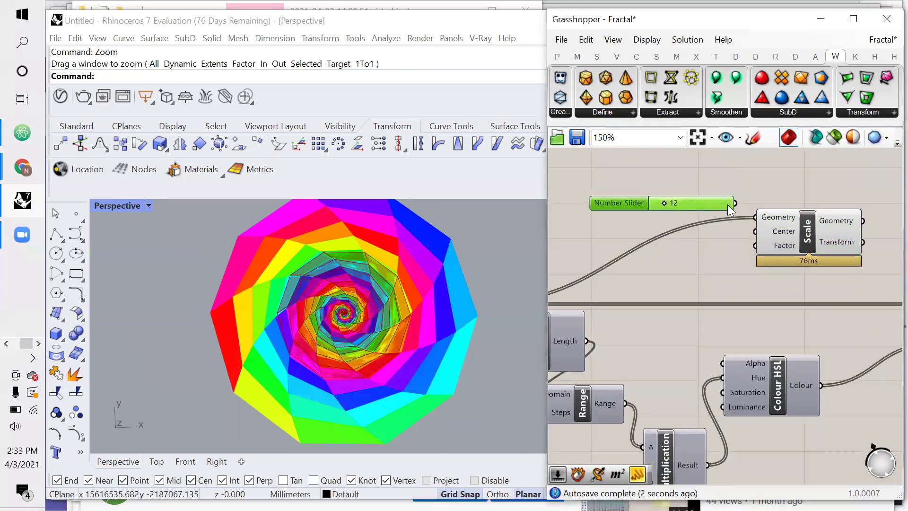
pyautogui.moveTo(748, 242); pyautogui.dragTo(753, 245)
pyautogui.scroll(-1, 775, 237)
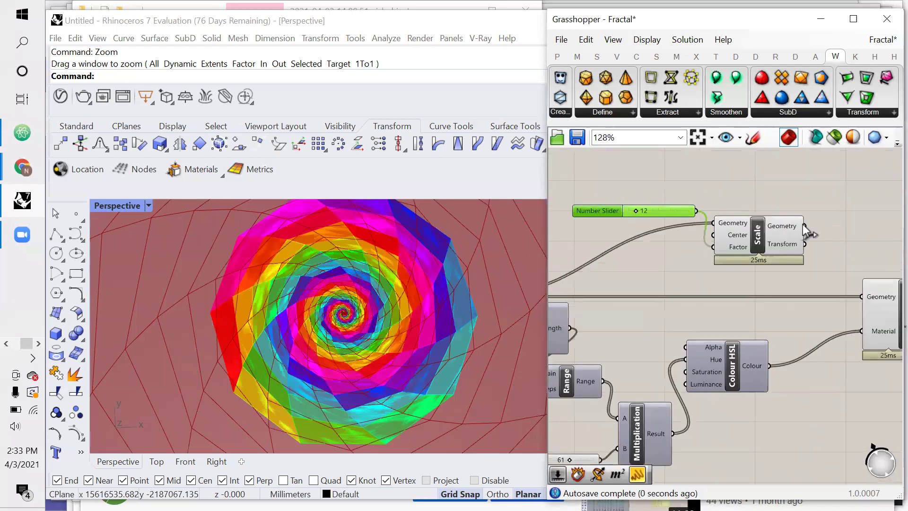
pyautogui.moveTo(850, 299); pyautogui.dragTo(856, 296)
# - Turn preview off for the other components and raise the slider from 13 to 78
pyautogui.scroll(-3, 855, 237)
pyautogui.moveTo(833, 194); pyautogui.dragTo(585, 412)
pyautogui.rightClick(585, 412)
pyautogui.click(618, 328)
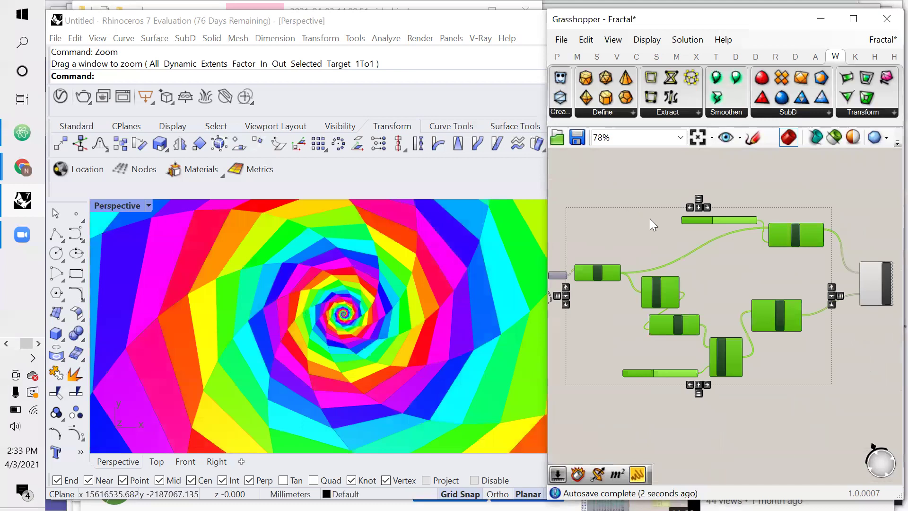
pyautogui.scroll(4, 716, 217)
pyautogui.scroll(1, 724, 218)
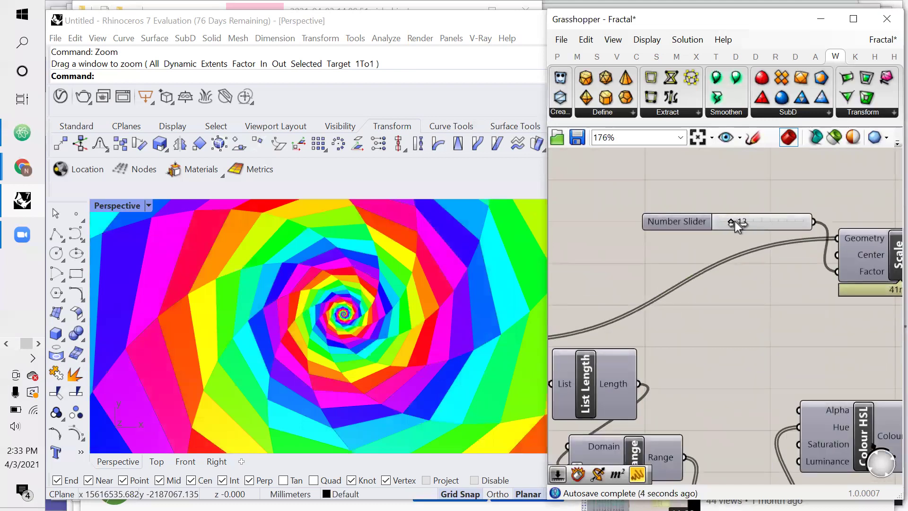
pyautogui.moveTo(734, 220); pyautogui.dragTo(765, 234)
# - Move the Power component up next to the Scale component
pyautogui.scroll(-2, 740, 233)
pyautogui.click(669, 237)
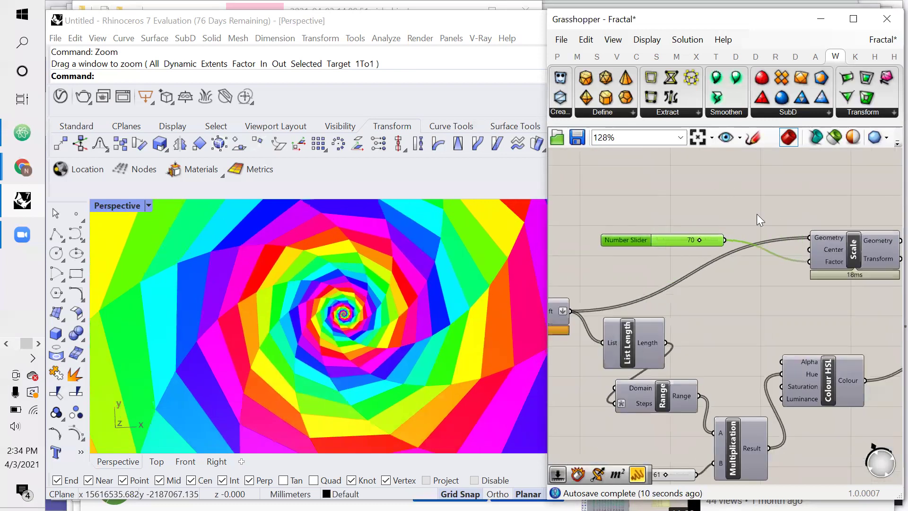
pyautogui.scroll(1, 827, 258)
pyautogui.doubleClick(750, 189)
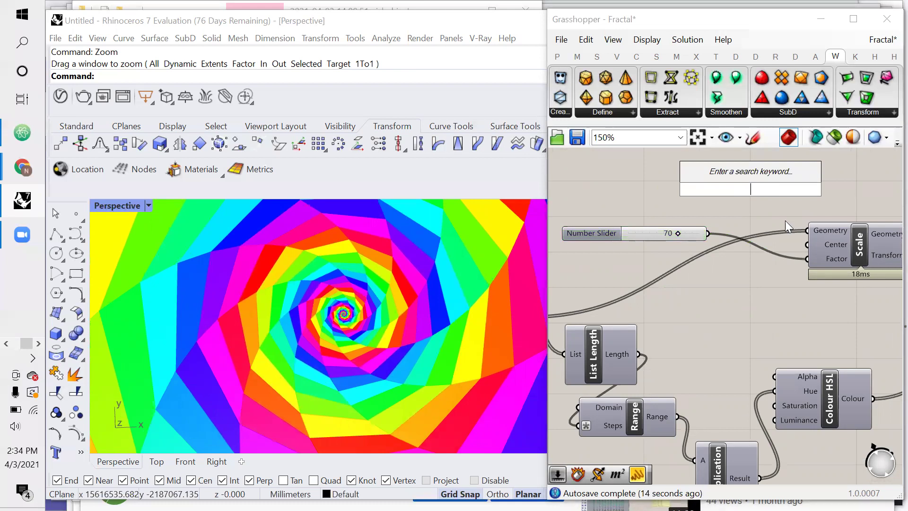
pyautogui.scroll(-10, 817, 279)
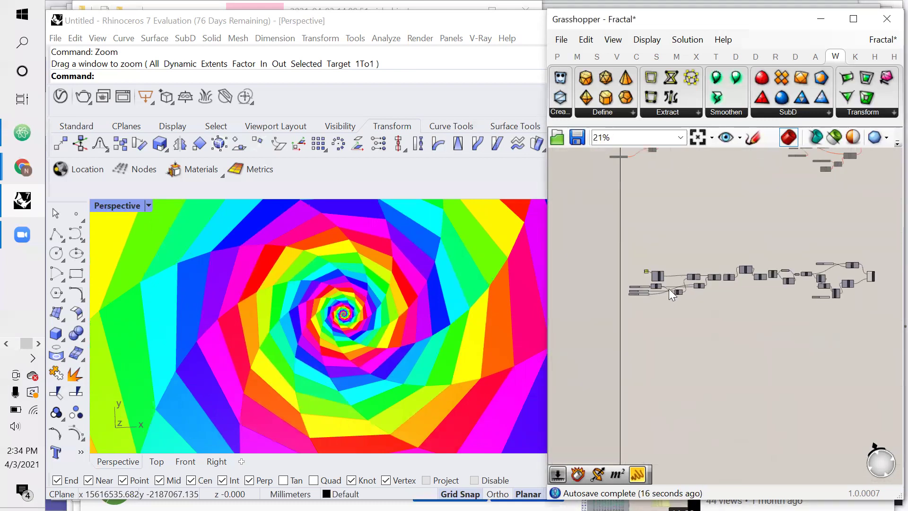
pyautogui.scroll(9, 740, 301)
pyautogui.moveTo(766, 308); pyautogui.dragTo(768, 309)
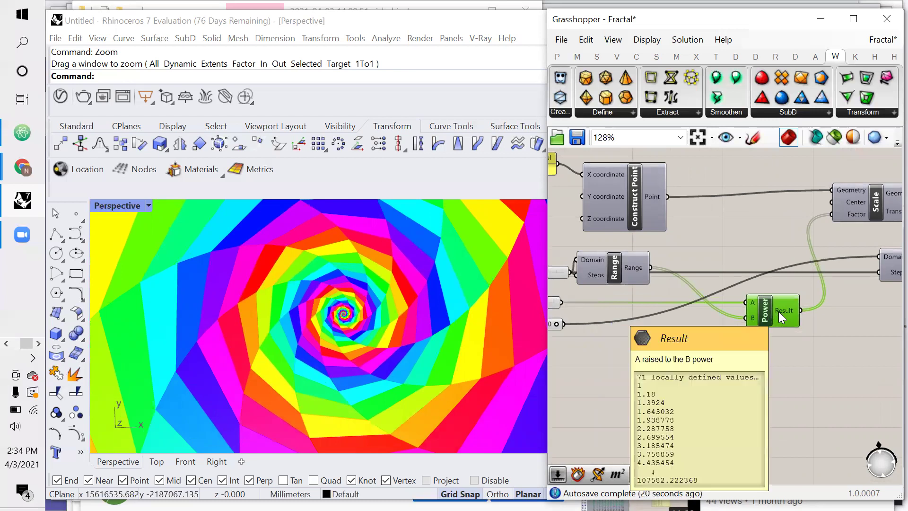
pyautogui.scroll(-3, 742, 334)
pyautogui.moveTo(741, 334); pyautogui.dragTo(887, 279, button='right')
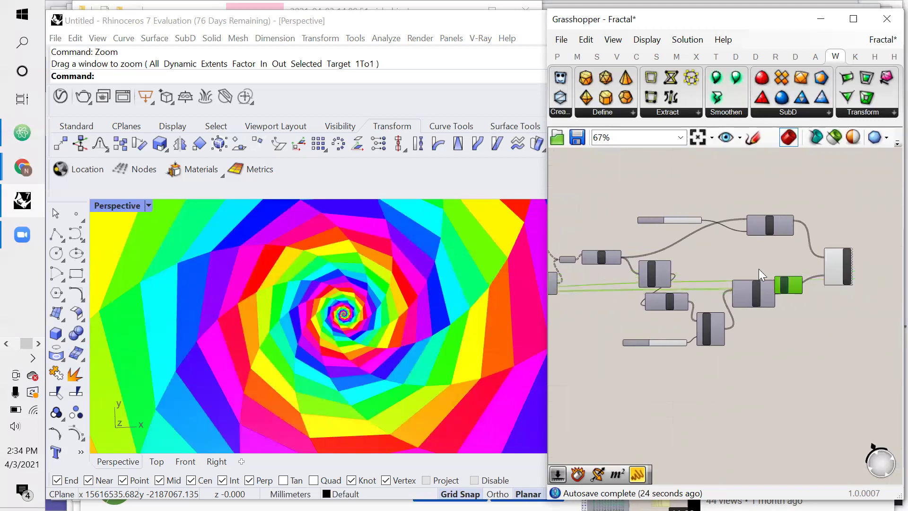
pyautogui.moveTo(788, 285); pyautogui.dragTo(719, 259)
pyautogui.scroll(3, 719, 259)
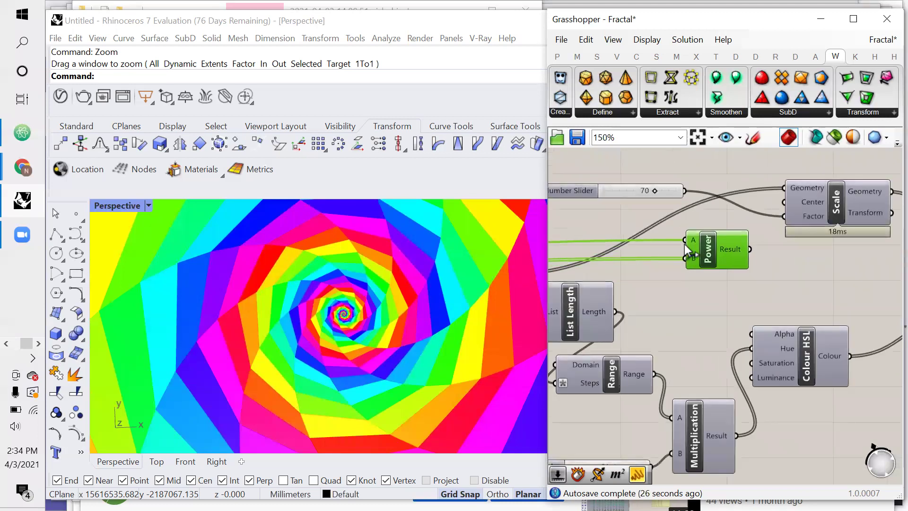
pyautogui.scroll(3, 719, 266)
pyautogui.scroll(-2, 735, 248)
# - Wire the slider into Power's B and Power's Result into Scale's Factor, then lower the slider to 7
pyautogui.click(735, 247)
pyautogui.moveTo(735, 247); pyautogui.dragTo(717, 288)
pyautogui.click(729, 326)
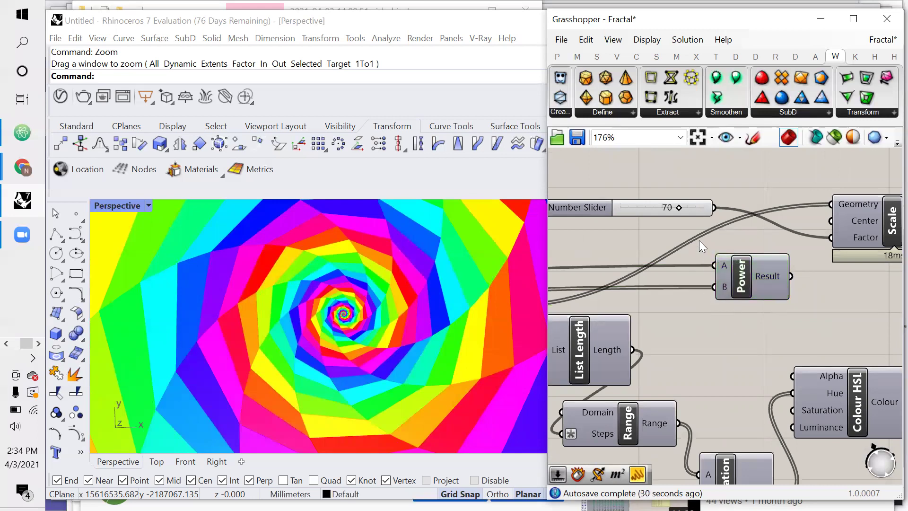
pyautogui.moveTo(703, 256); pyautogui.dragTo(714, 286)
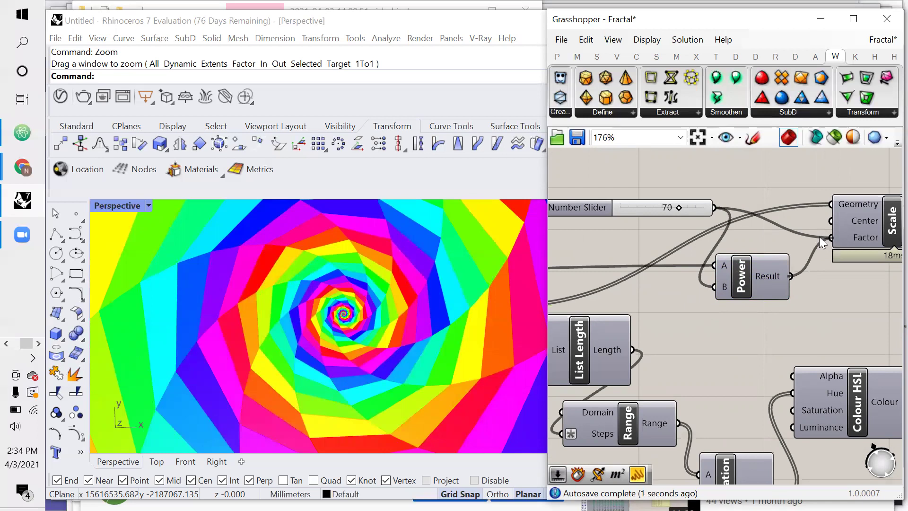
pyautogui.moveTo(819, 236); pyautogui.dragTo(829, 238)
pyautogui.moveTo(680, 209); pyautogui.dragTo(642, 228)
# - Open the slider's Animate settings and confirm the spiral_fractal output folder
pyautogui.scroll(-3, 632, 228)
pyautogui.scroll(4, 634, 213)
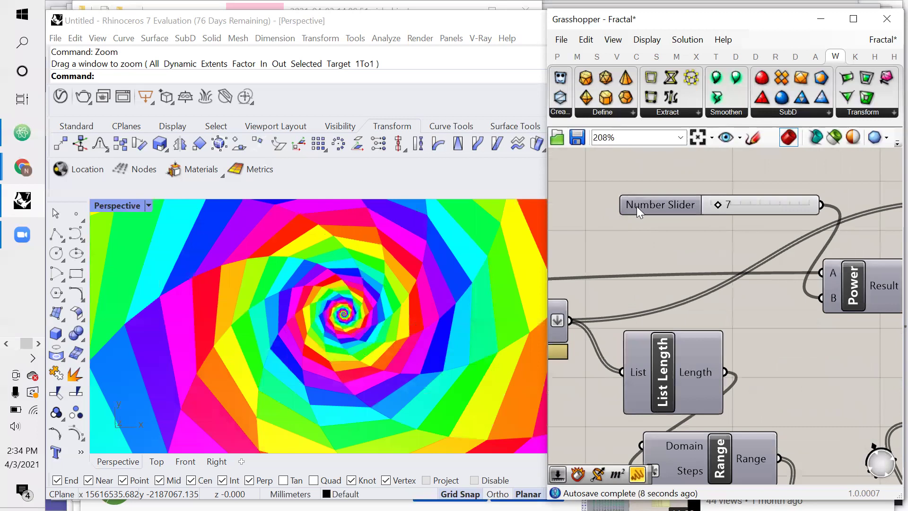
pyautogui.rightClick(649, 202)
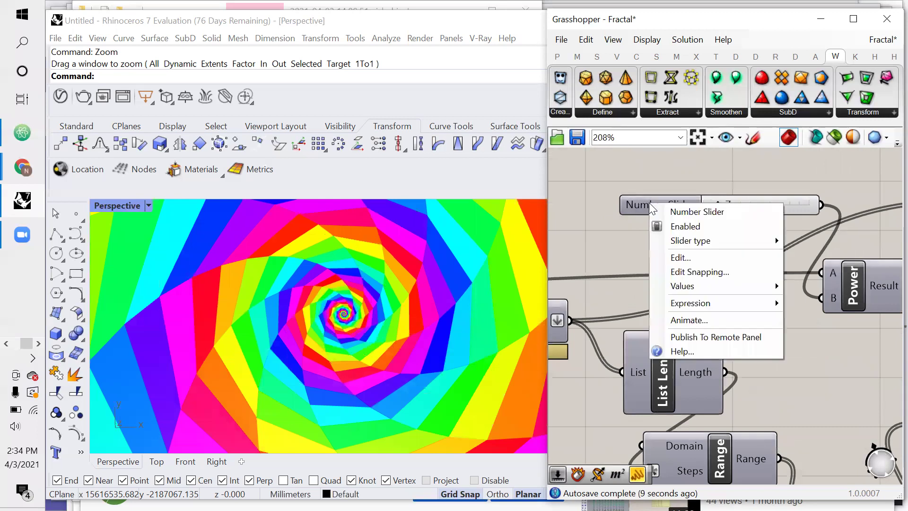
pyautogui.click(668, 318)
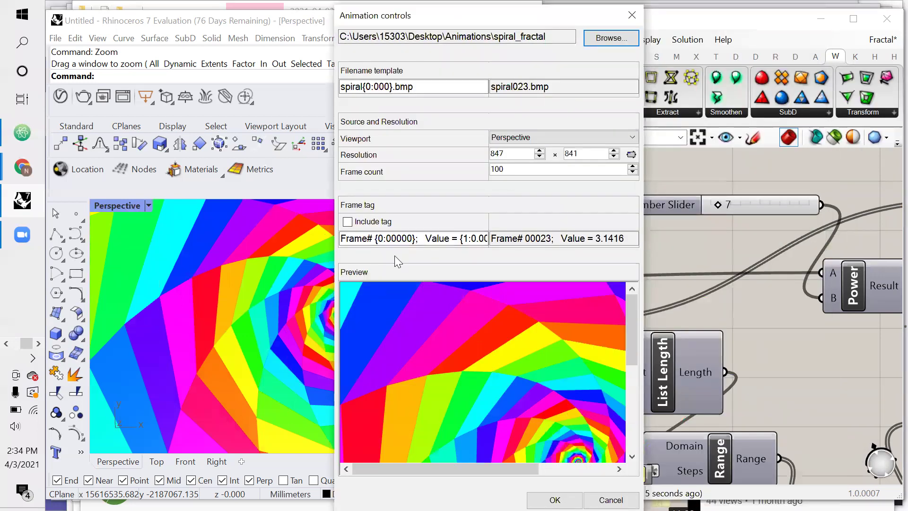
pyautogui.scroll(-3, 493, 423)
pyautogui.scroll(1, 492, 418)
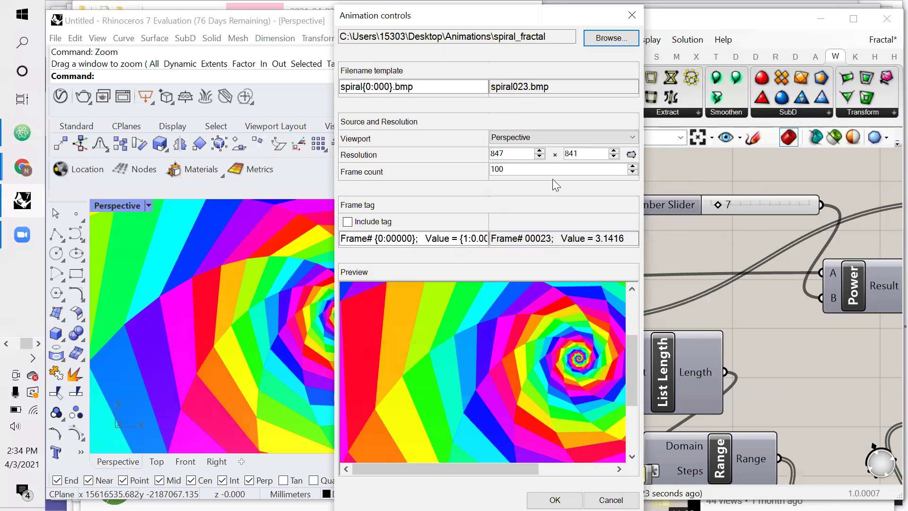
pyautogui.click(616, 41)
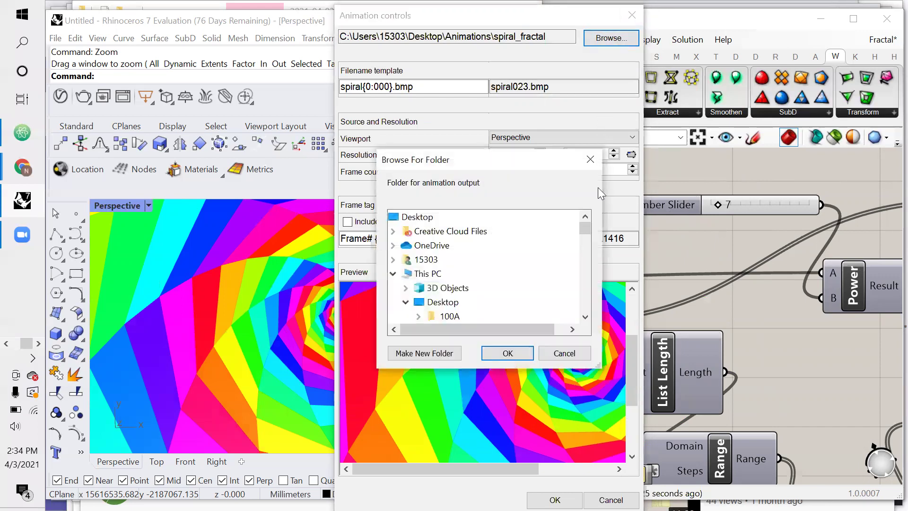
pyautogui.scroll(-6, 505, 284)
pyautogui.scroll(4, 506, 251)
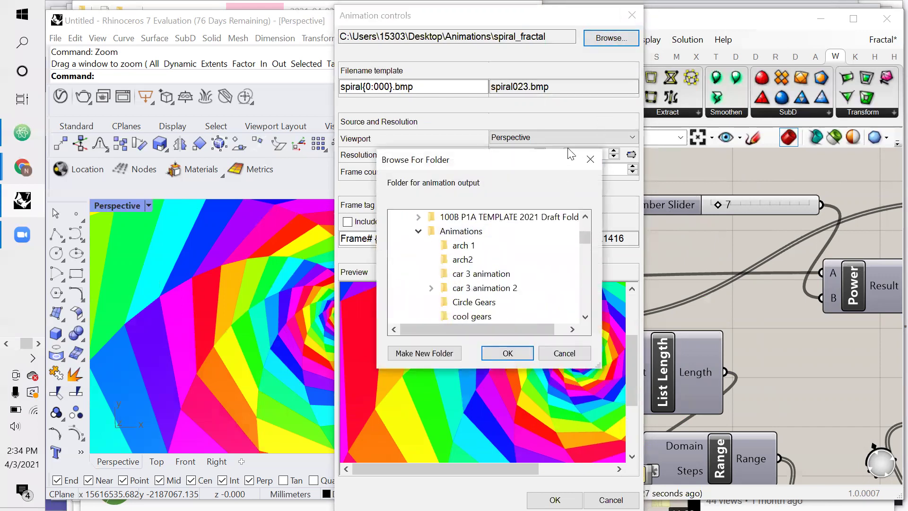
pyautogui.click(588, 159)
pyautogui.moveTo(551, 37); pyautogui.dragTo(487, 41)
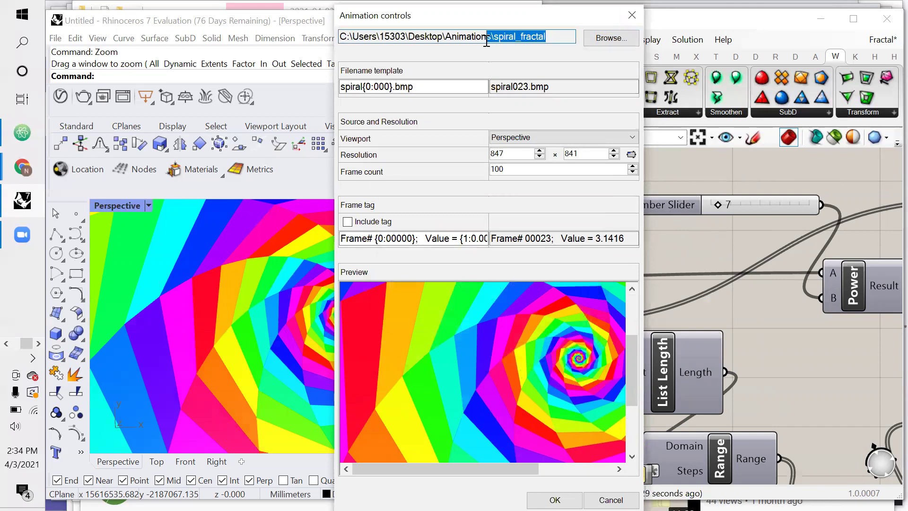
# - Set the frame count to 100 with spiral{0:000}.bmp names and include a frame tag
pyautogui.click(522, 169)
pyautogui.doubleClick(496, 172)
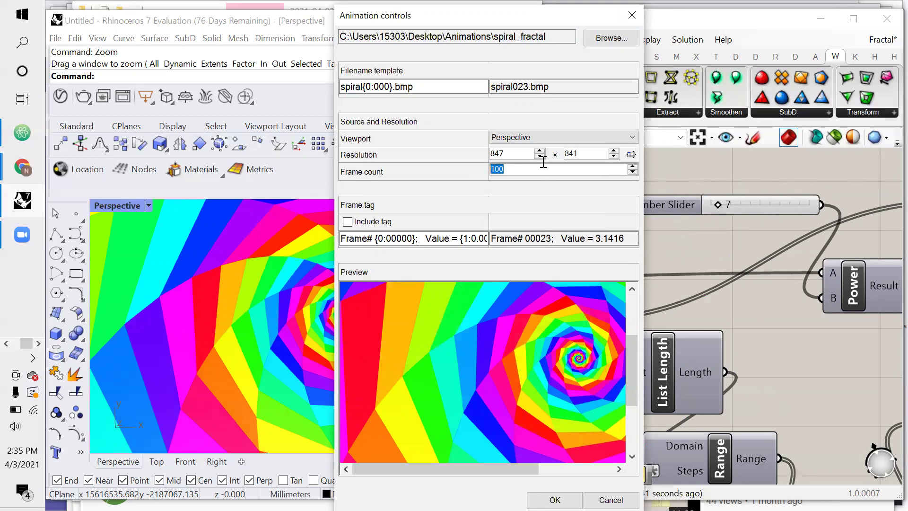
pyautogui.click(348, 222)
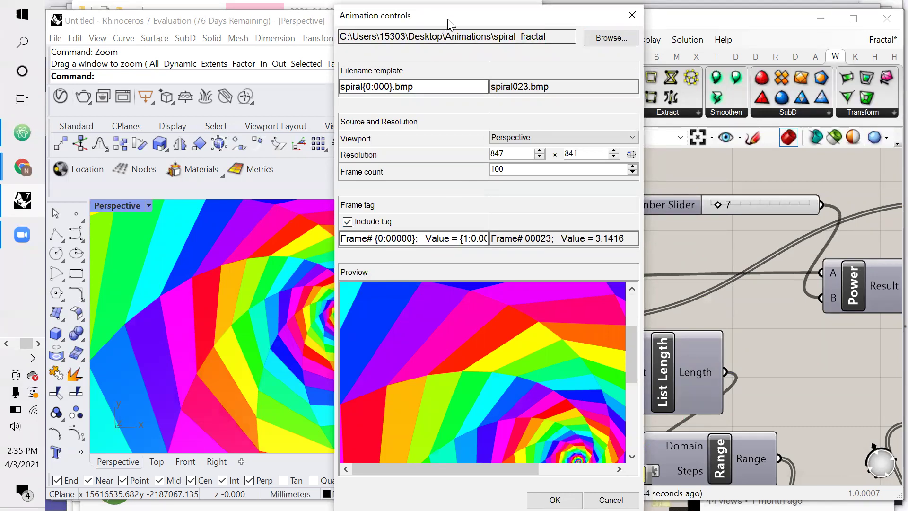
pyautogui.moveTo(449, 24); pyautogui.dragTo(509, 24)
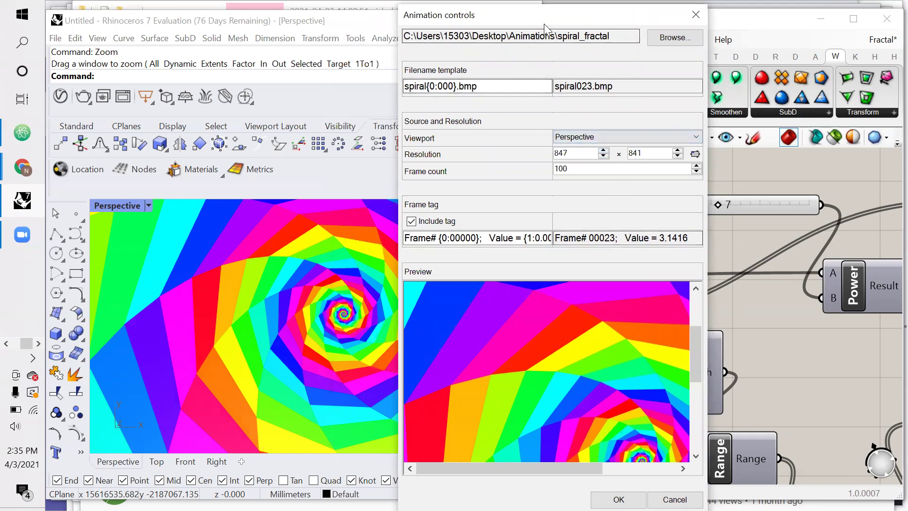
pyautogui.moveTo(544, 23); pyautogui.dragTo(712, 23)
# - Start exporting the 100 spiral animation frames to disk
pyautogui.click(787, 496)
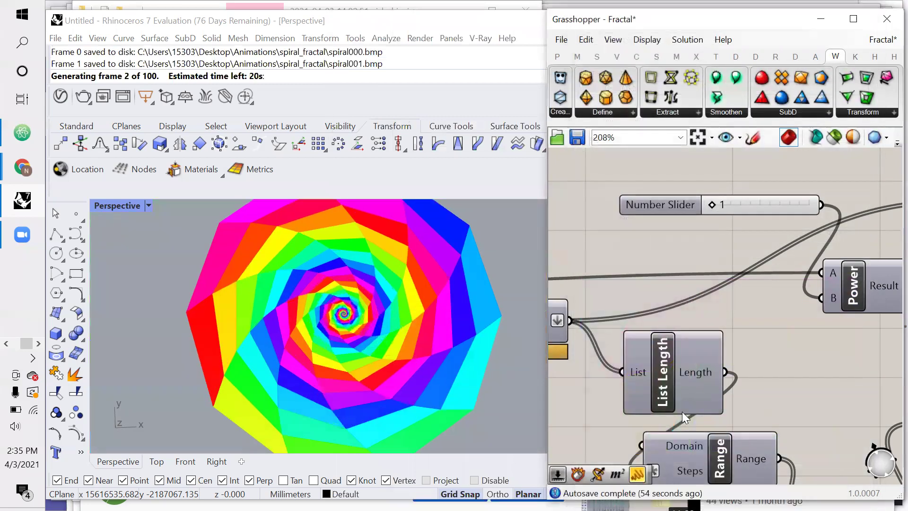